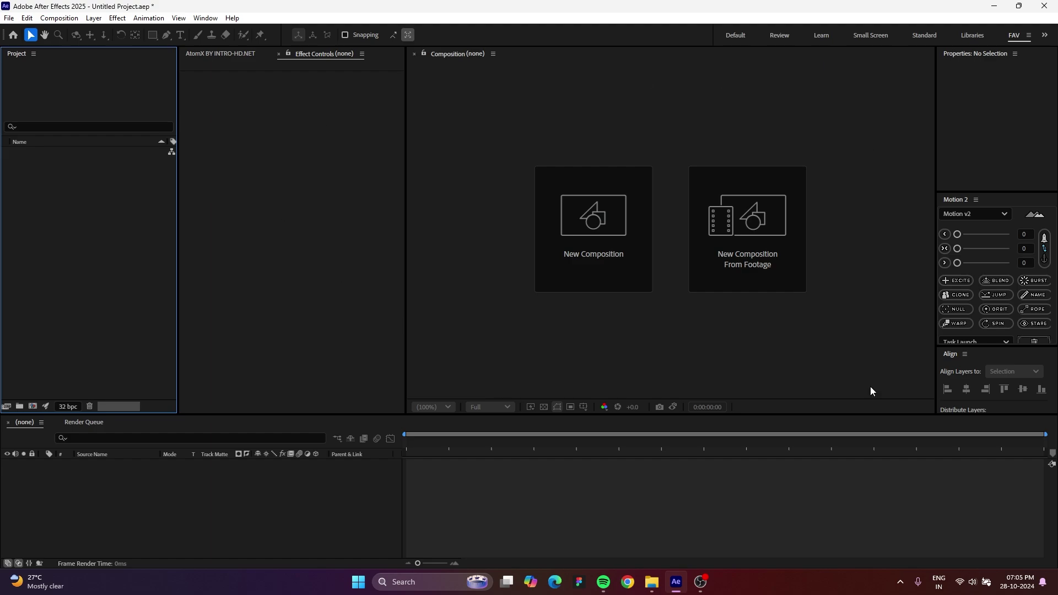
Import Caption this.mp4 from the Caption Trend folder and create a composition from it.
click(652, 581)
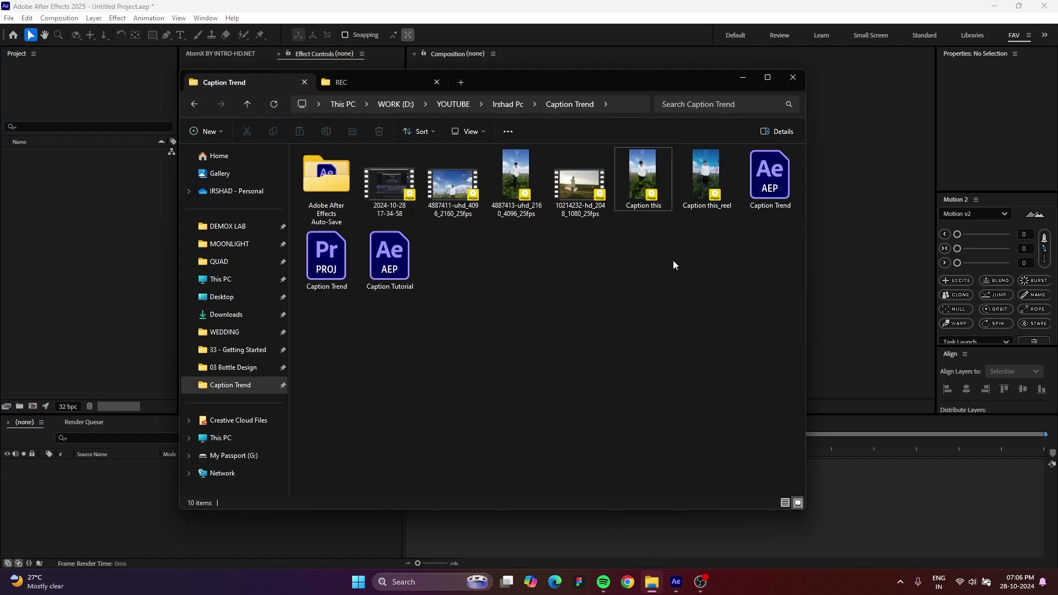
drag(643, 177, 93, 221)
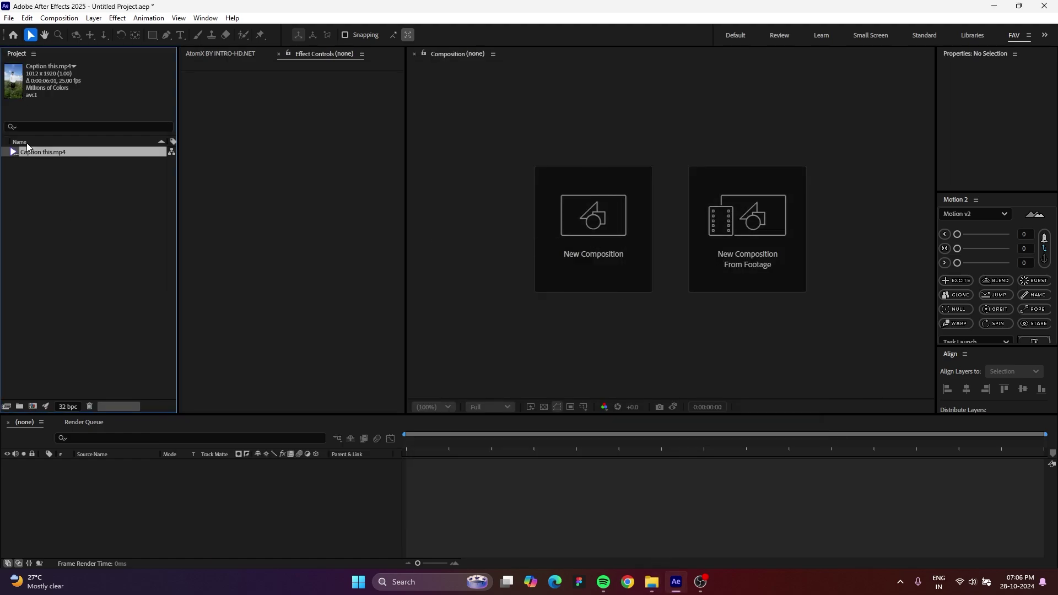
drag(32, 151, 32, 406)
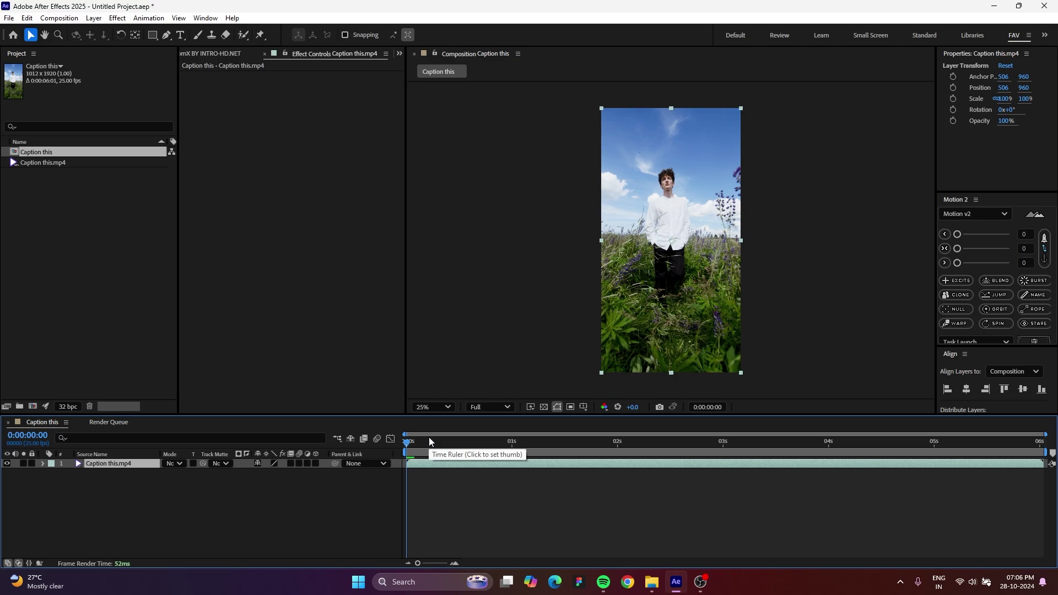
mouse_move(421, 439)
mouse_down()
mouse_move(1008, 451)
mouse_move(408, 452)
mouse_up()
Add Thursday at 3-31 pm.m4a from the REC folder beneath the video layer and reveal its audio waveform.
click(652, 582)
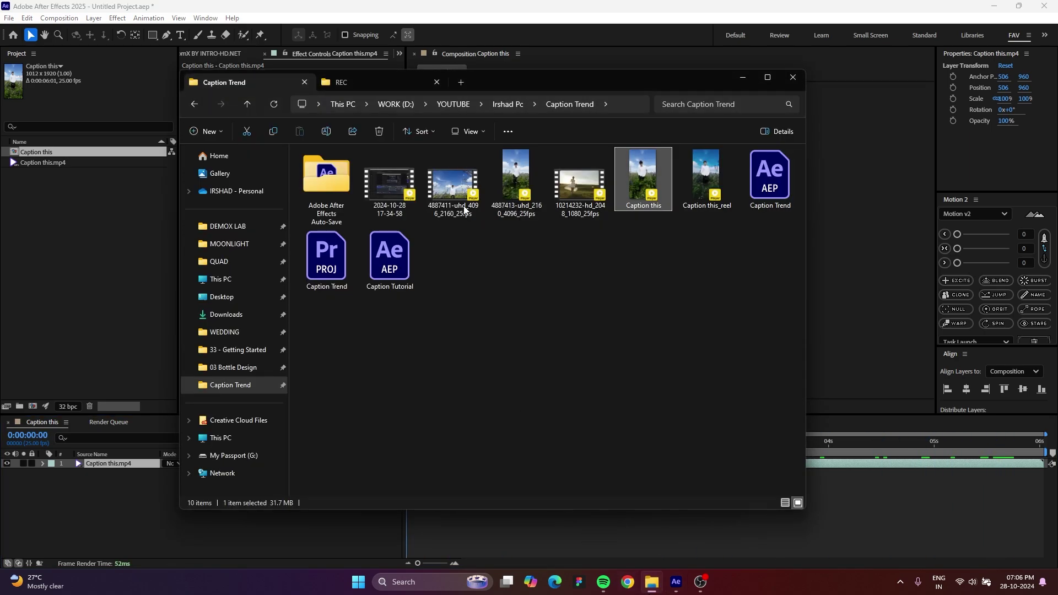
click(342, 82)
drag(389, 339, 280, 503)
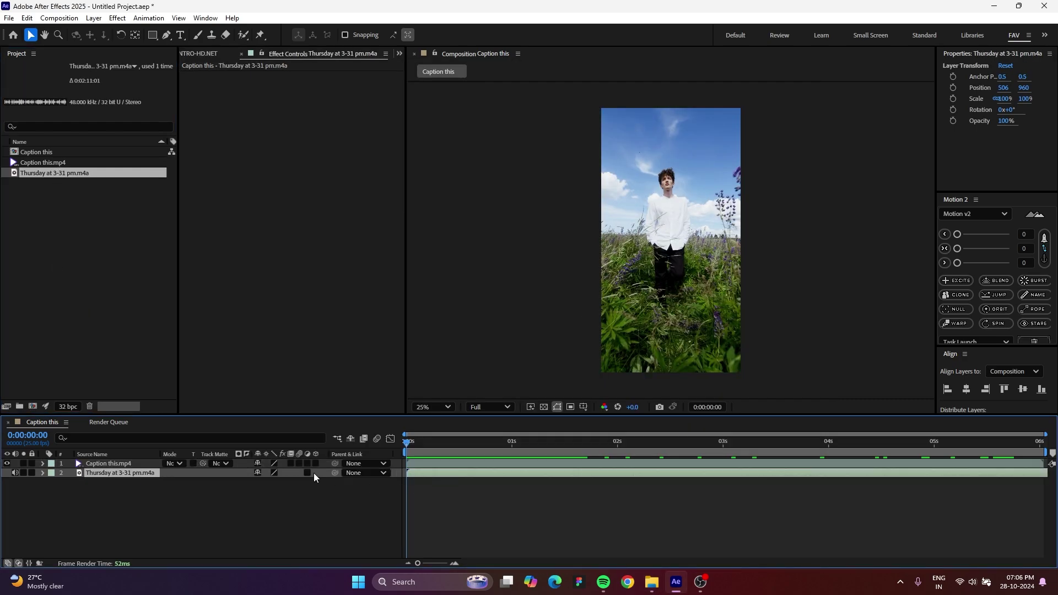
click(43, 473)
click(52, 482)
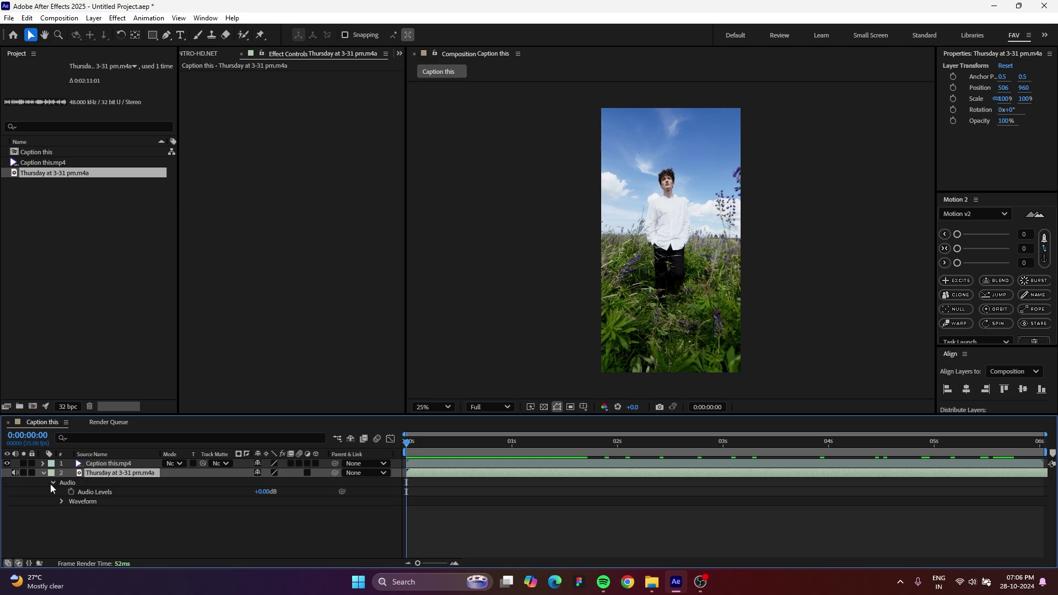
click(61, 502)
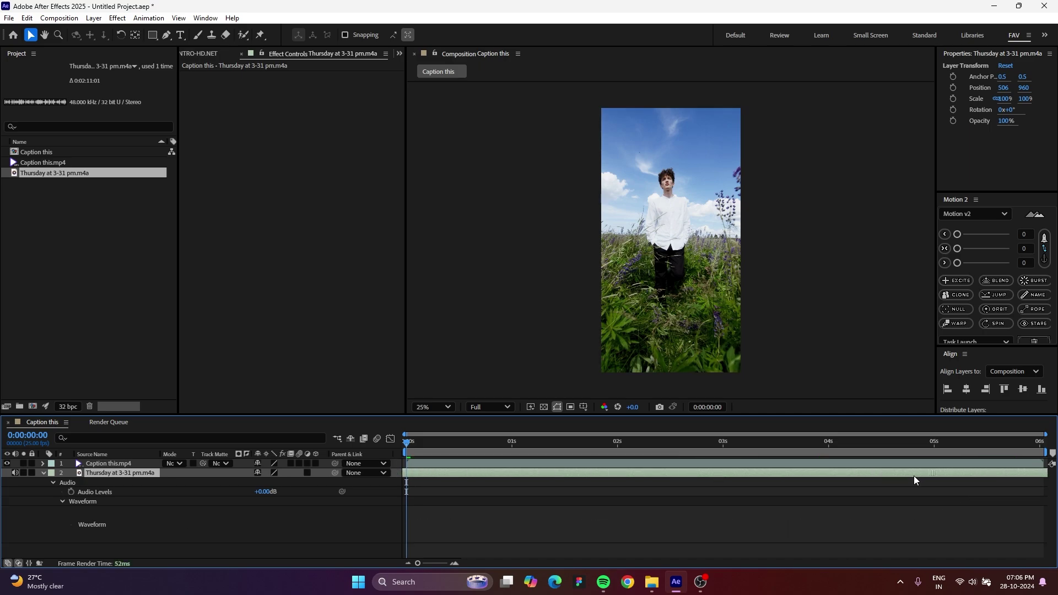
Slide the audio layer earlier so the speech begins near the clip's start, and check its onset around 0:00:00:08.
drag(918, 470, 538, 471)
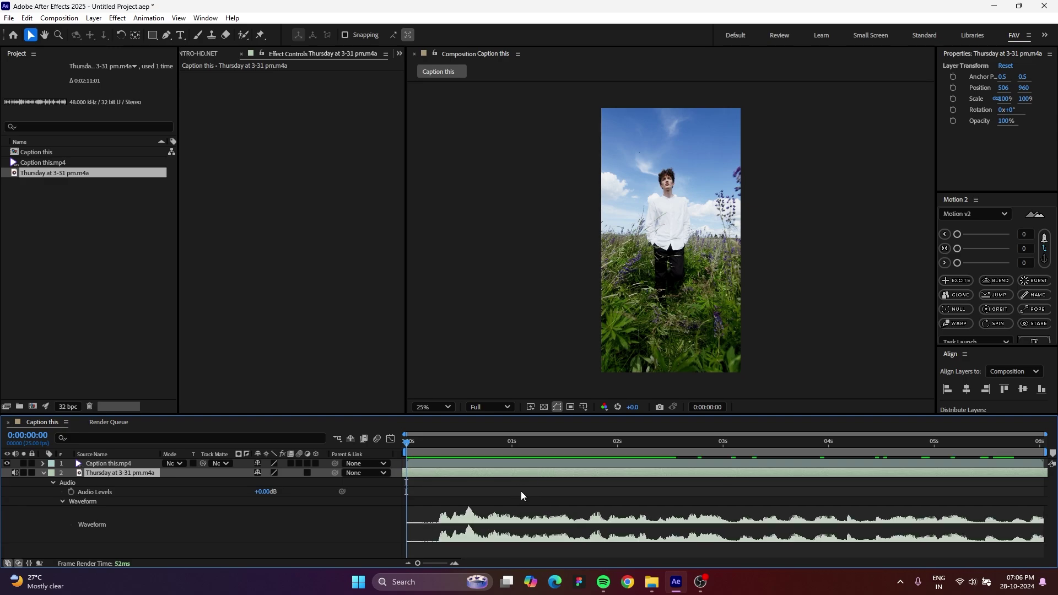
key(space)
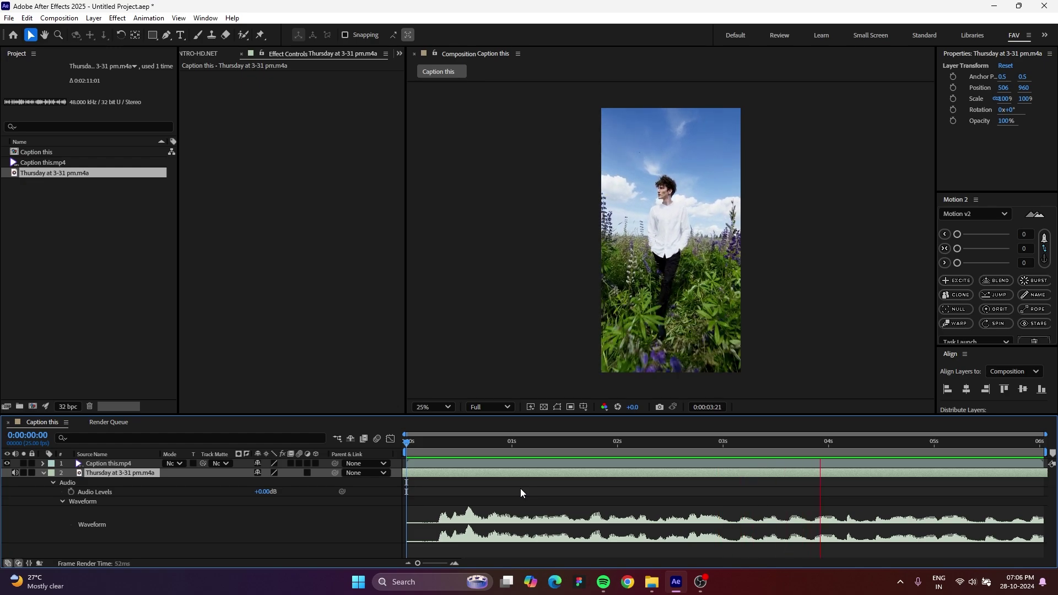
drag(792, 455, 439, 528)
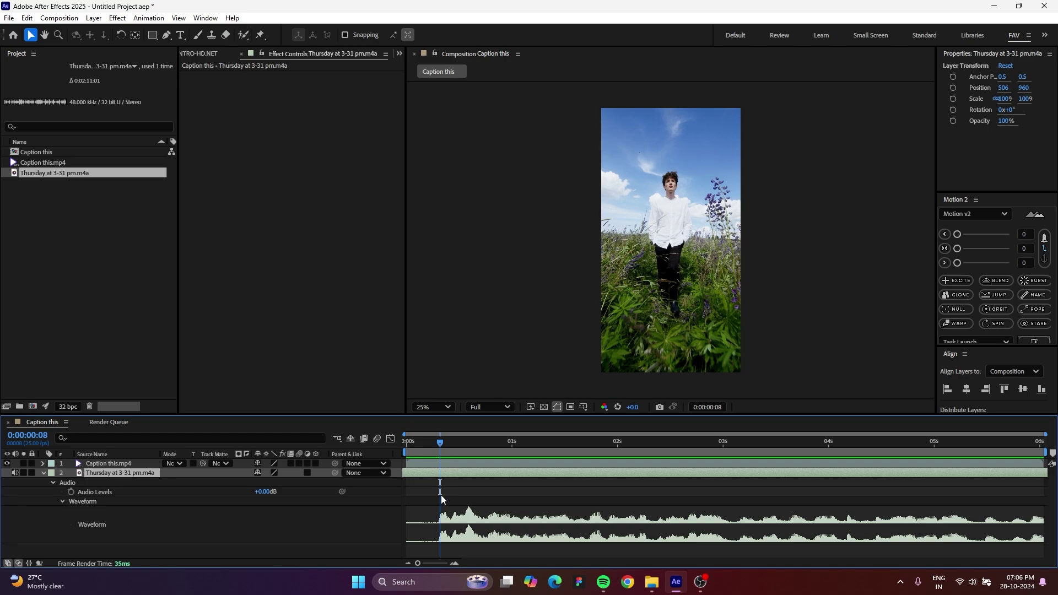
Run Track Camera on the Caption this.mp4 layer to analyze the footage with the 3D Camera Tracker.
click(123, 461)
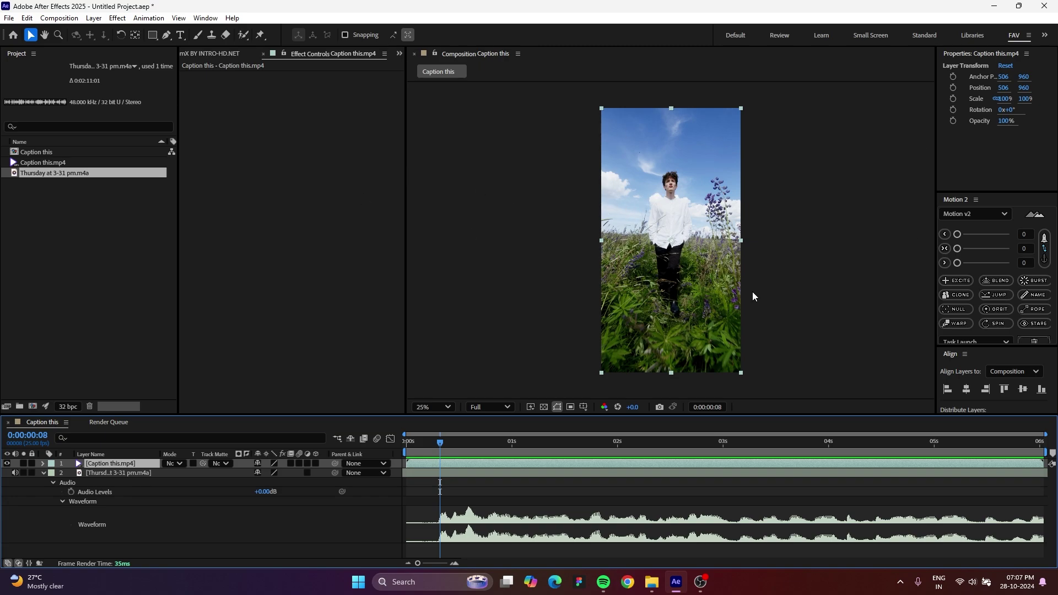
click(149, 18)
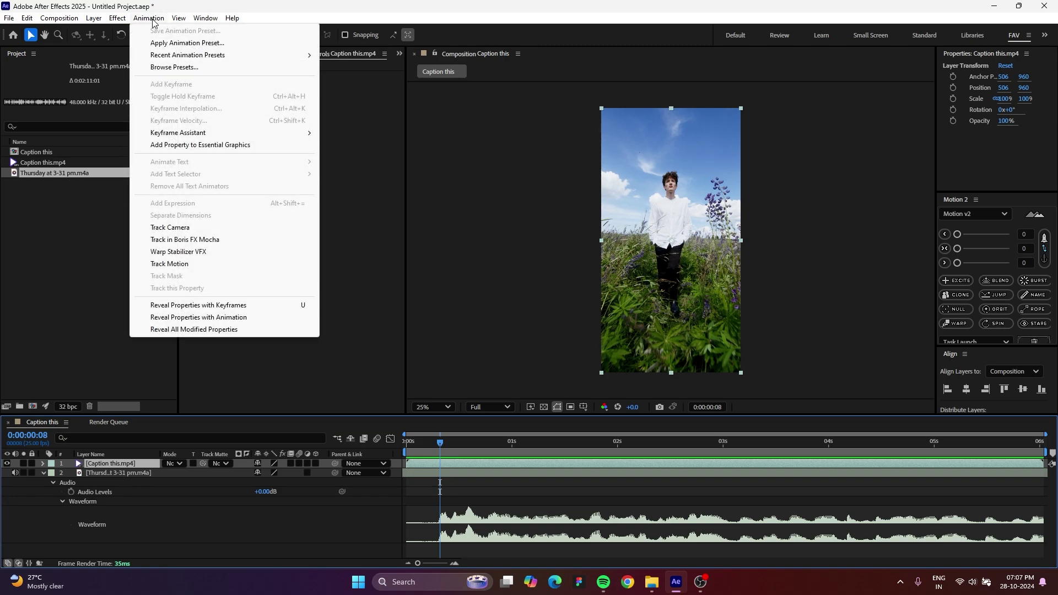
click(184, 228)
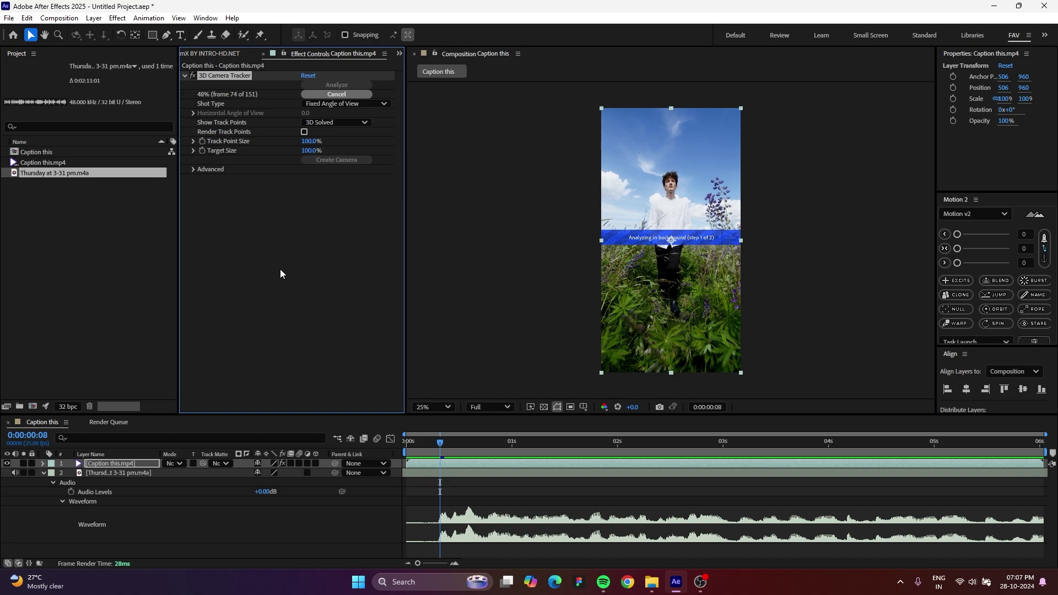
scroll(676, 263, up, 2)
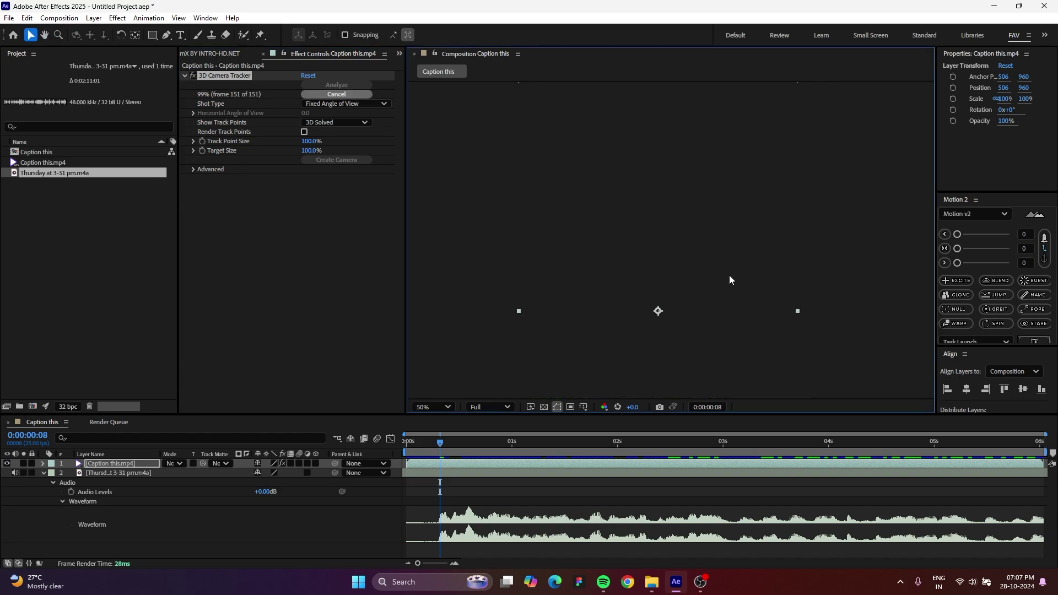
scroll(646, 332, down, 2)
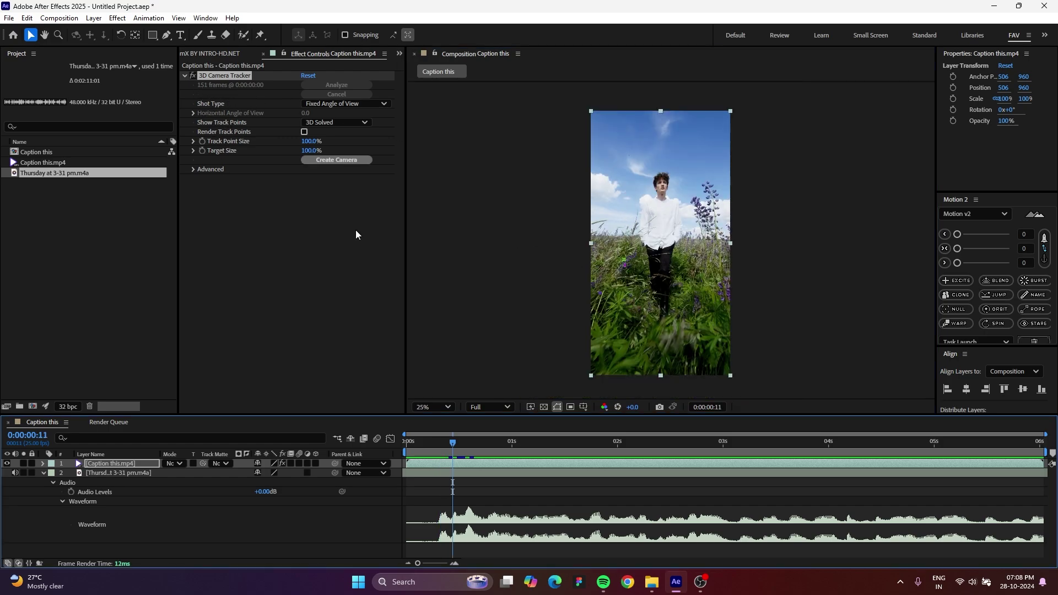
Enable Detailed Analysis in the 3D Camera Tracker's advanced settings and inspect the re-solved track points on the footage.
click(224, 77)
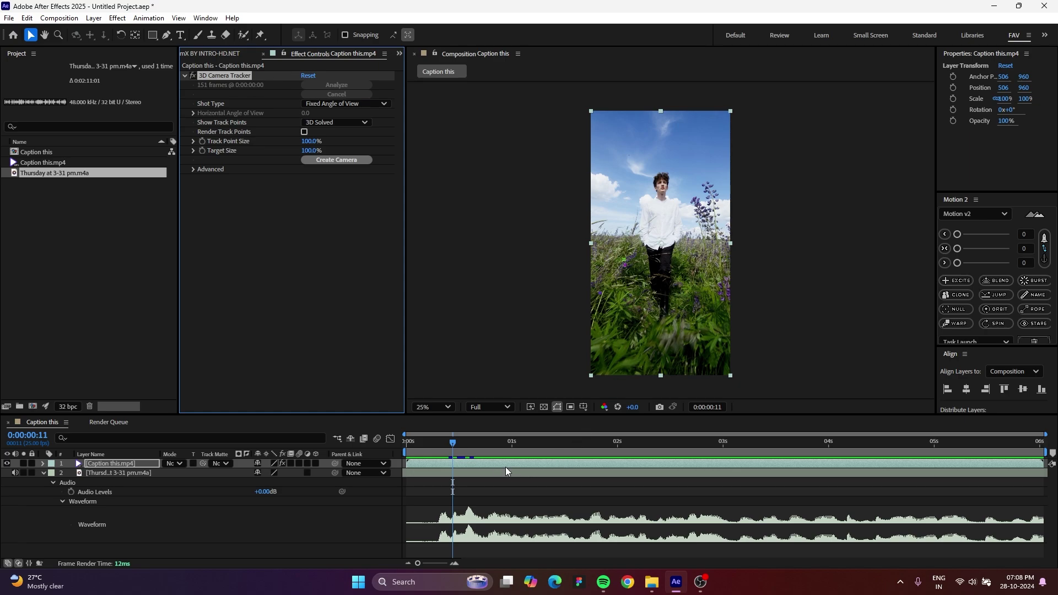
key(period)
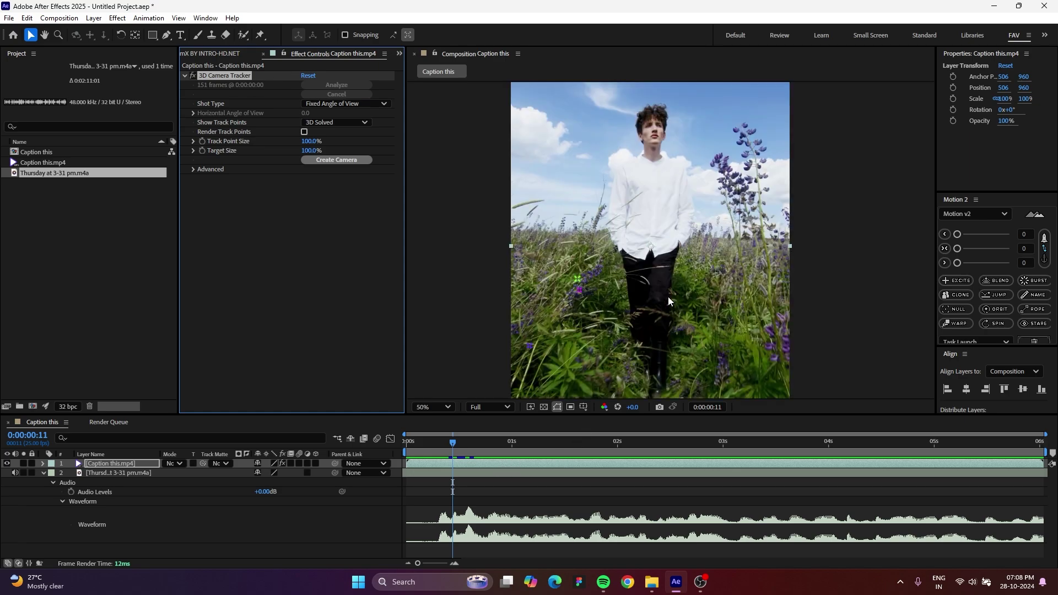
key(comma)
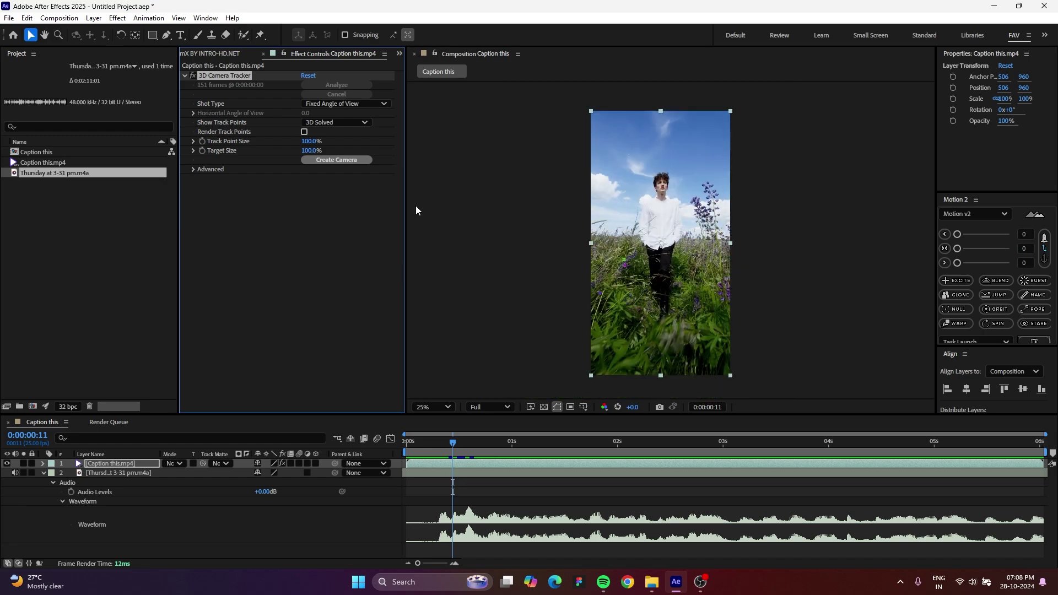
click(192, 170)
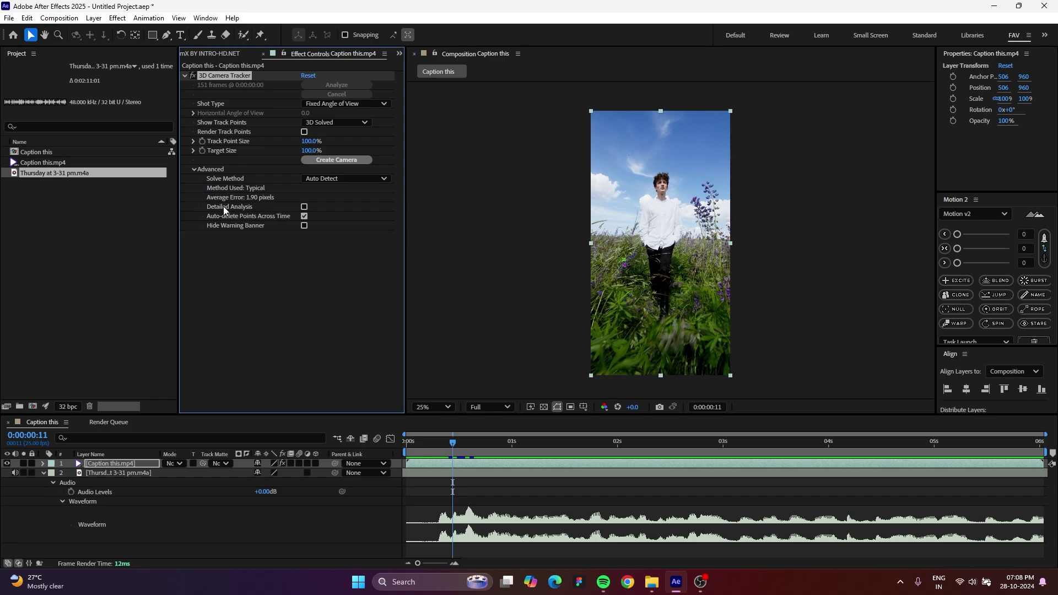
click(304, 207)
key(period)
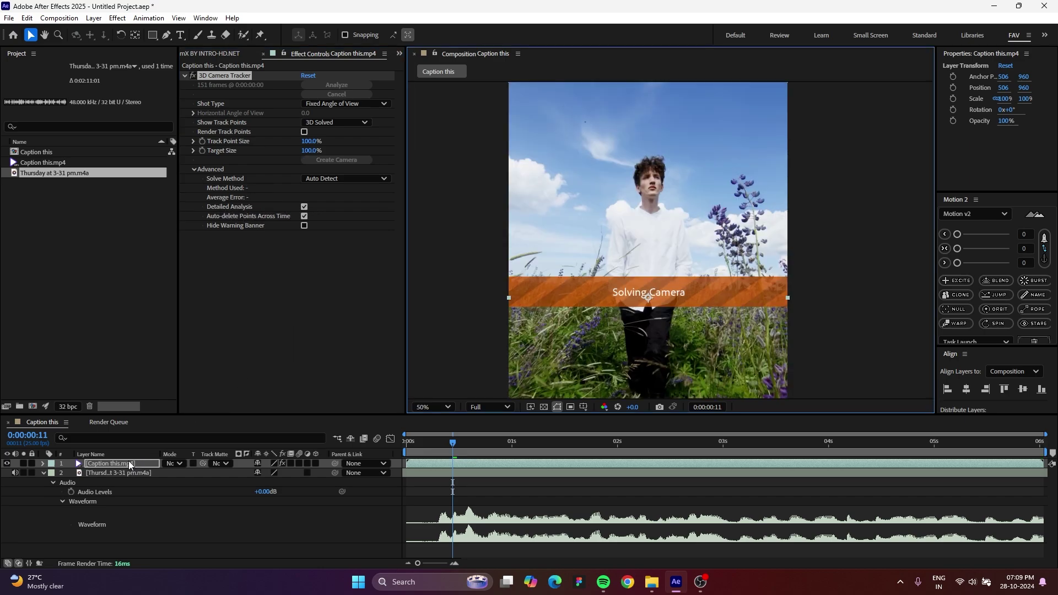
scroll(646, 322, down, 3)
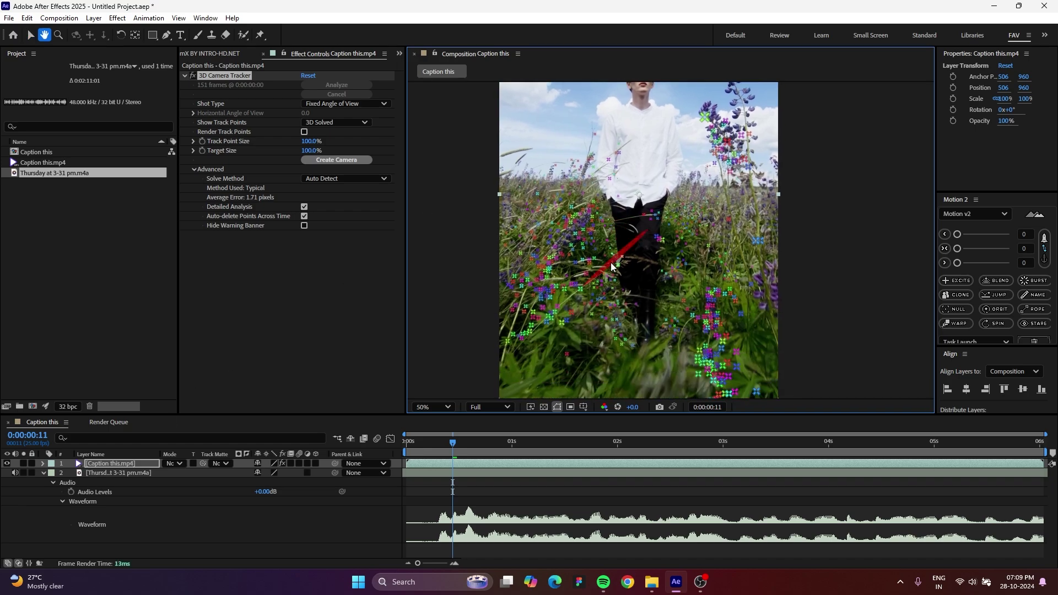
scroll(623, 261, down, 1)
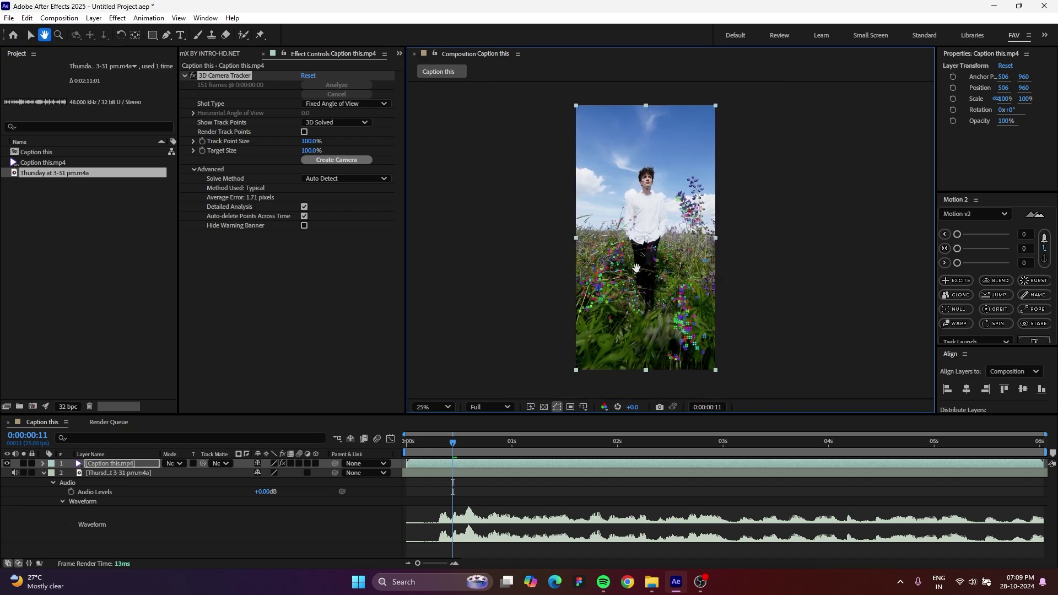
At 0:00:00:06, create a text layer and camera from the track points beside the man's legs.
drag(409, 443, 400, 464)
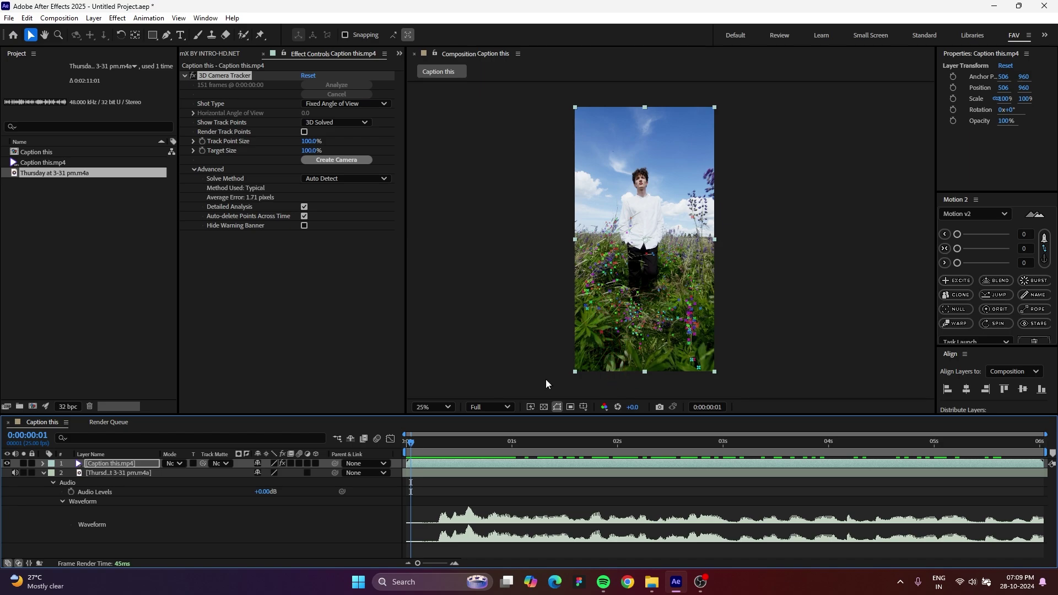
drag(409, 451, 431, 464)
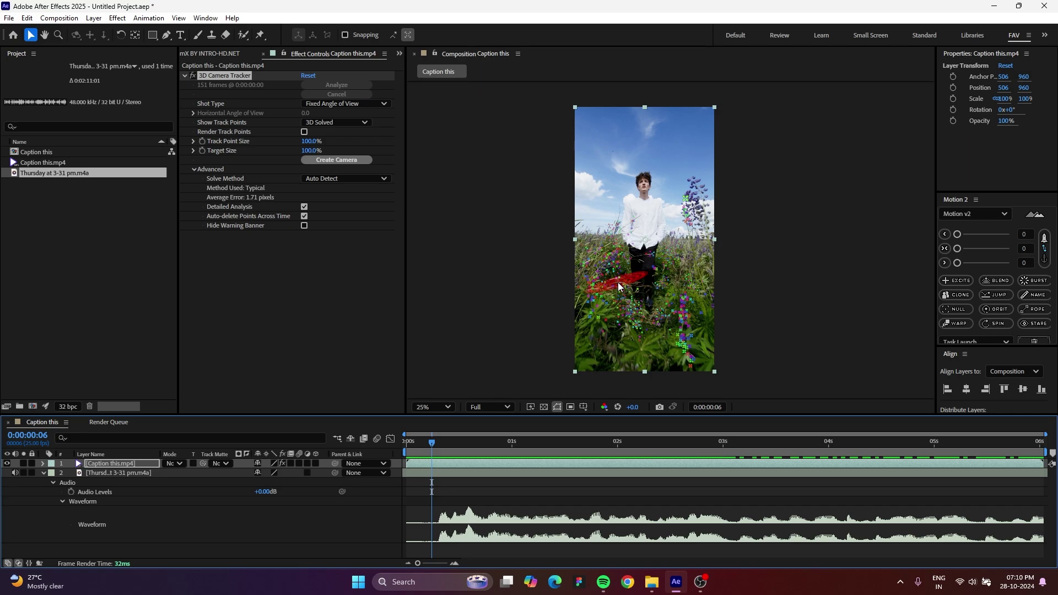
right_click(618, 285)
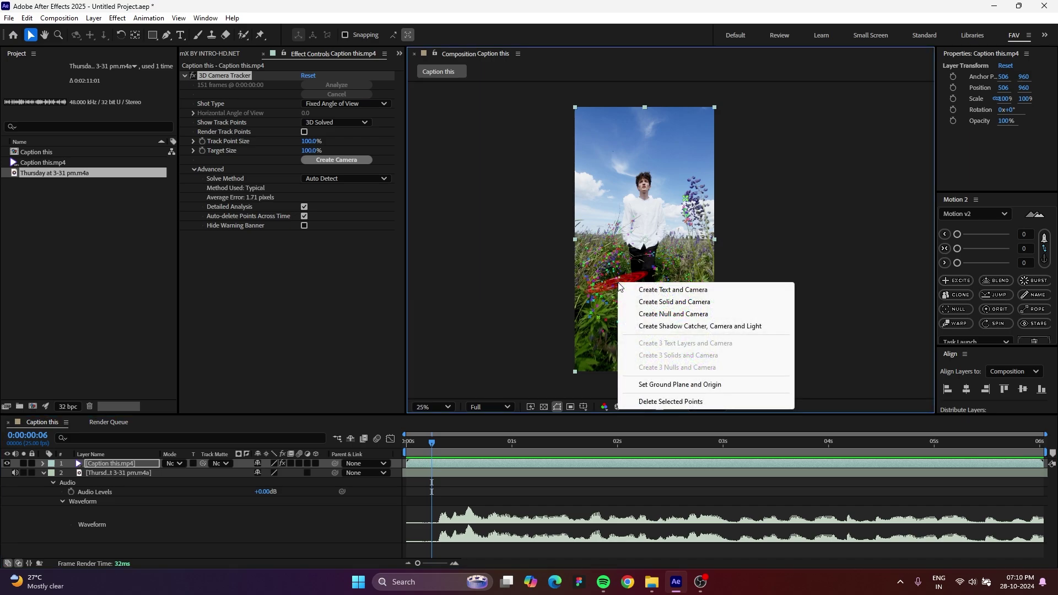
click(693, 293)
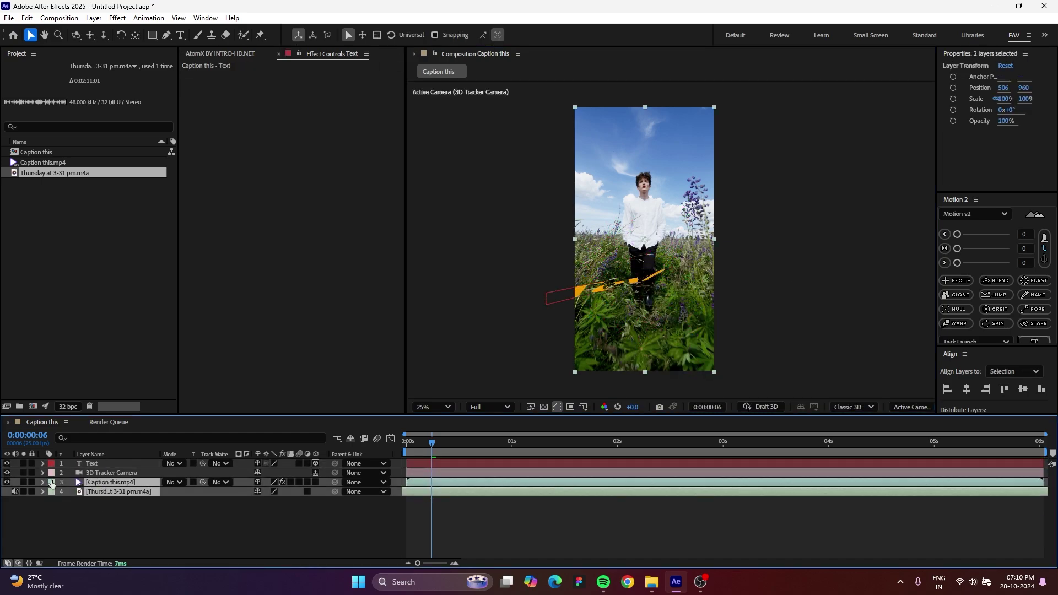
Color-label the video and audio layers orange, the Text layer green and the 3D Tracker Camera layer purple.
click(52, 483)
click(85, 410)
click(110, 464)
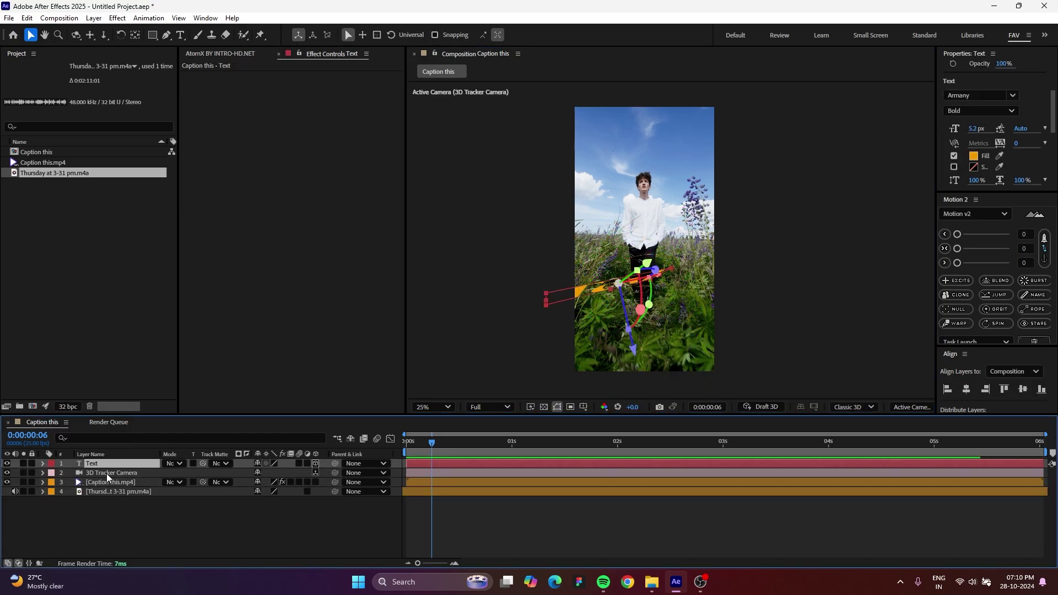
ctrl+click(107, 473)
click(52, 473)
click(77, 365)
click(51, 473)
click(77, 386)
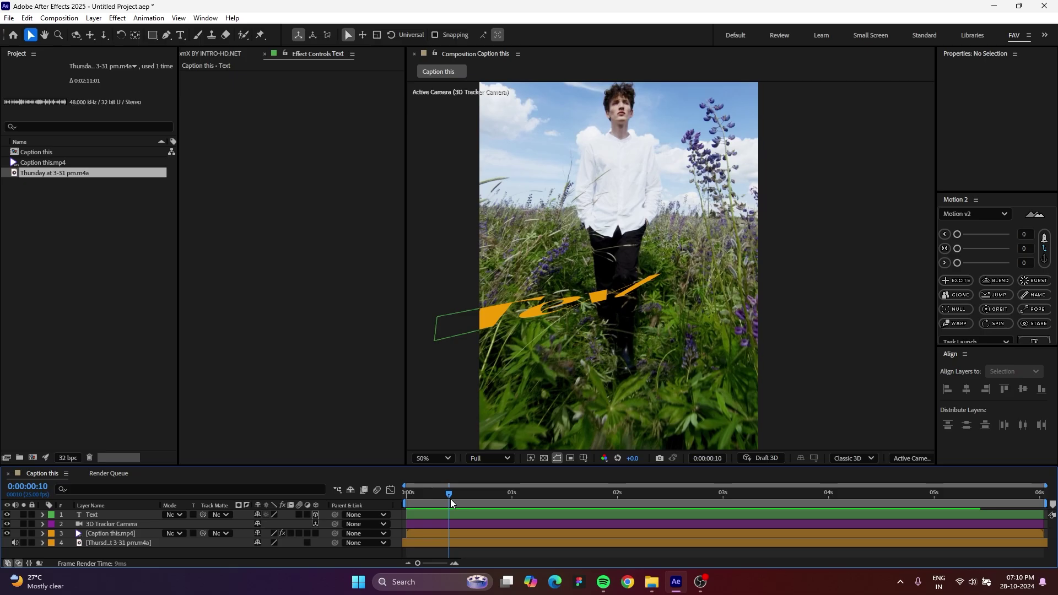
Preview the composition from the start to check how the tracked text follows the camera move.
drag(450, 498, 395, 503)
key(space)
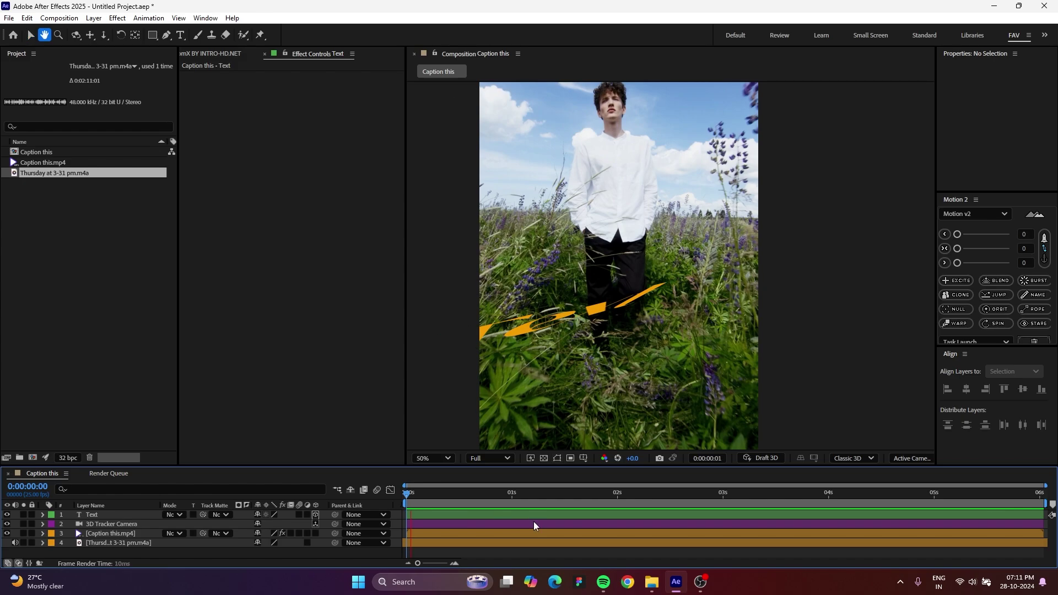
key(space)
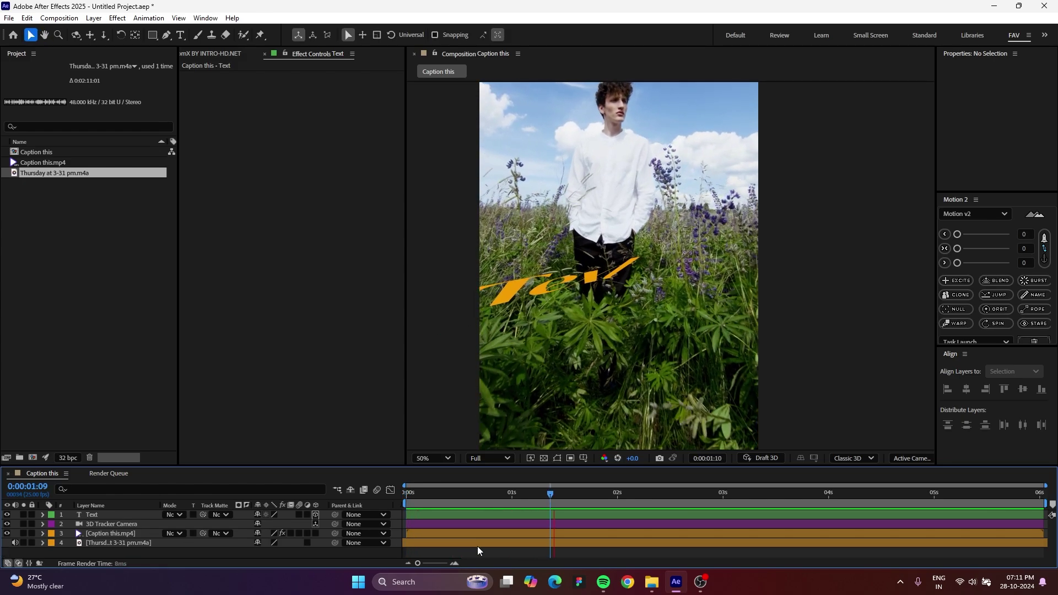
key(space)
drag(693, 489, 494, 505)
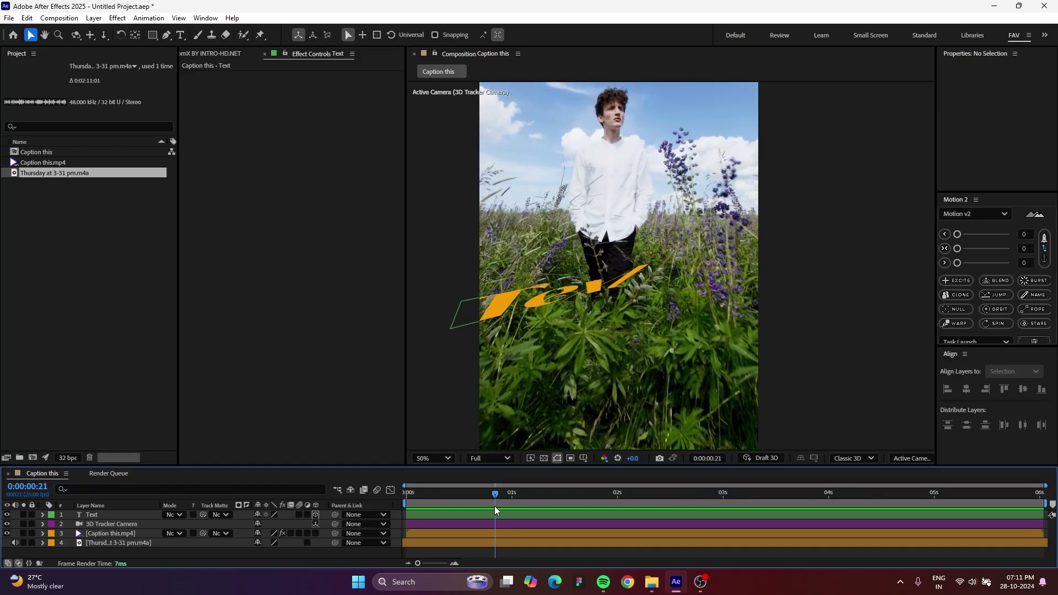
Reset the Text layer's orientation to 0°, 0°, 0° so it faces the camera.
click(98, 514)
drag(229, 467, 238, 414)
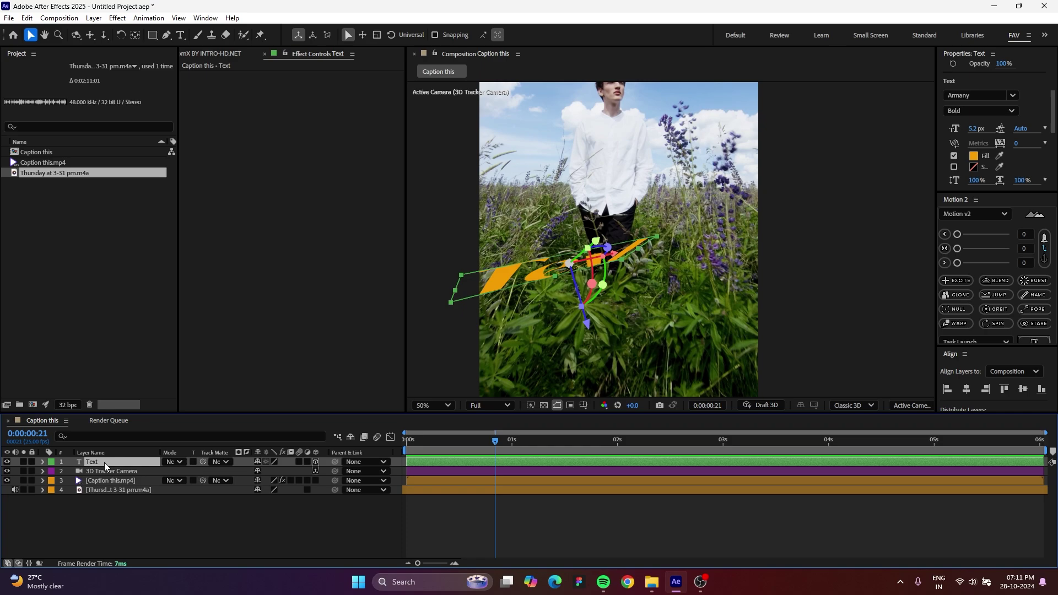
key(r)
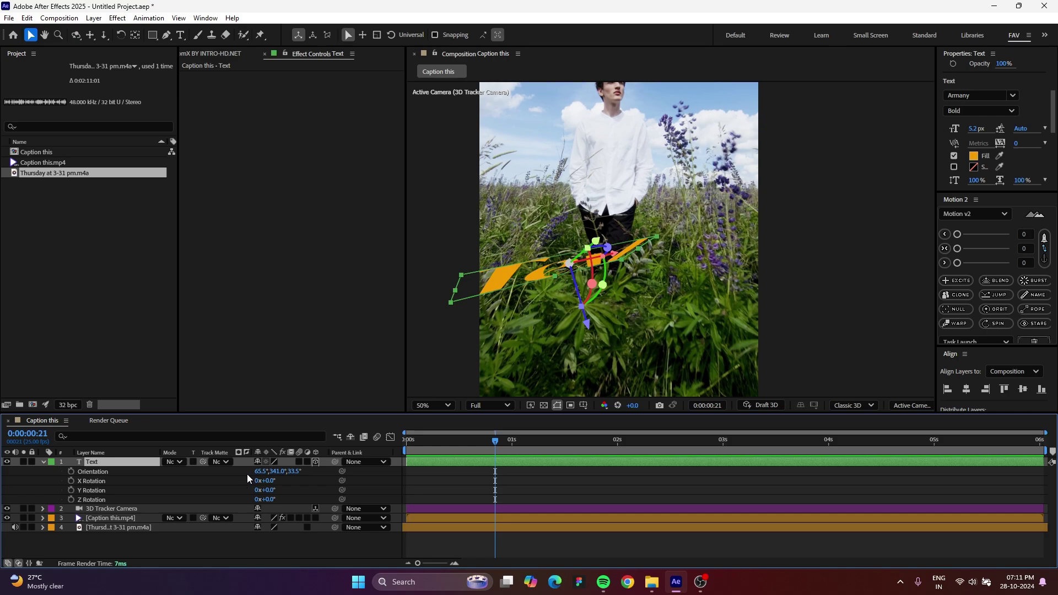
click(264, 471)
text(50)
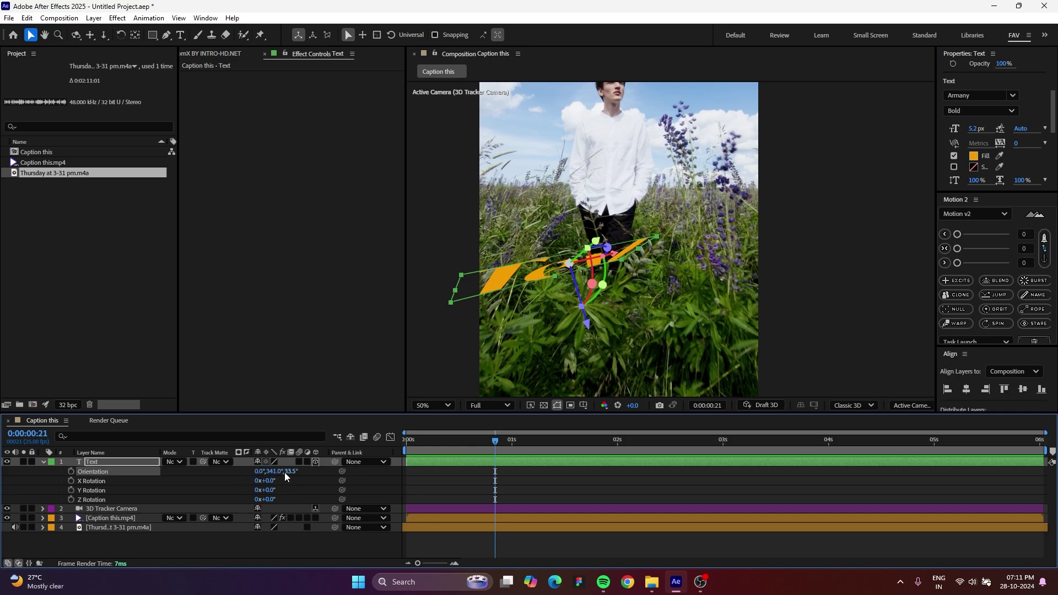
key(Tab)
key(Tab)
text(0)
key(Return)
click(277, 471)
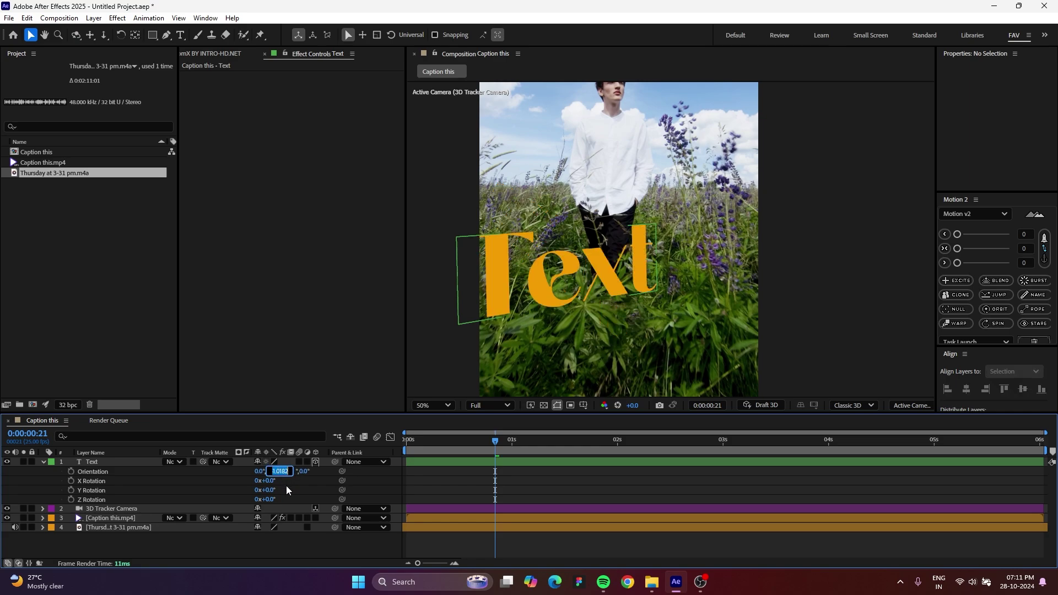
text(0)
key(Return)
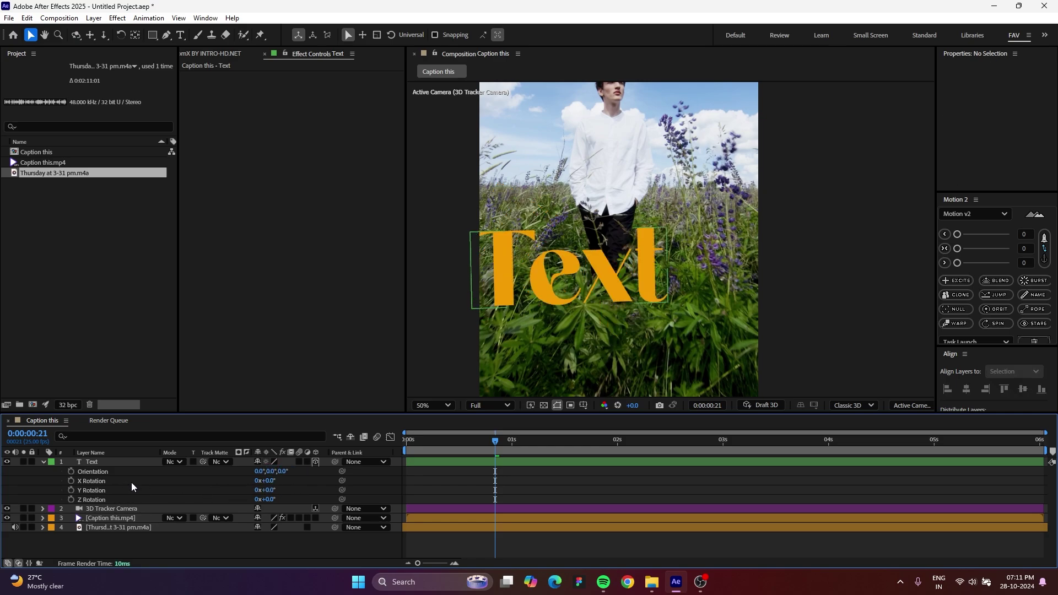
Set the Text layer's rotation to X -5°, Y 1°, Z 2° and raise the text vertically to the man's head height.
mouse_move(263, 490)
mouse_down()
mouse_move(276, 480)
mouse_move(280, 500)
mouse_up()
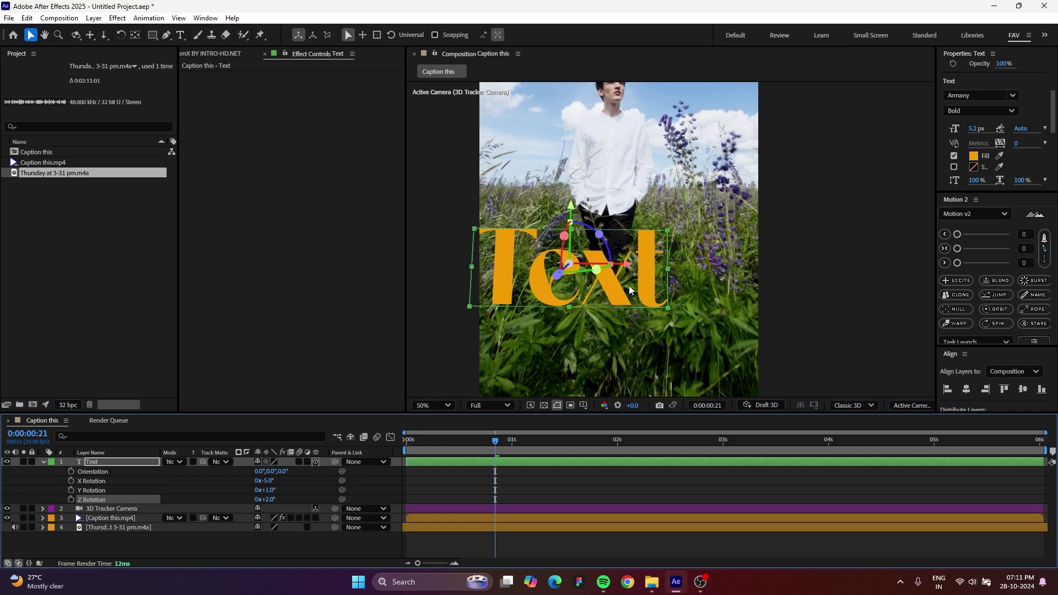
scroll(632, 283, down, 2)
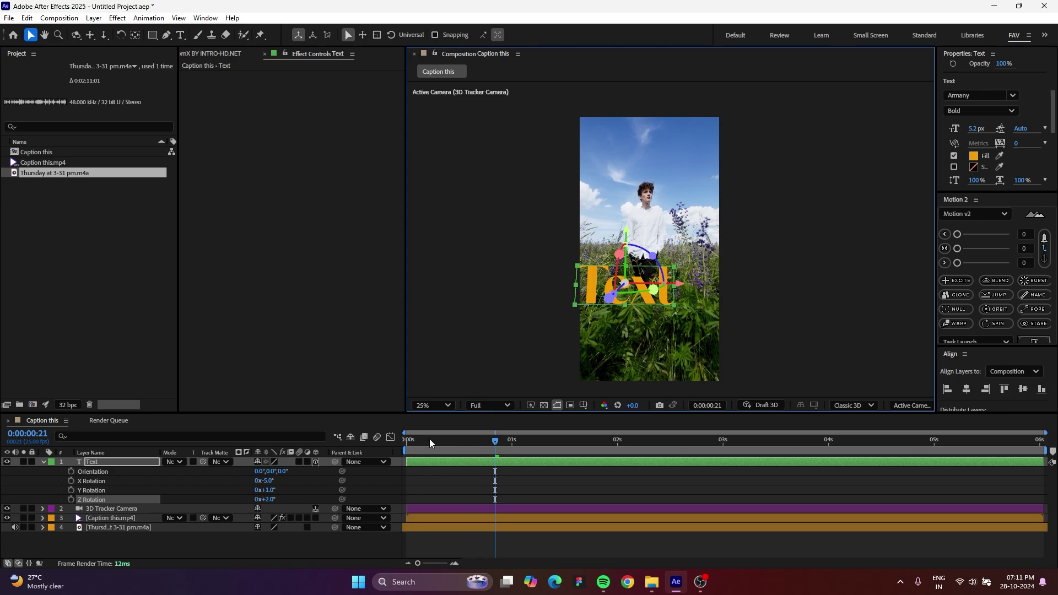
drag(430, 441, 458, 441)
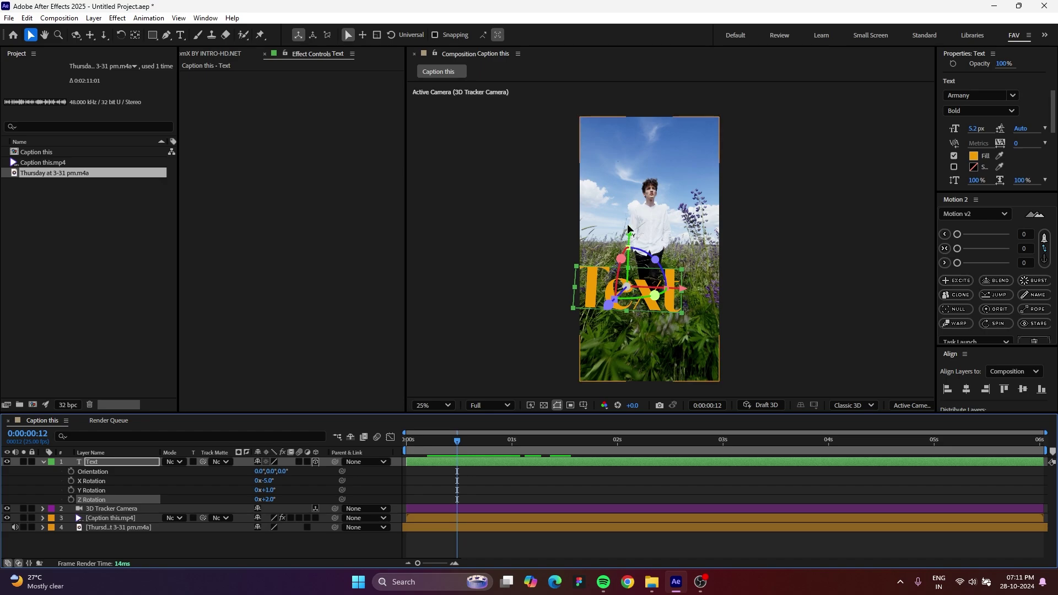
drag(630, 237, 633, 138)
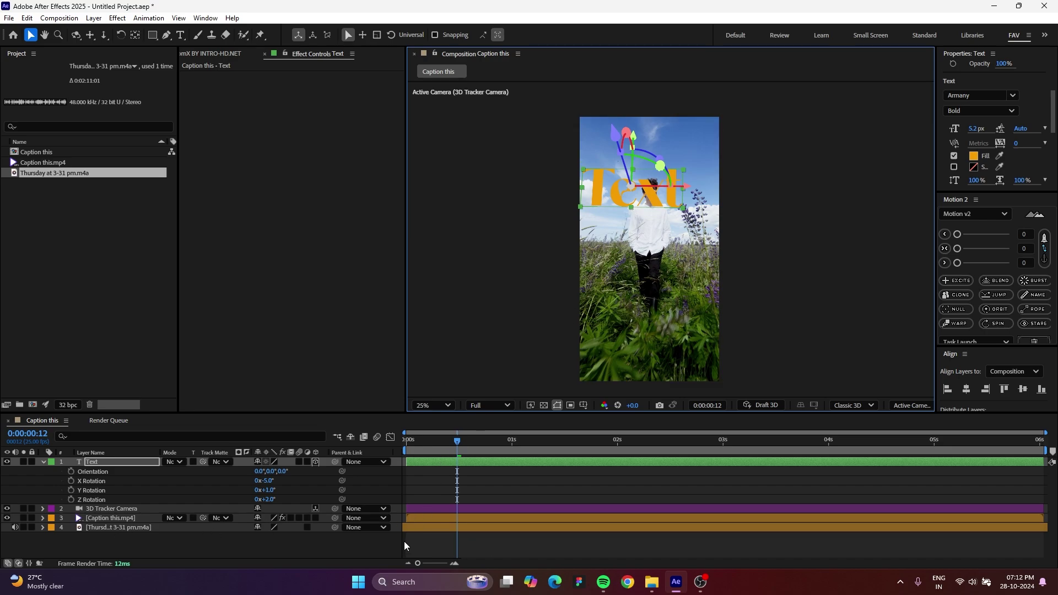
Reveal the voice recording layer's audio waveform and place the playhead where the speech begins, at 0:00:00:09.
click(107, 529)
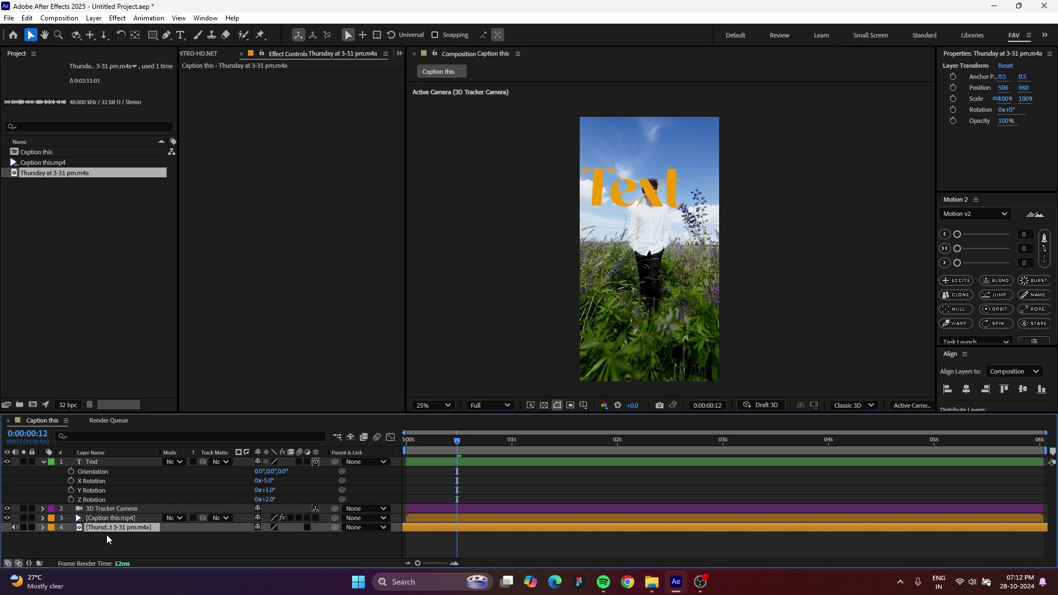
click(41, 529)
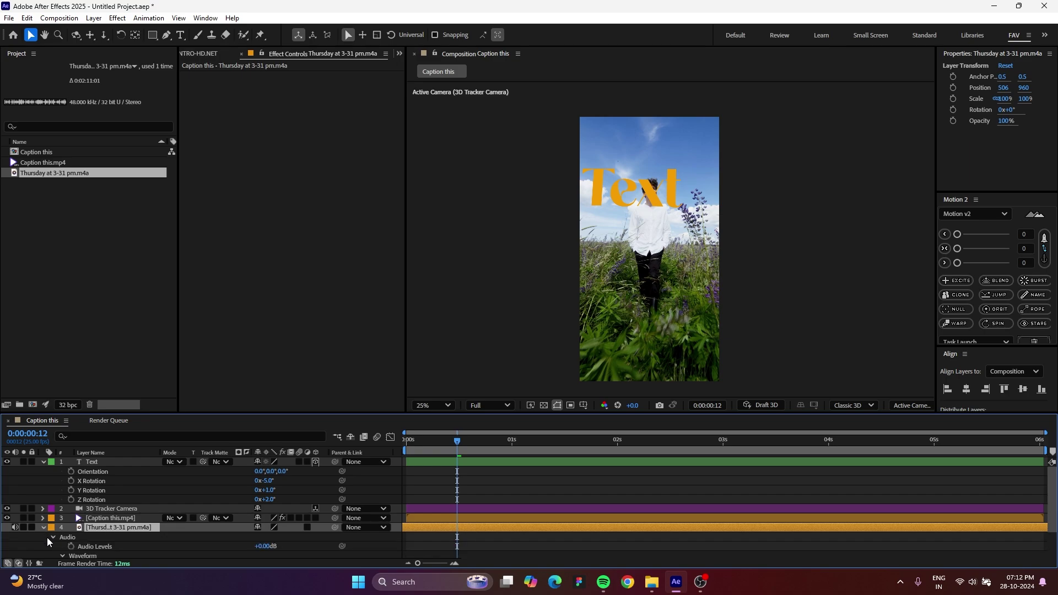
scroll(76, 534, down, 2)
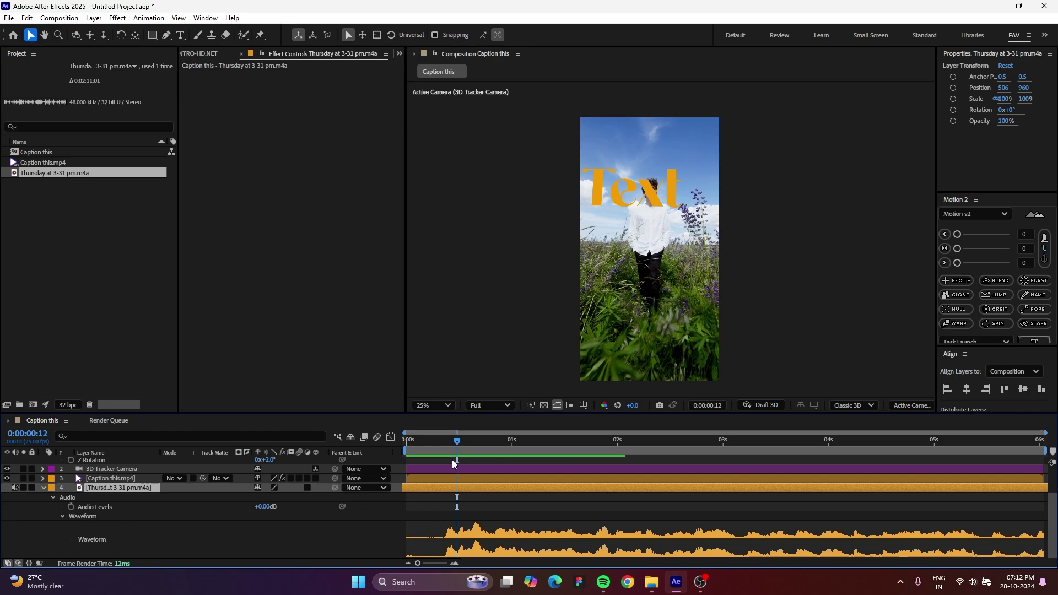
click(452, 444)
drag(451, 444, 441, 444)
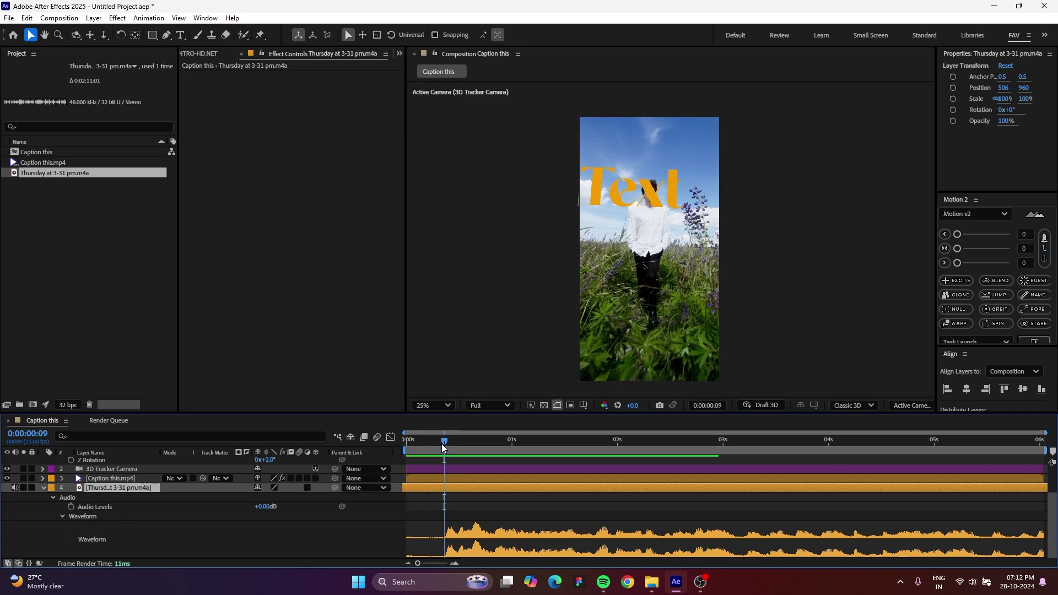
click(451, 499)
mouse_move(448, 444)
mouse_down()
mouse_move(432, 441)
mouse_move(444, 442)
mouse_up()
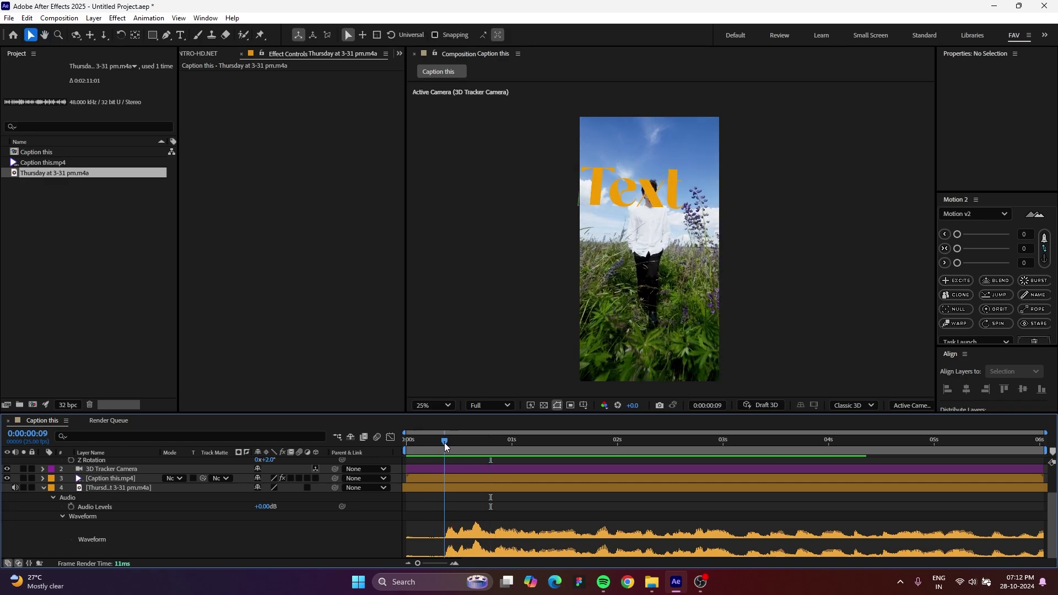
Add layer markers to the voice recording for the spoken words, starting at 0:00:00:09, 0:00:00:13 and 0:00:00:16, seven in all.
click(445, 488)
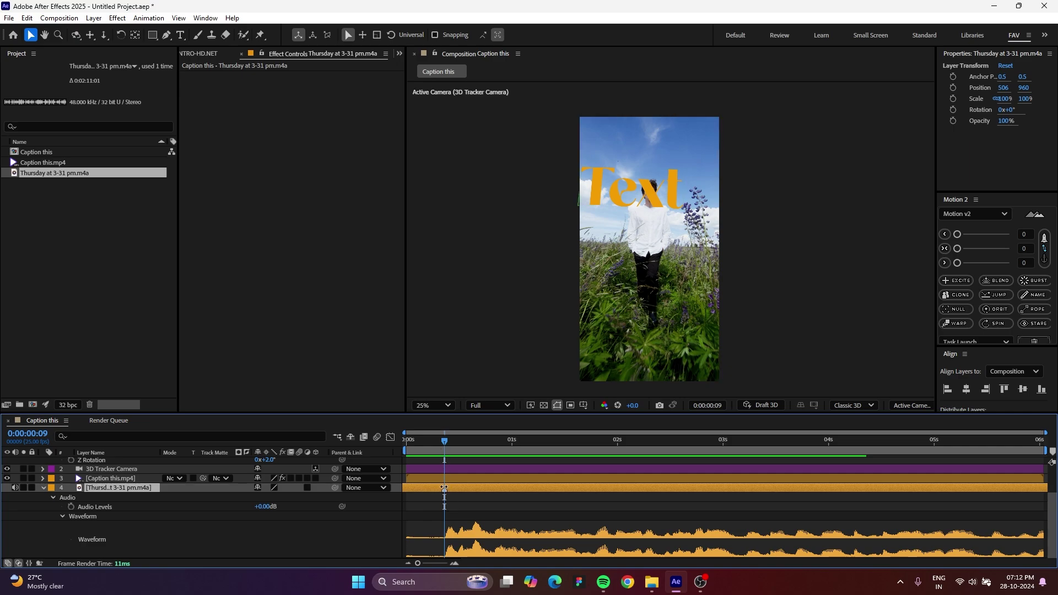
key(space)
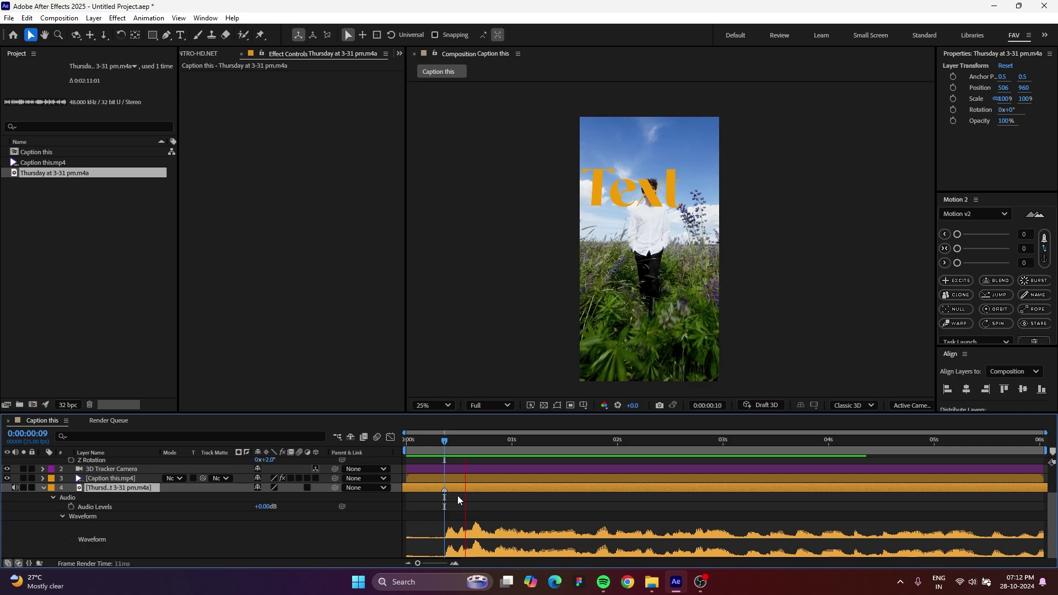
click(459, 442)
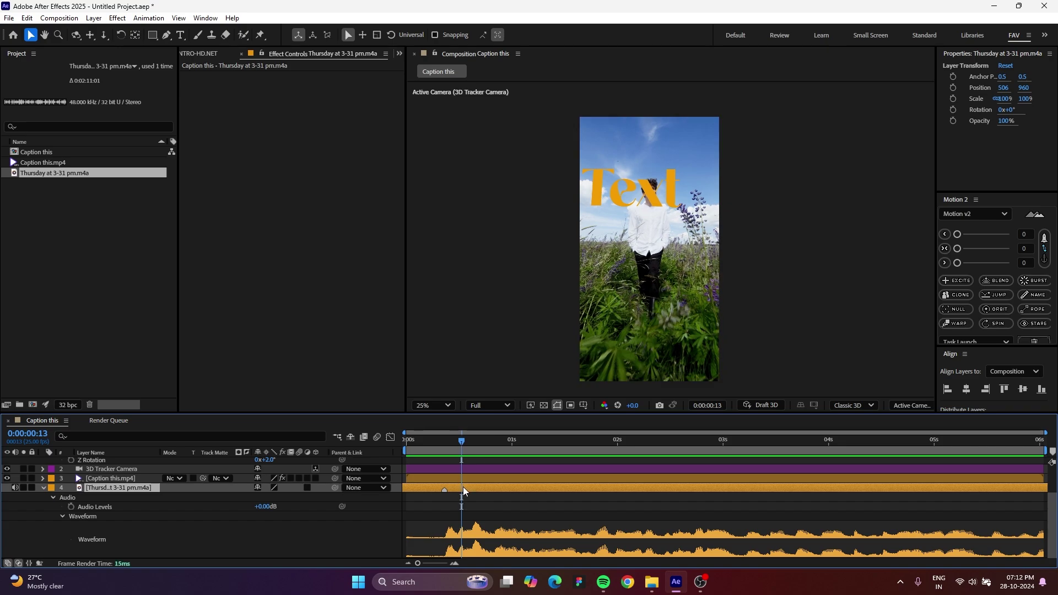
click(474, 441)
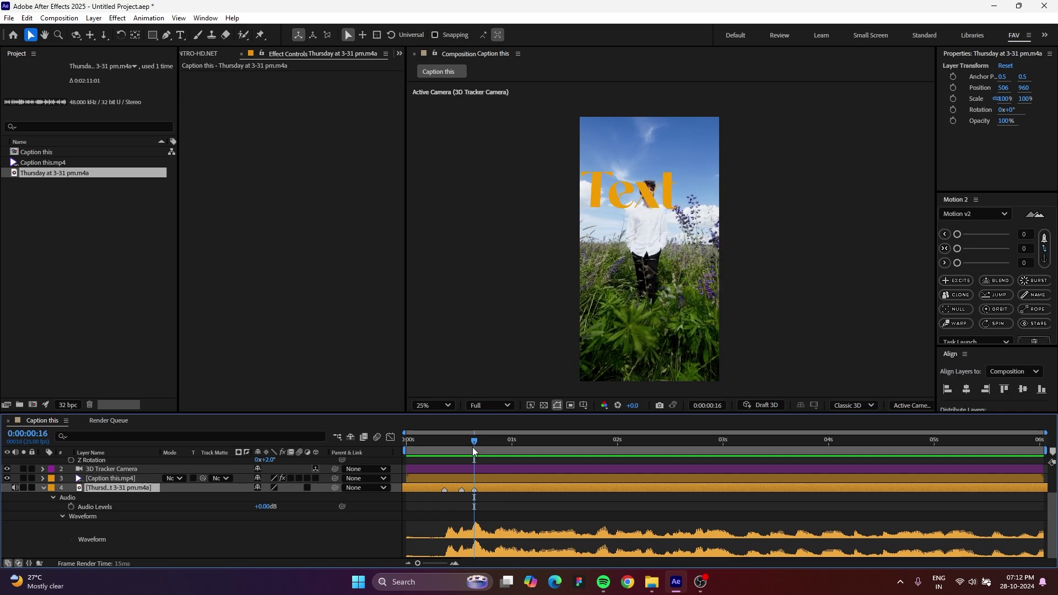
drag(472, 447, 436, 465)
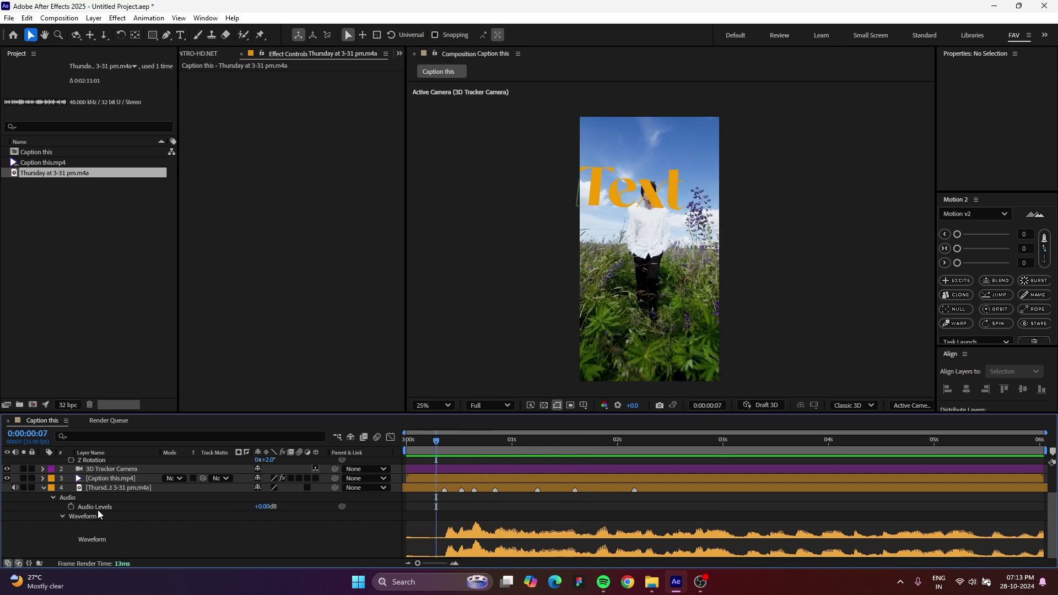
Collapse the audio layer's waveform and trim the Text layer's start to the first audio marker at 0:00:00:09.
click(44, 488)
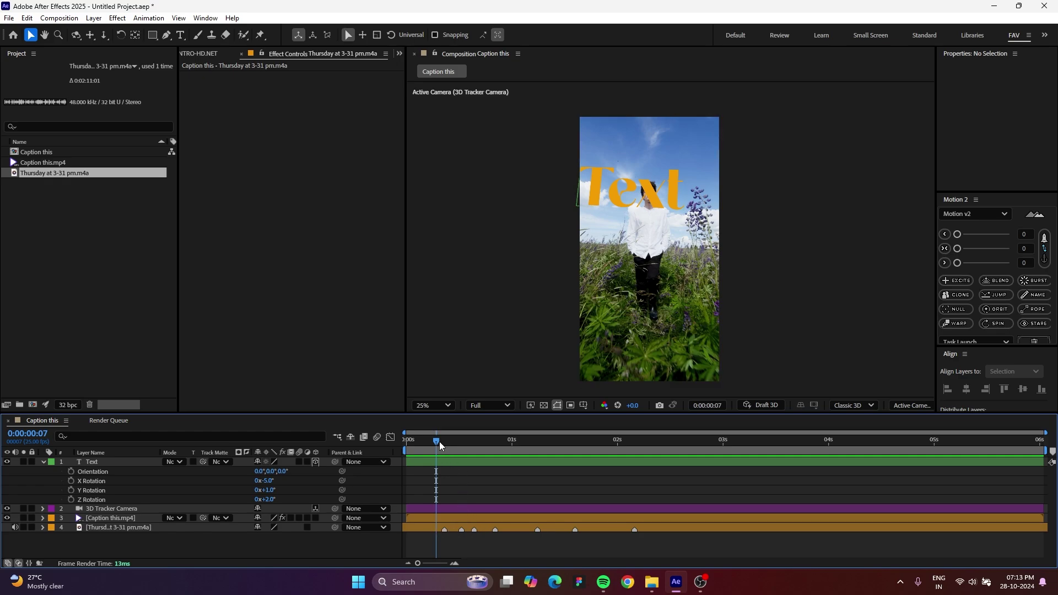
drag(437, 440, 447, 441)
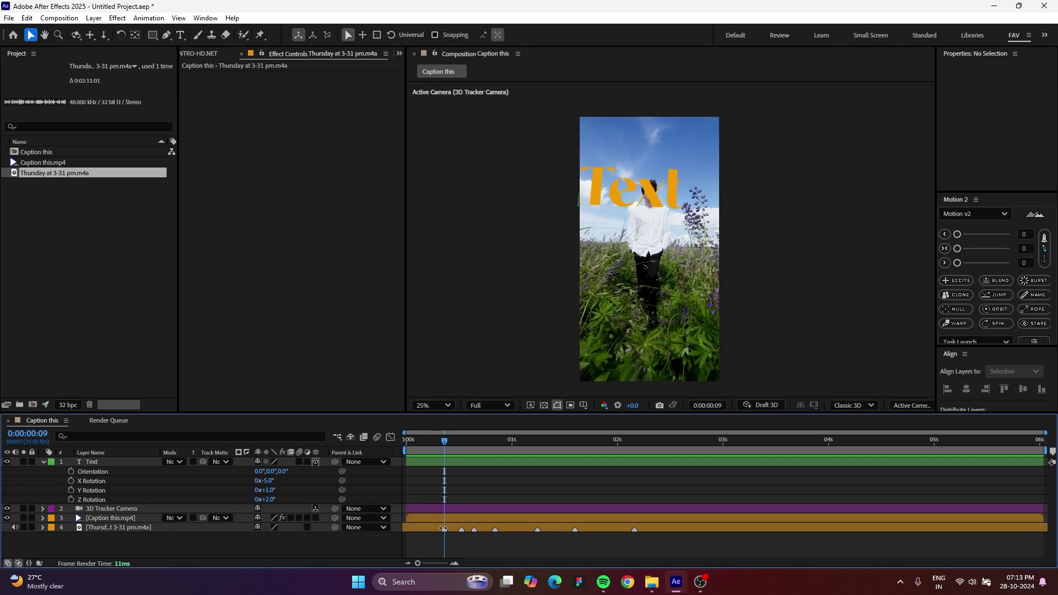
click(448, 463)
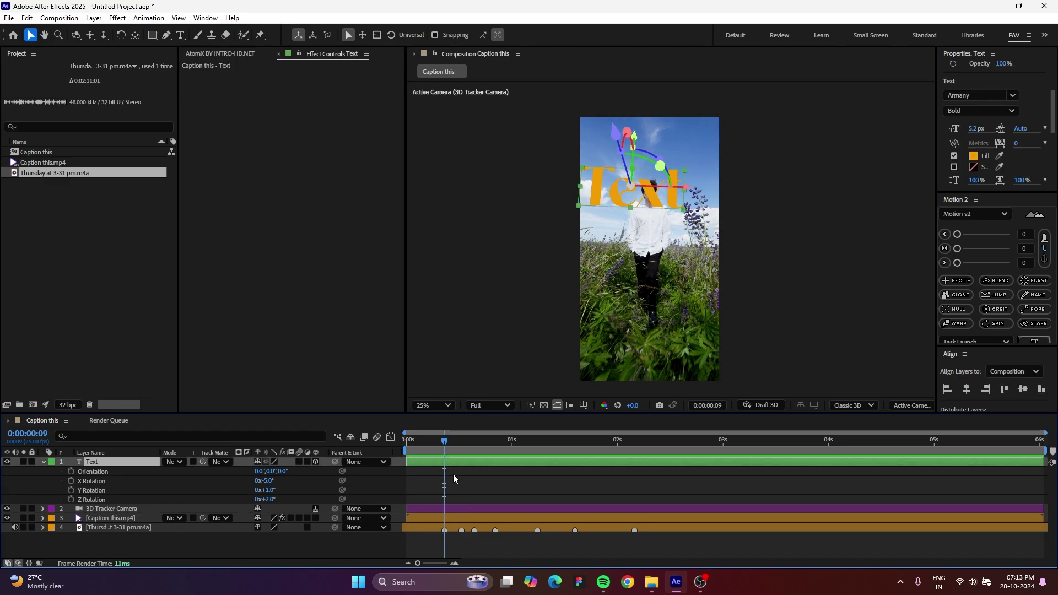
drag(415, 465, 459, 460)
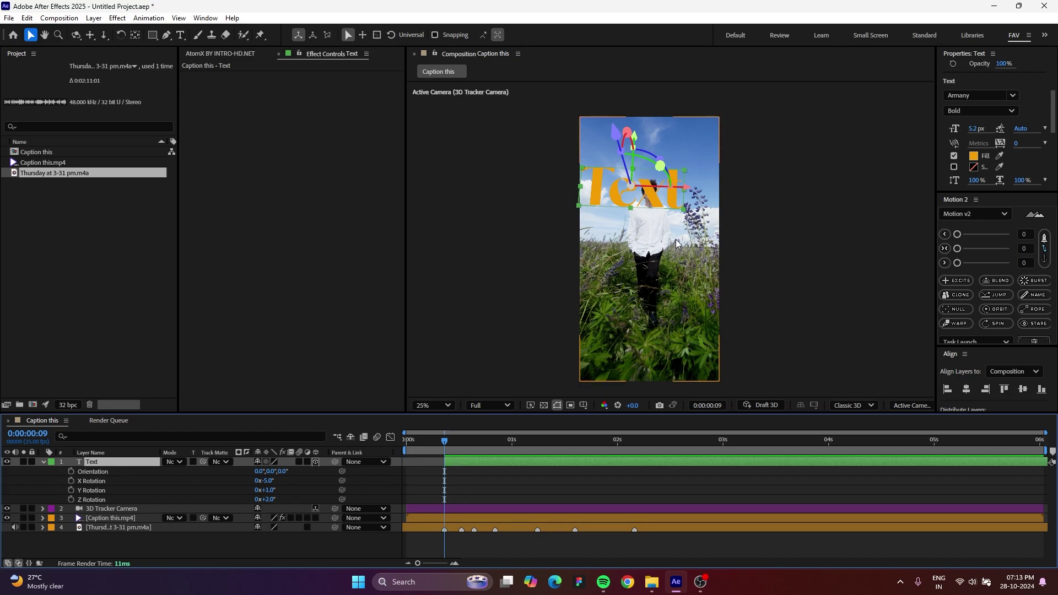
Replace the placeholder caption text with "Welcome".
double_click(606, 187)
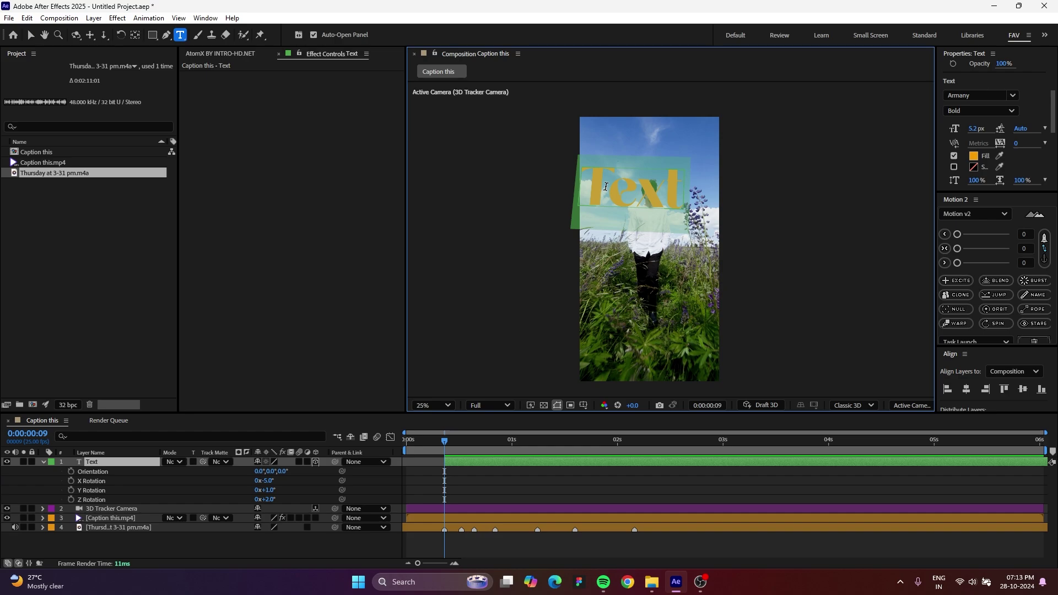
text(Welcome)
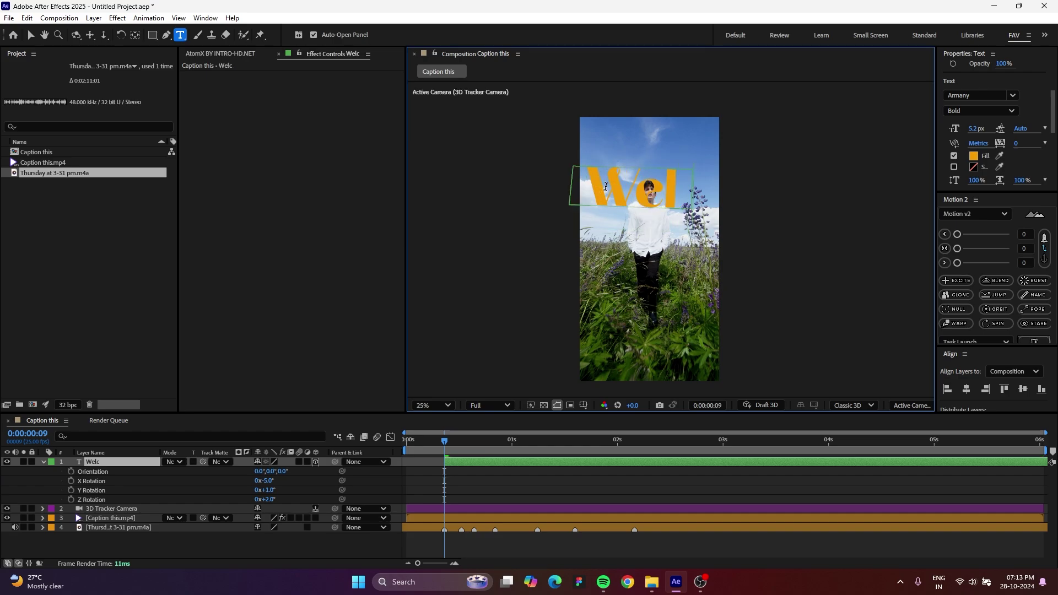
click(30, 35)
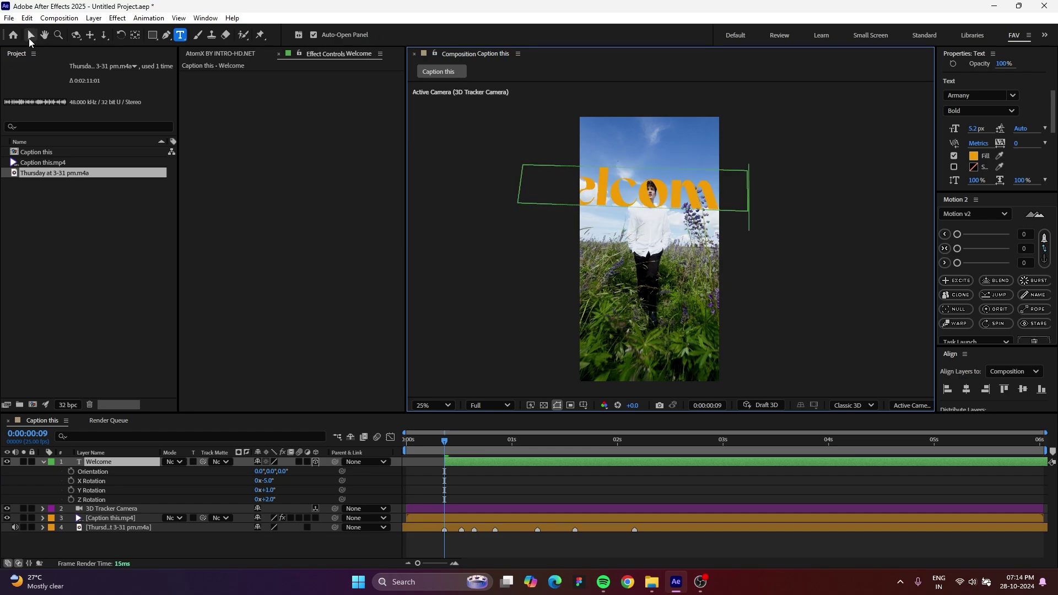
Enlarge the text properties area and set the Welcome layer's font size to 20 px.
click(206, 18)
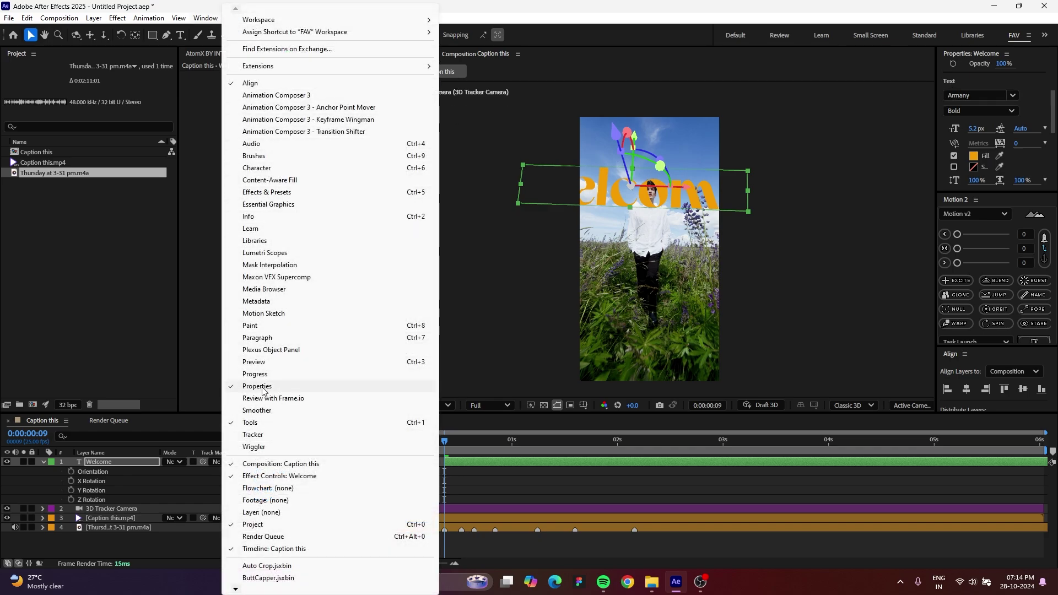
click(601, 13)
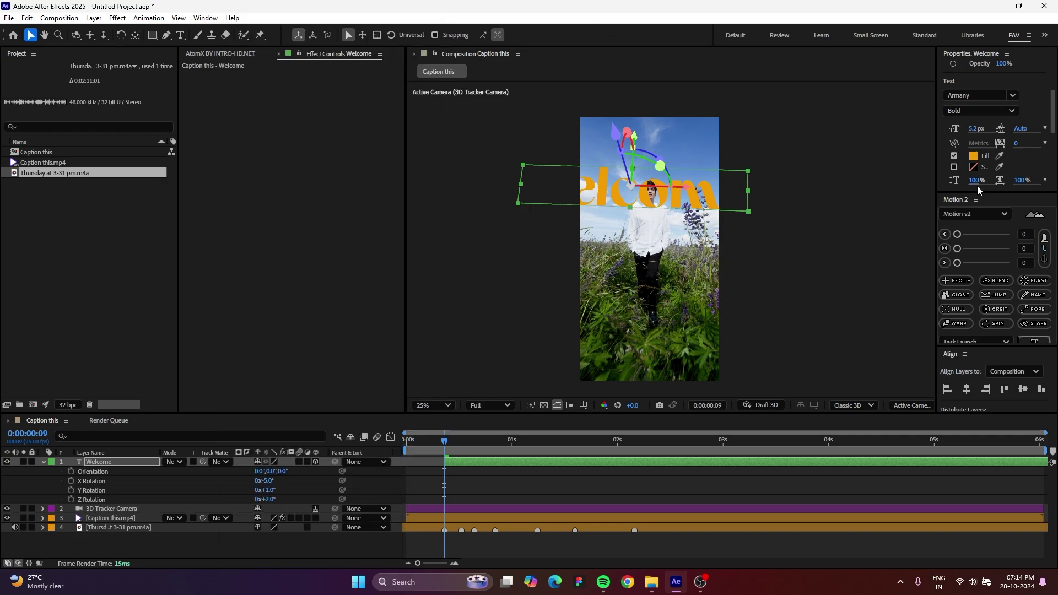
drag(975, 192, 972, 253)
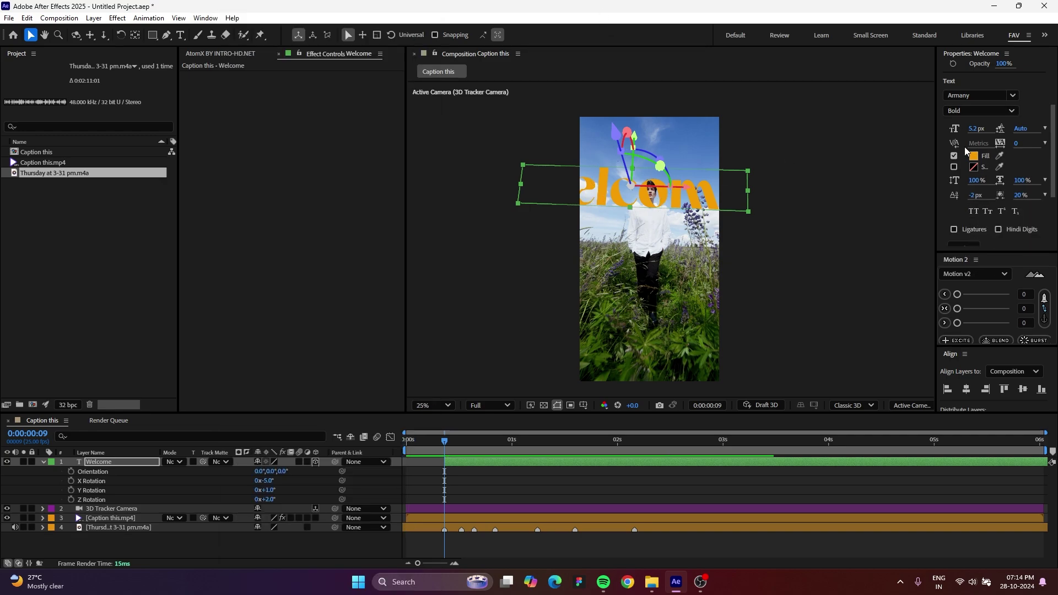
mouse_move(976, 128)
mouse_down()
mouse_move(956, 129)
mouse_move(991, 130)
mouse_move(974, 130)
mouse_up()
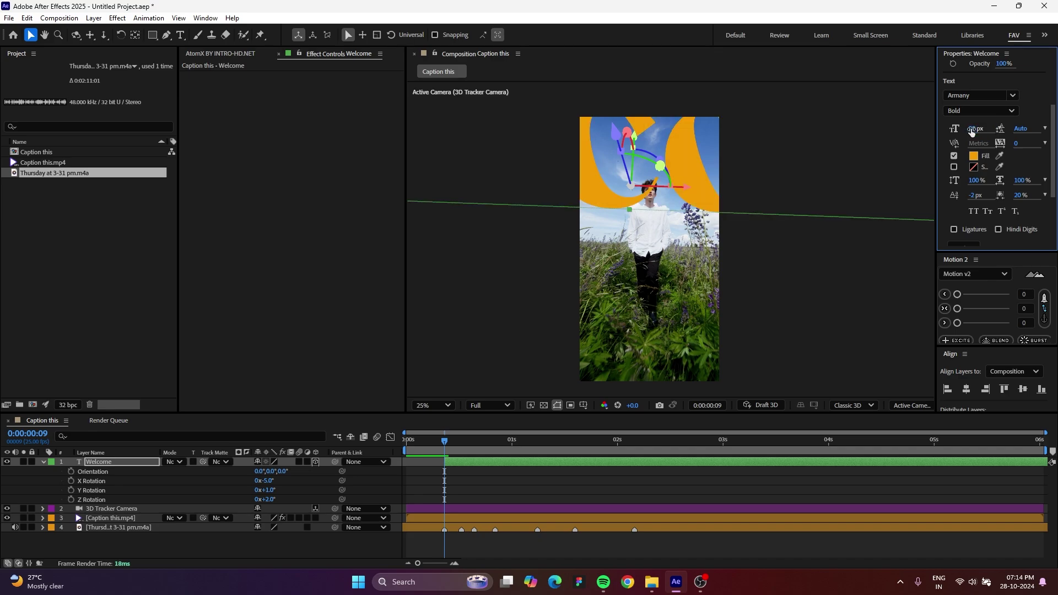
At 0:00:00:12, create a null from the 3D Camera Tracker points beside the man's waist.
key(space)
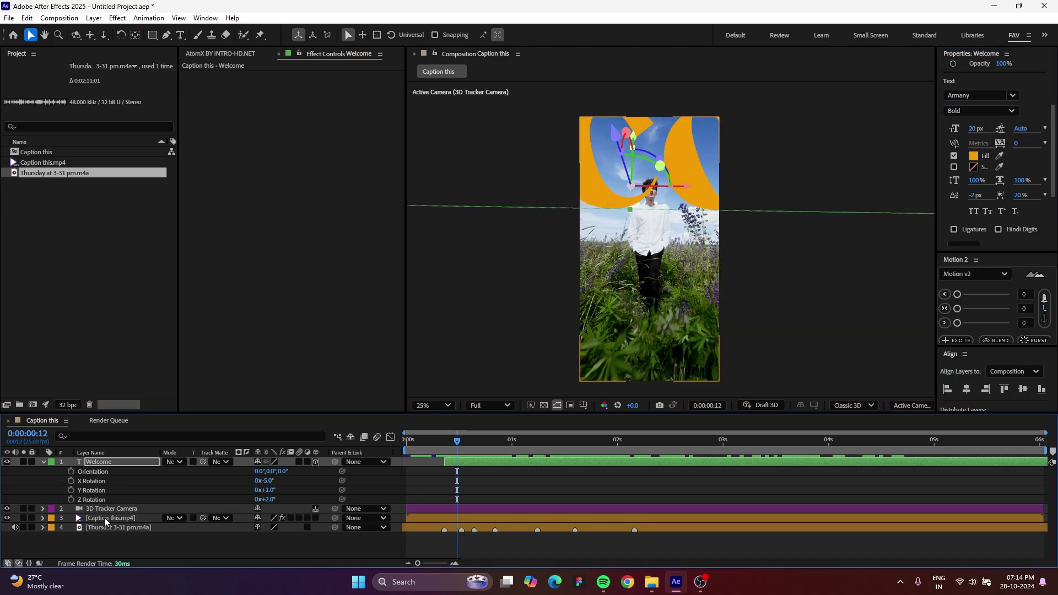
click(105, 517)
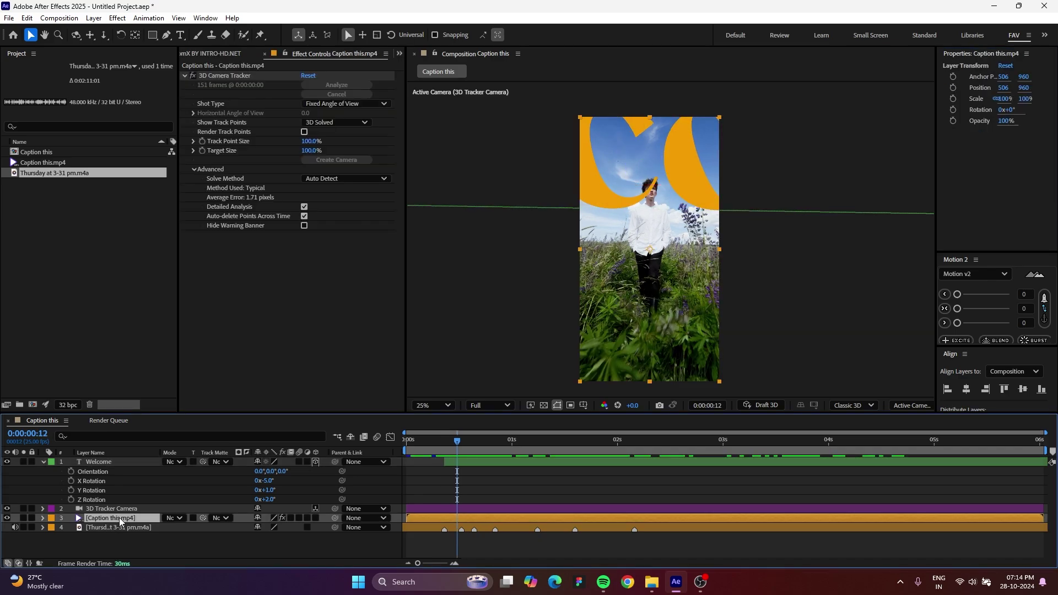
click(221, 74)
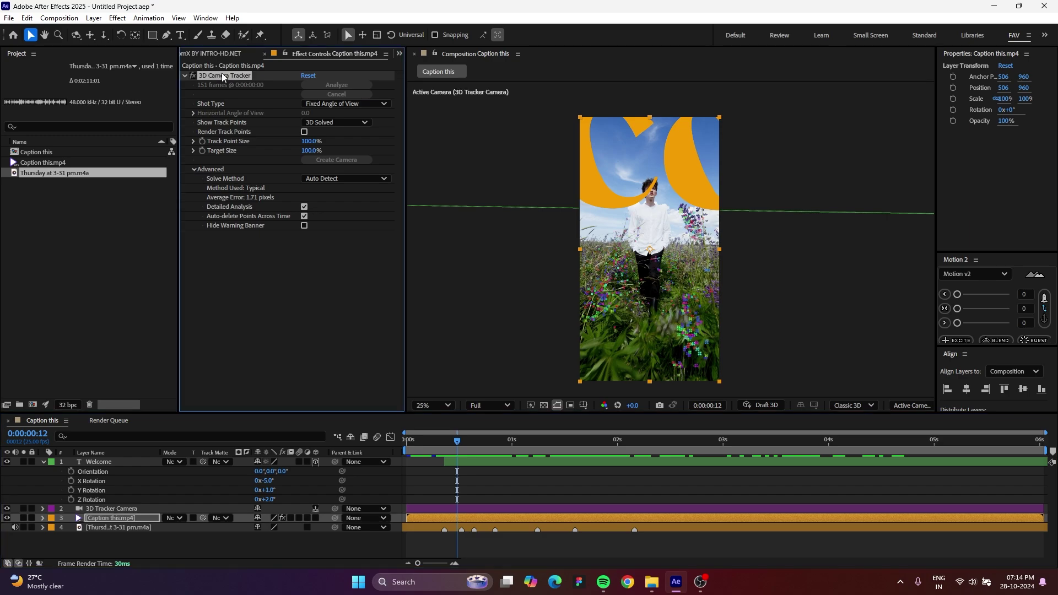
right_click(627, 258)
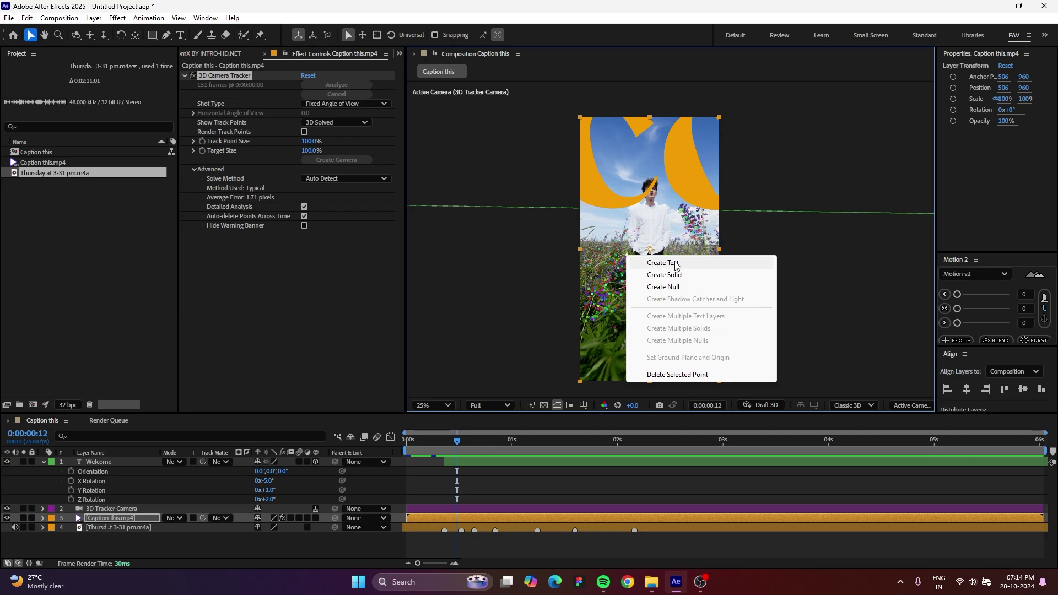
click(668, 287)
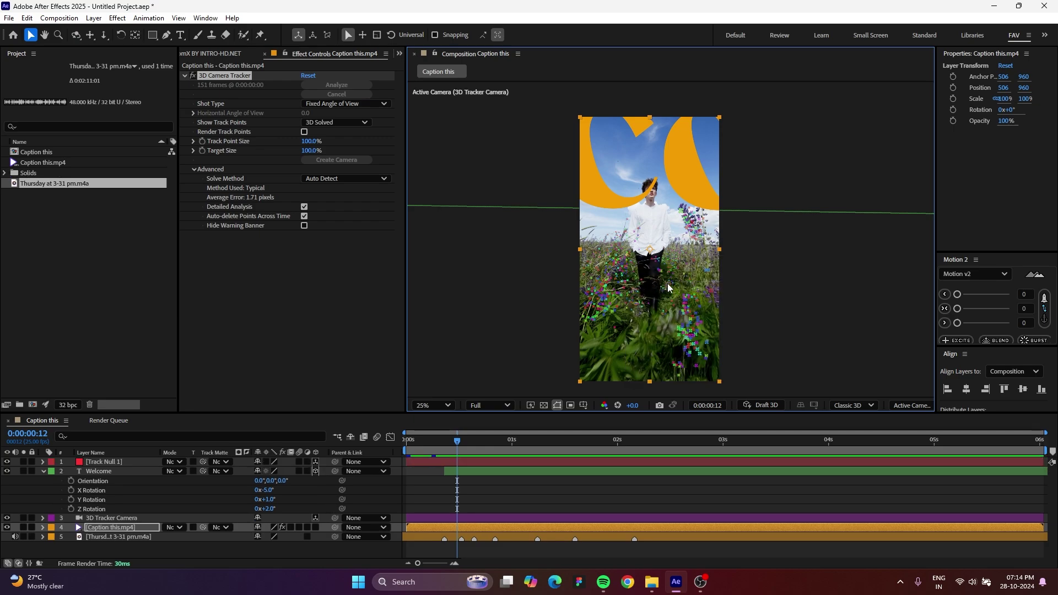
Copy the track null's Position value and paste it onto the Welcome text layer's Position.
click(105, 463)
drag(628, 207, 628, 168)
click(113, 463)
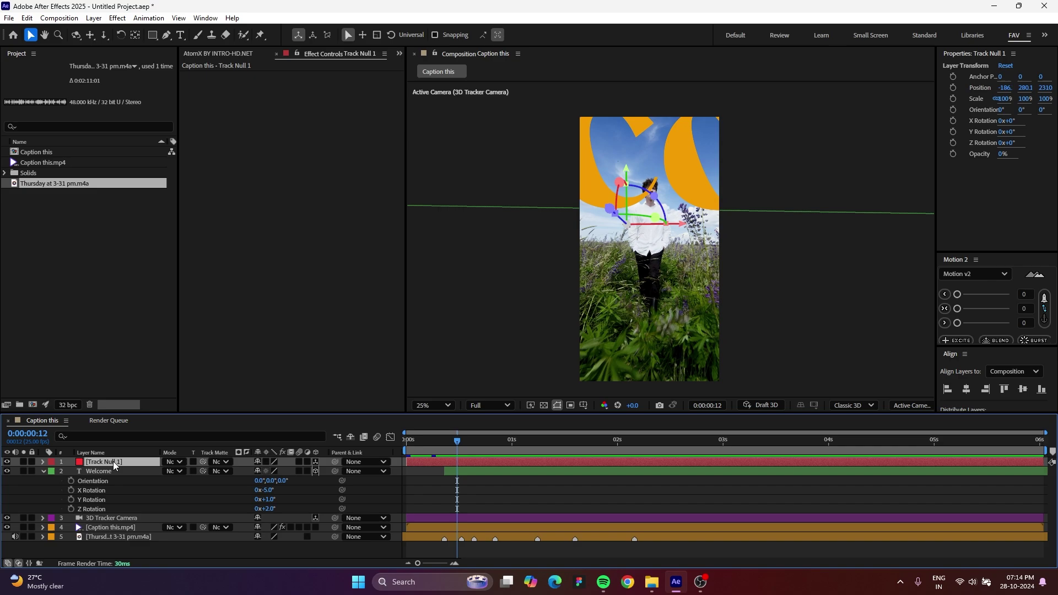
key(p)
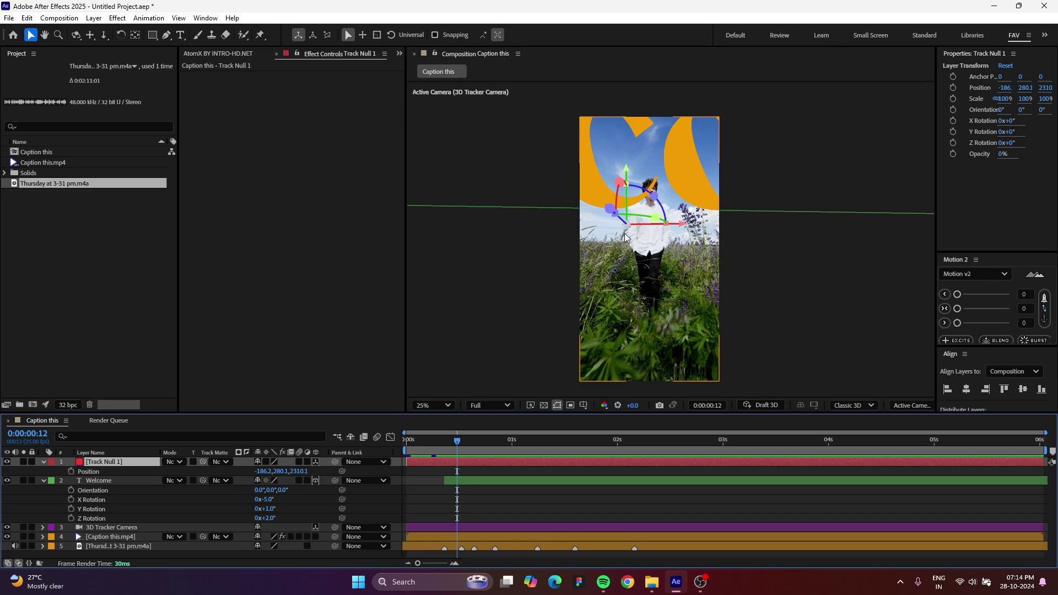
click(92, 472)
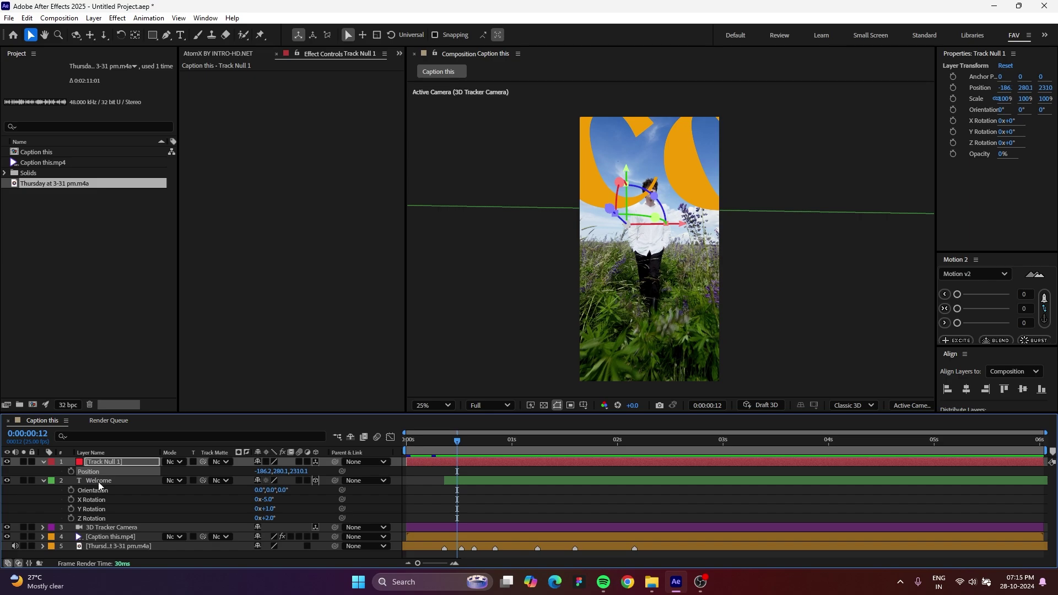
click(98, 481)
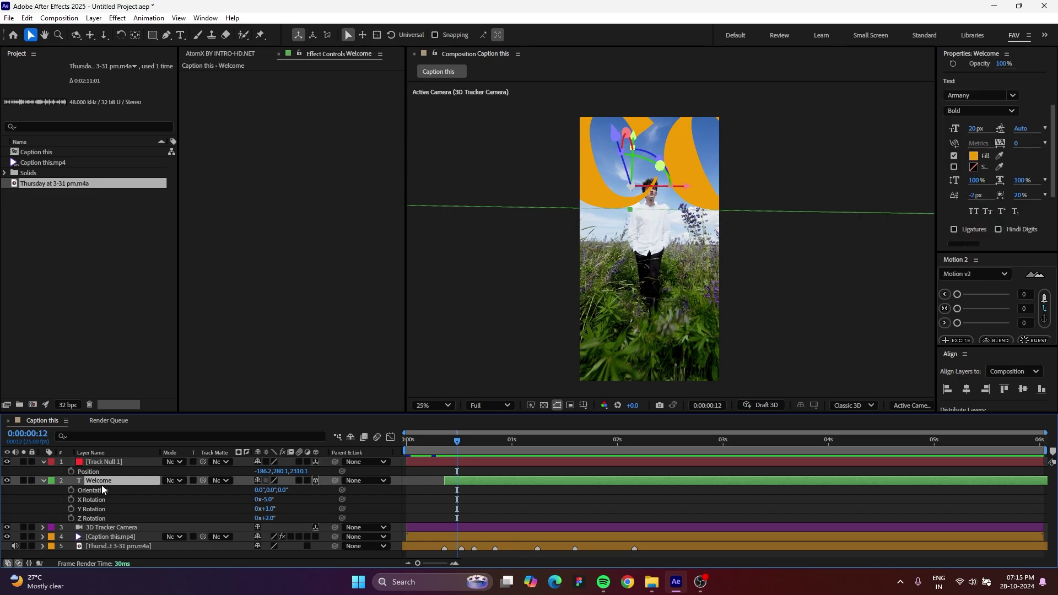
key(p)
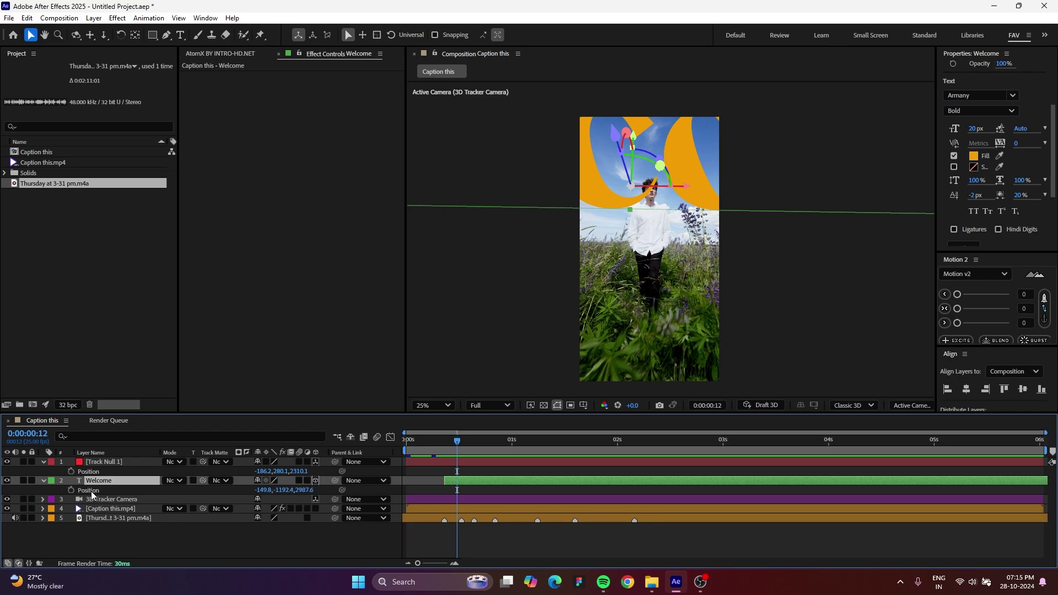
click(91, 490)
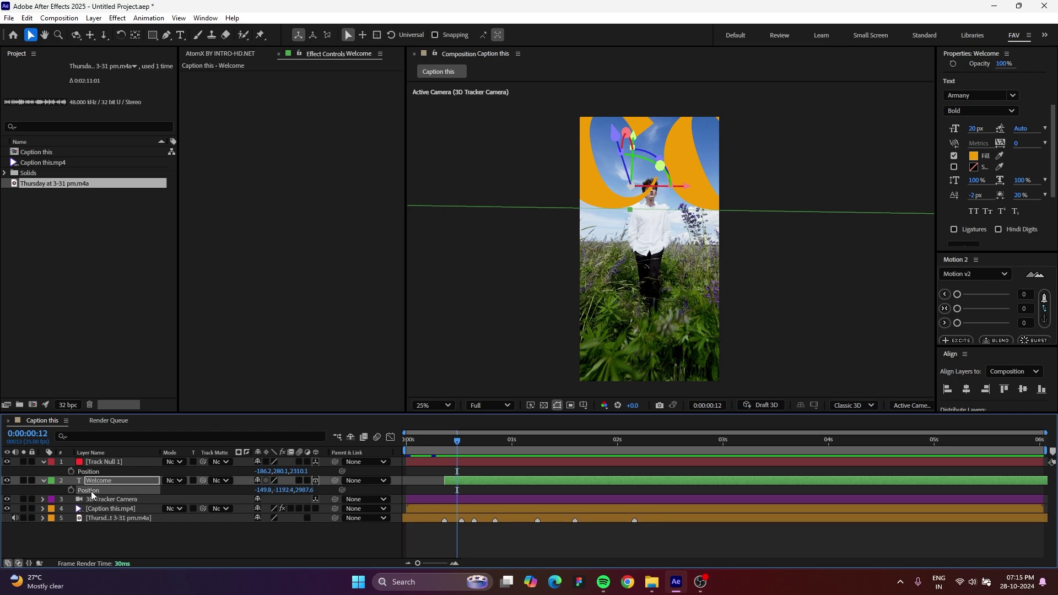
key(ctrl+v)
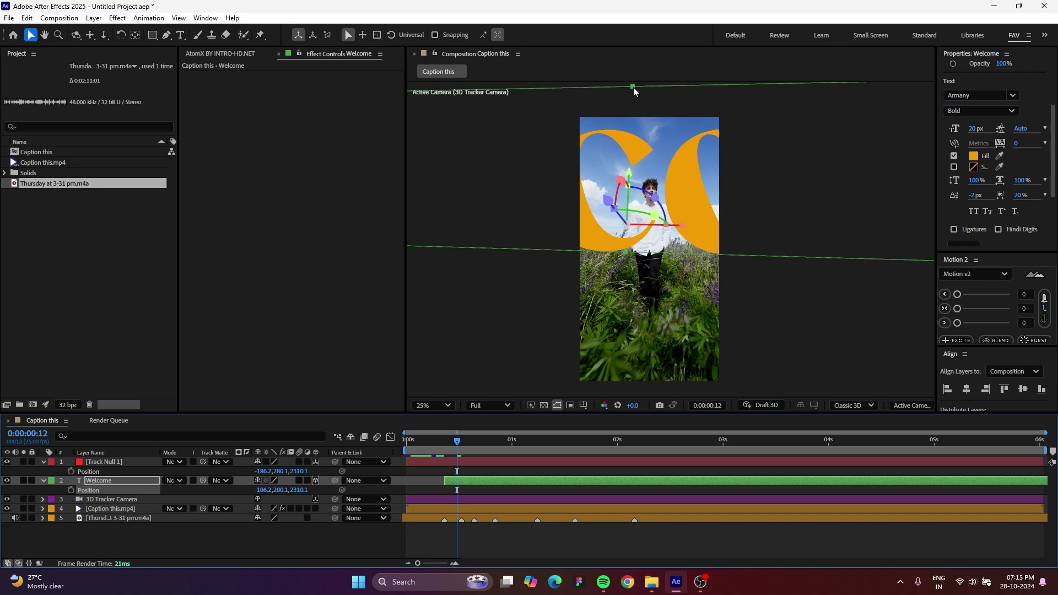
Move the Welcome text in 3D space to about -142.0, -980.6, 2419.6, at the man's hair, and preview the motion.
mouse_move(633, 87)
mouse_down()
mouse_move(616, 210)
mouse_move(629, 102)
mouse_up()
scroll(667, 186, up, 2)
key(h)
drag(682, 186, 693, 215)
key(v)
click(440, 445)
drag(440, 445, 461, 441)
key(space)
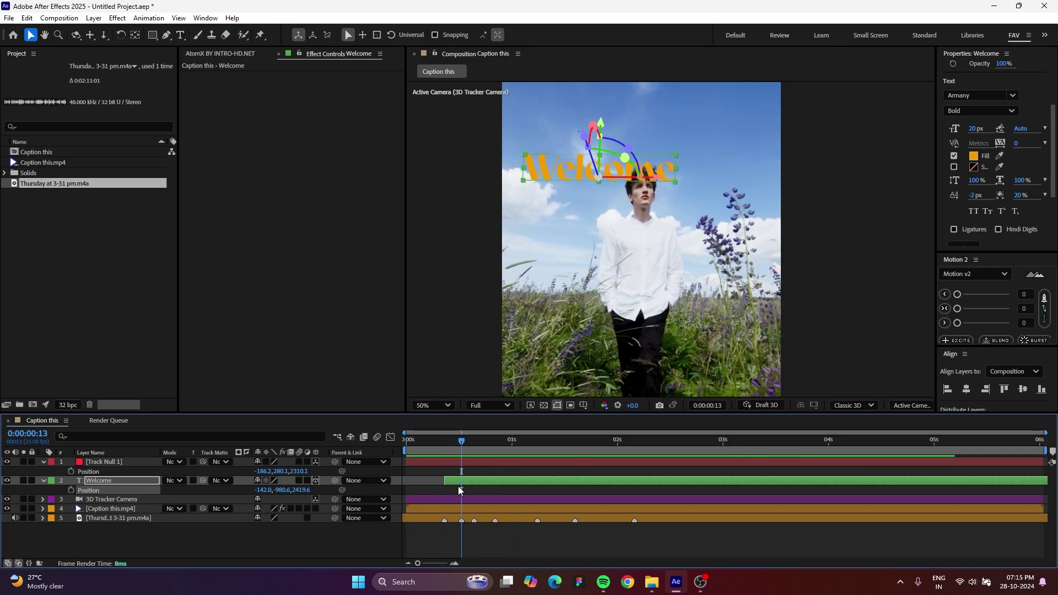
Delete the used track null and, at 0:00:00:23, create another from a tracker point in the grass beside the man's legs.
click(458, 459)
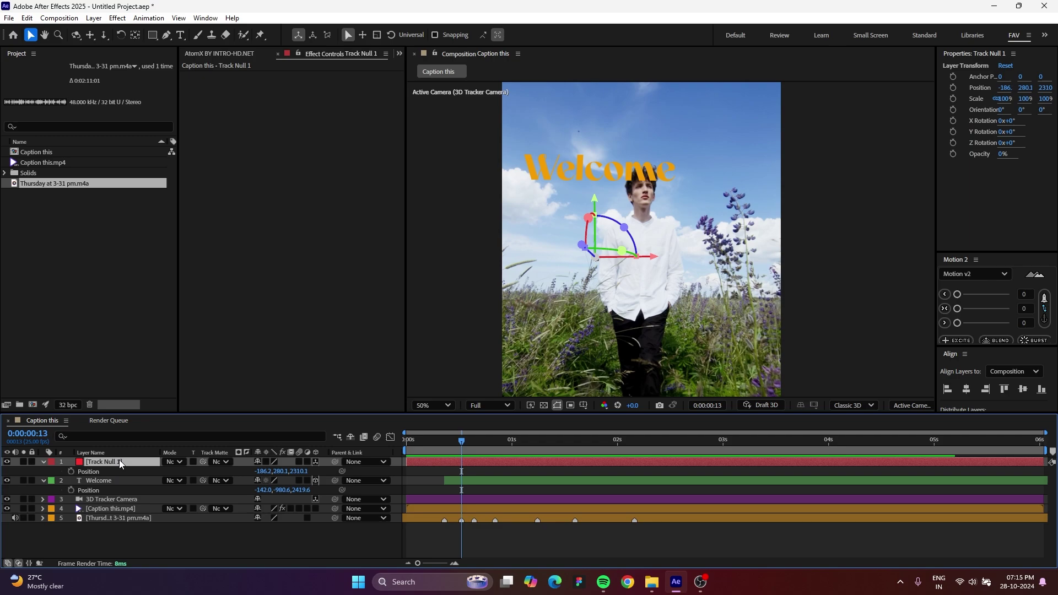
key(Delete)
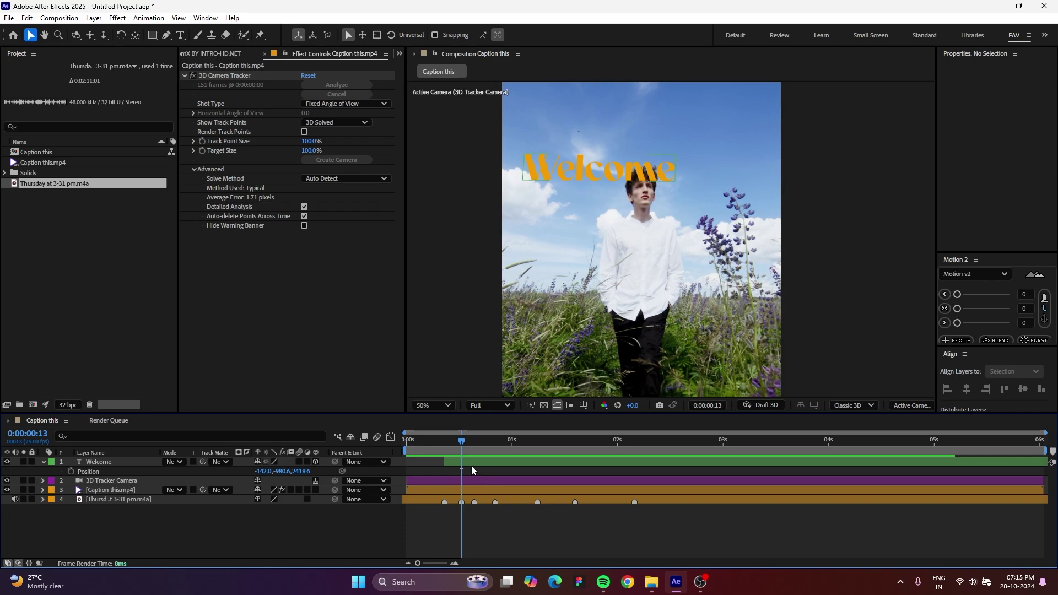
click(115, 490)
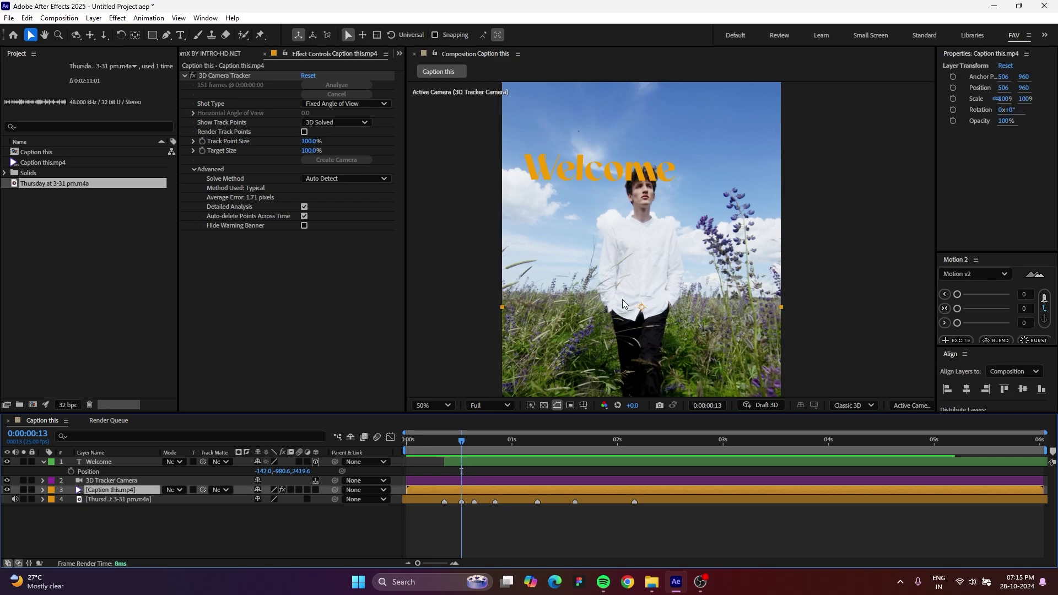
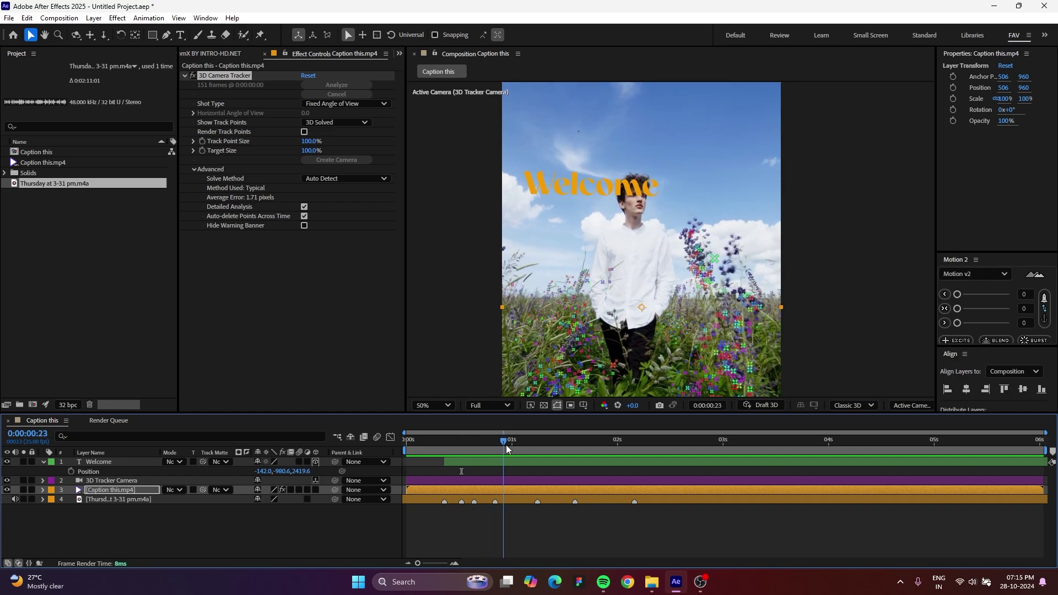
right_click(559, 362)
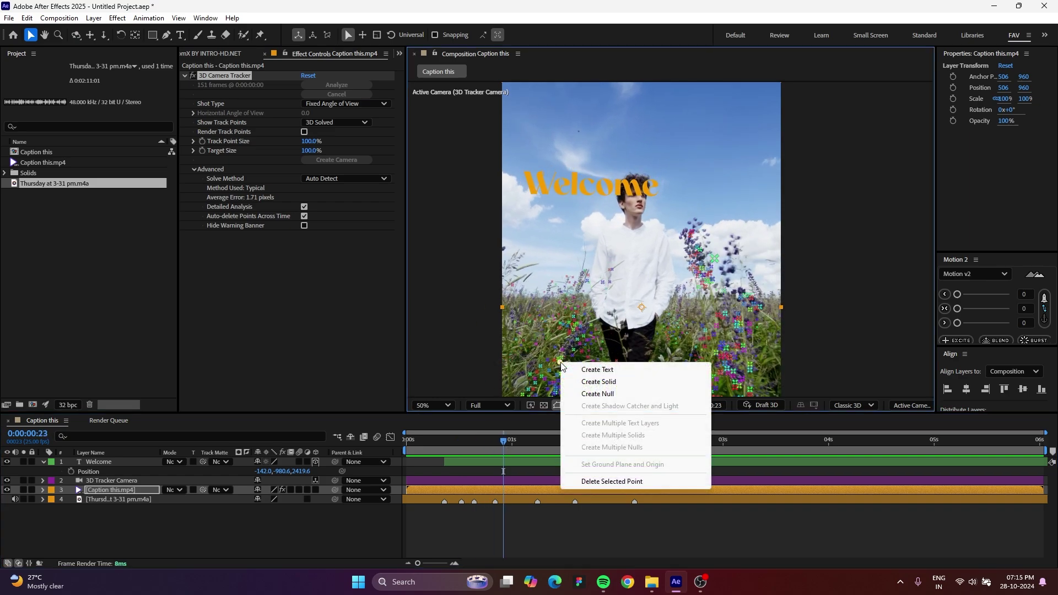
click(592, 393)
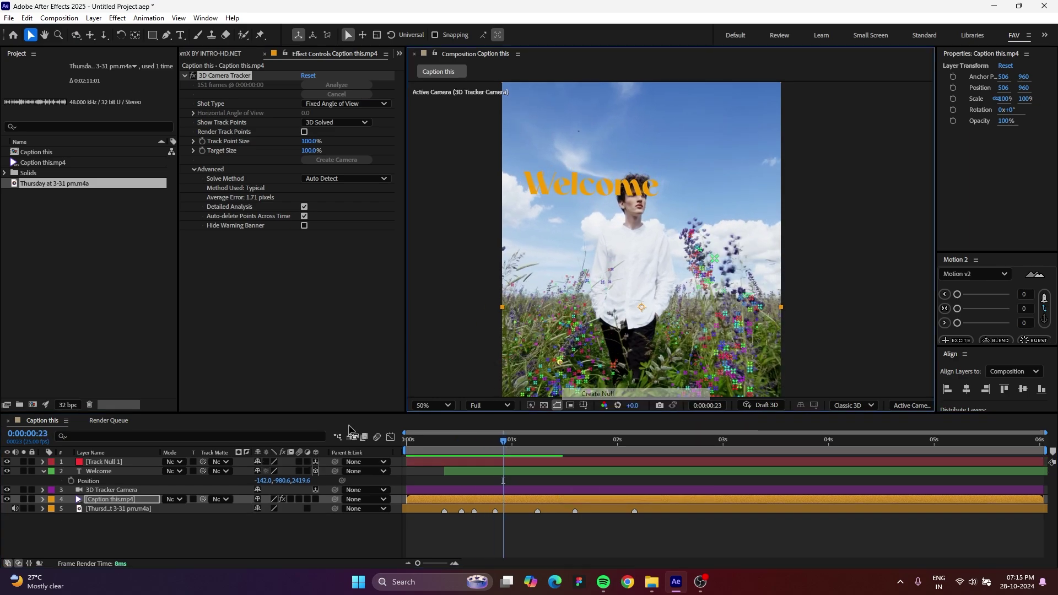
Duplicate the Welcome text layer.
click(108, 461)
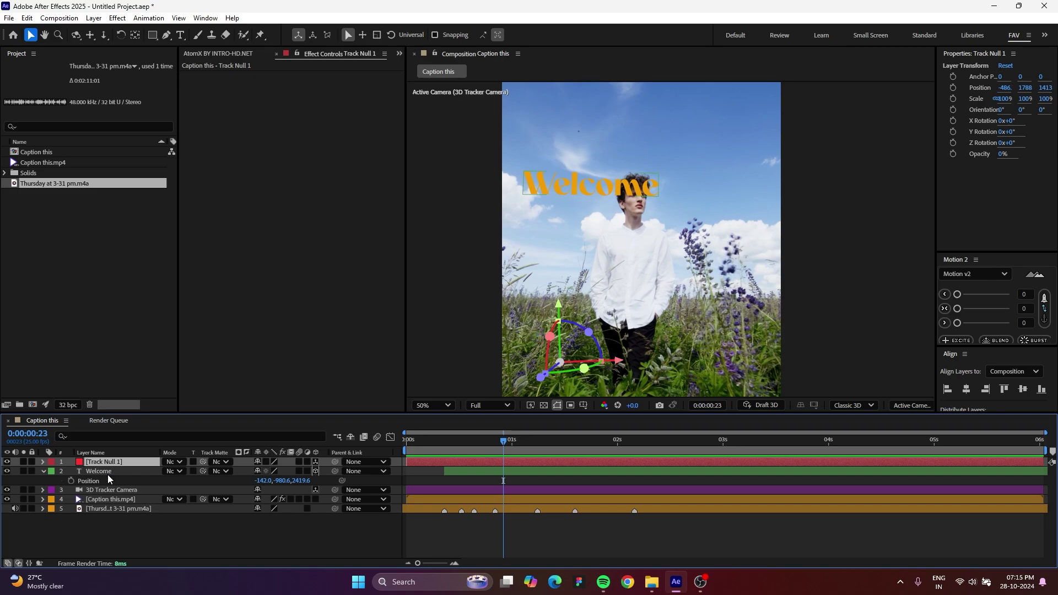
click(110, 472)
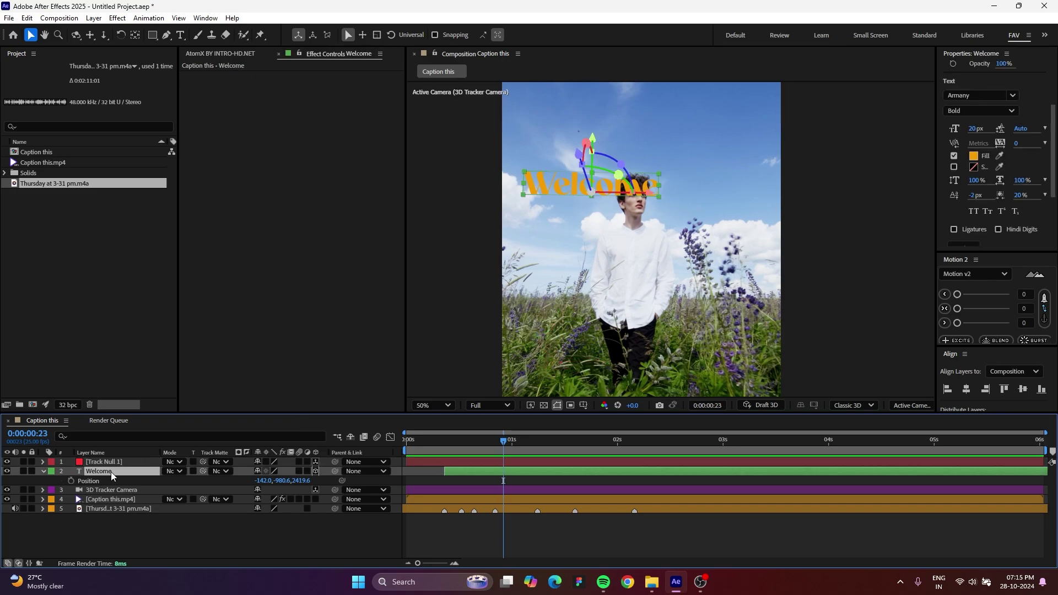
key(ctrl+d)
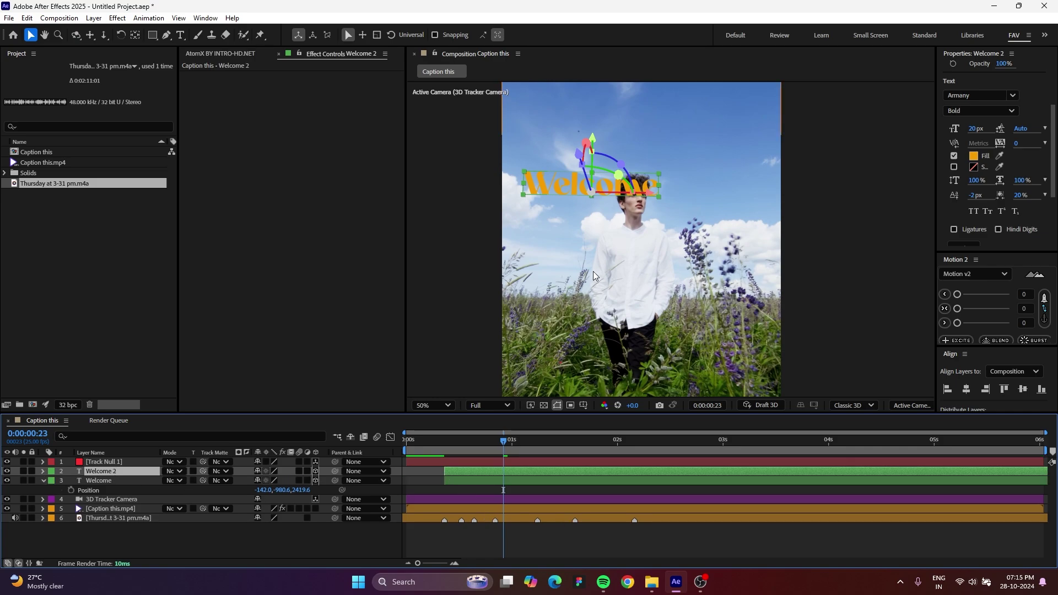
Paste the new null's Position onto the duplicated Welcome layer and delete the null.
click(111, 463)
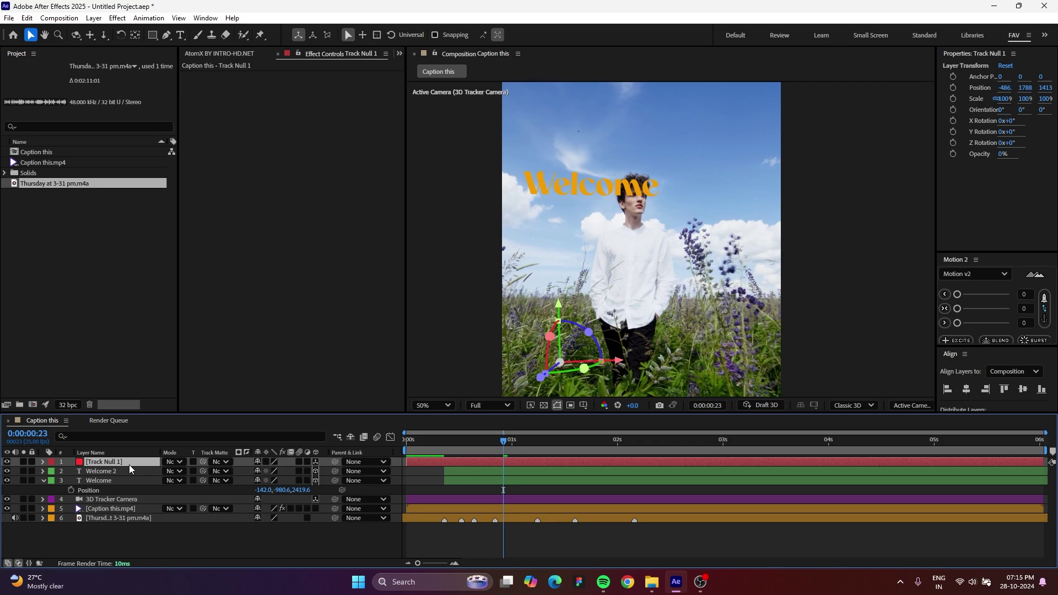
key(p)
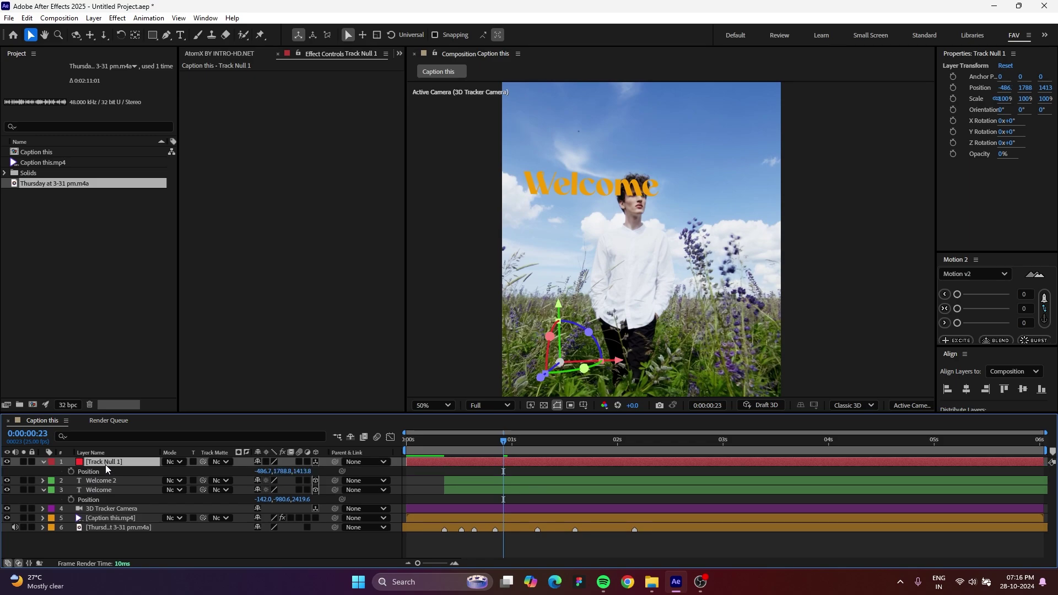
click(95, 471)
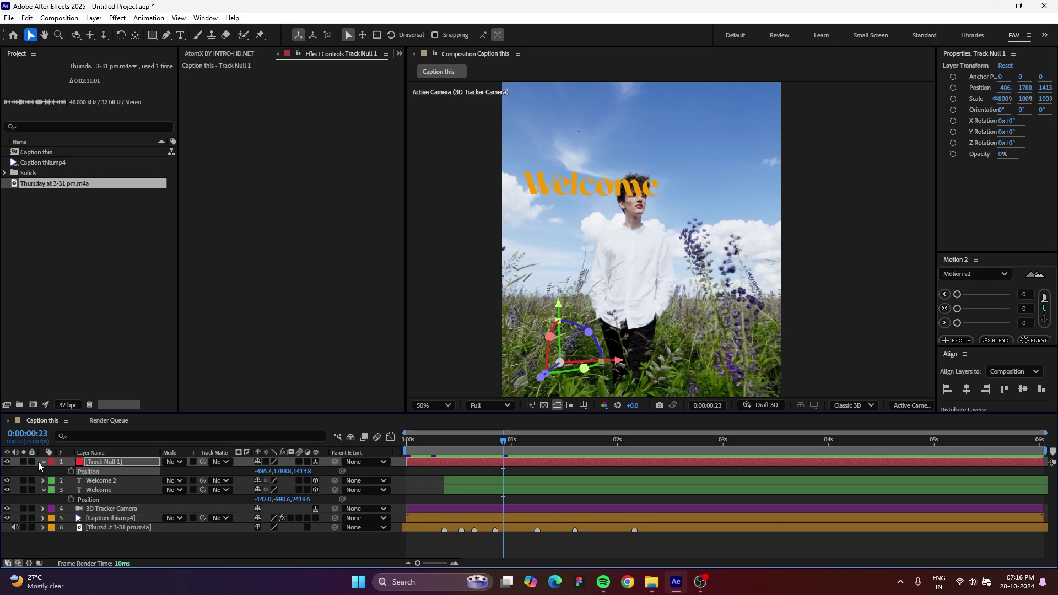
click(40, 462)
click(98, 472)
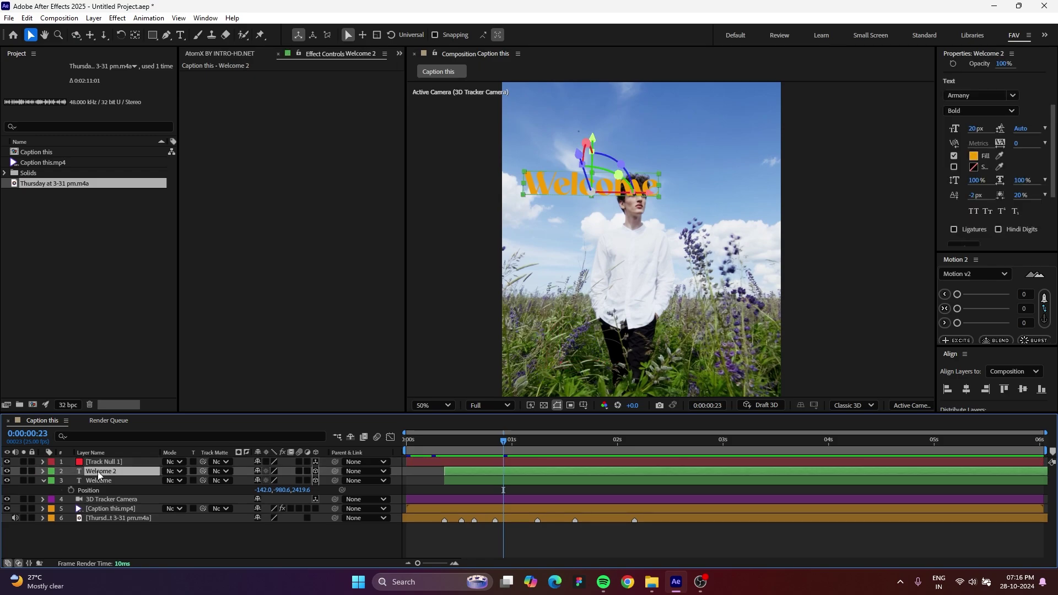
key(ctrl+z)
click(118, 461)
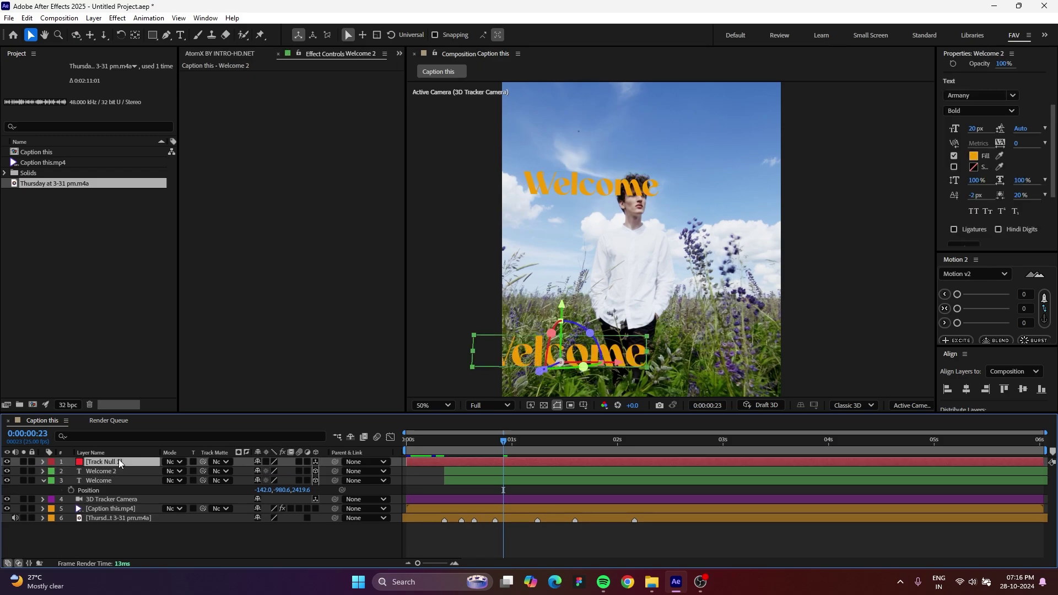
key(Delete)
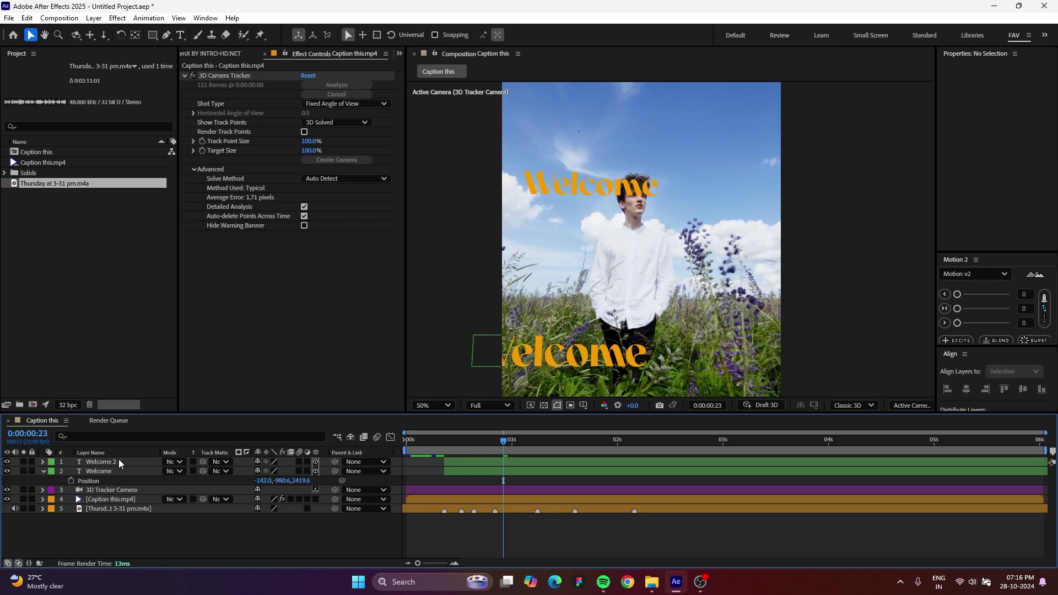
Replace the duplicated caption's text with "back" and trim its layer start to the second audio marker at 0:00:00:13.
click(508, 461)
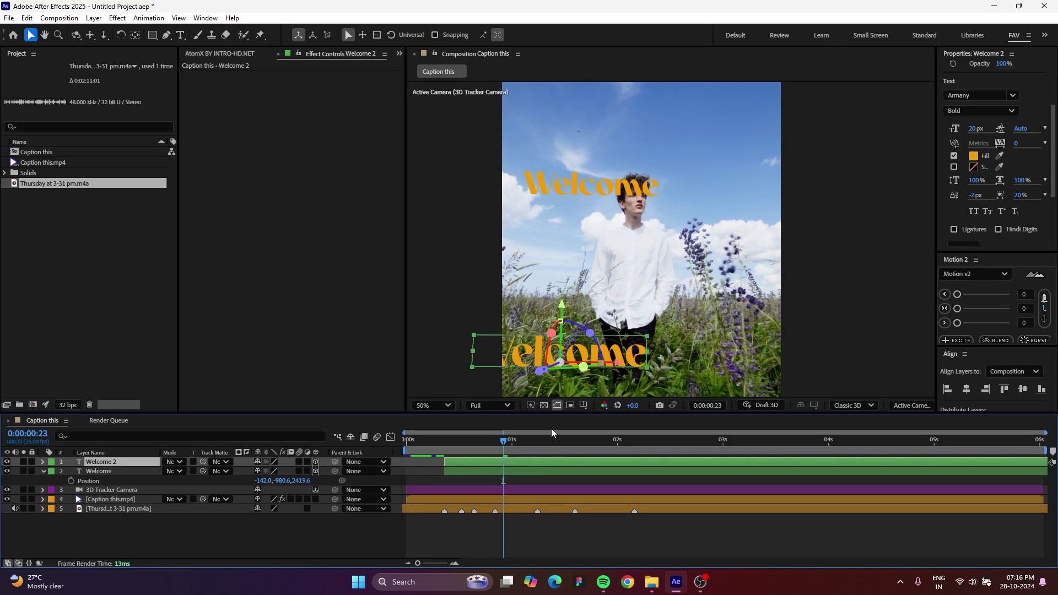
drag(456, 439, 462, 439)
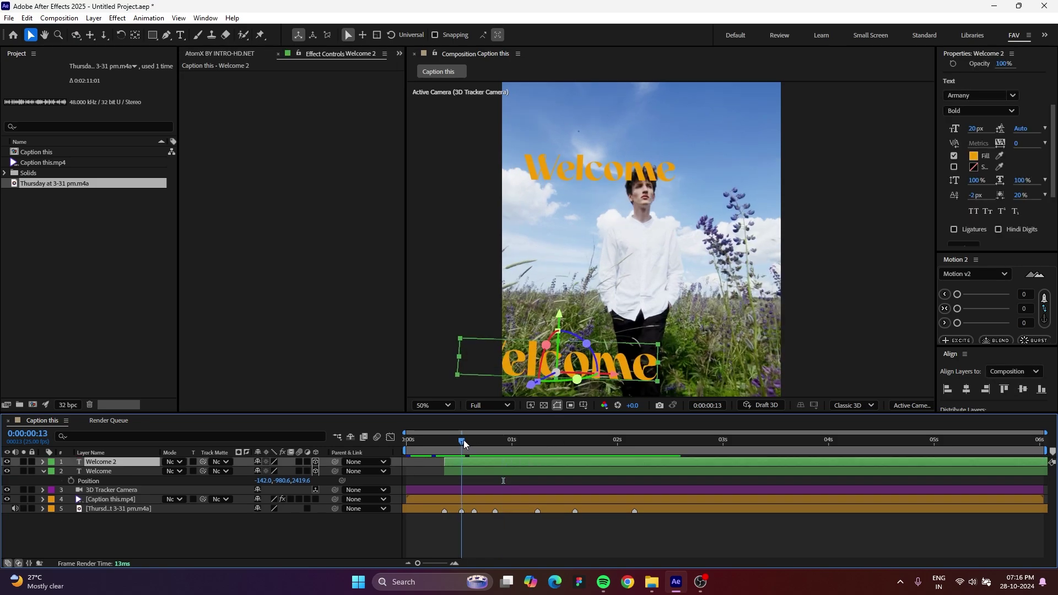
double_click(608, 357)
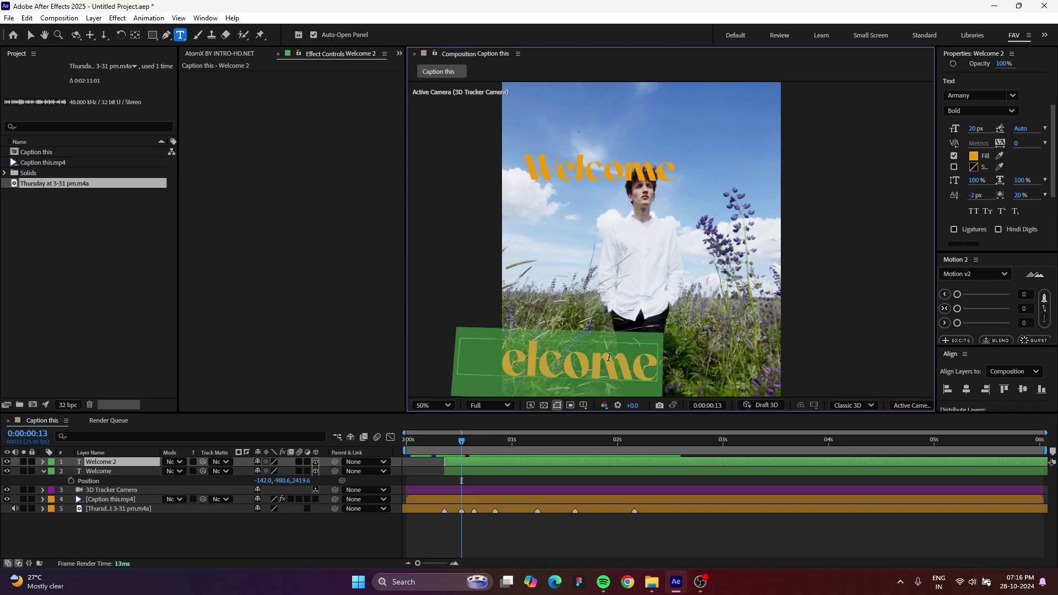
text(back)
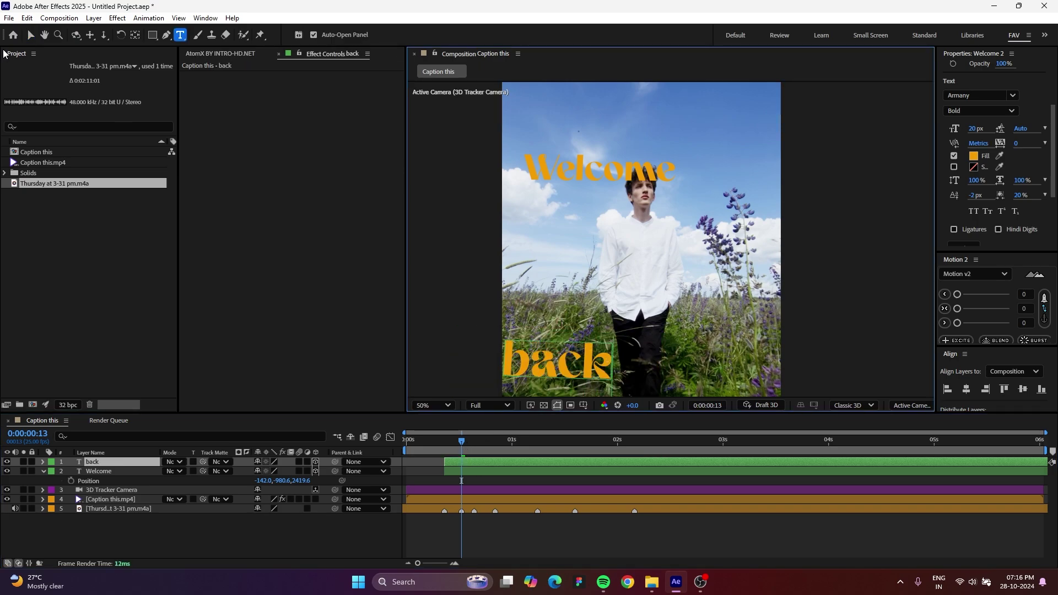
click(32, 36)
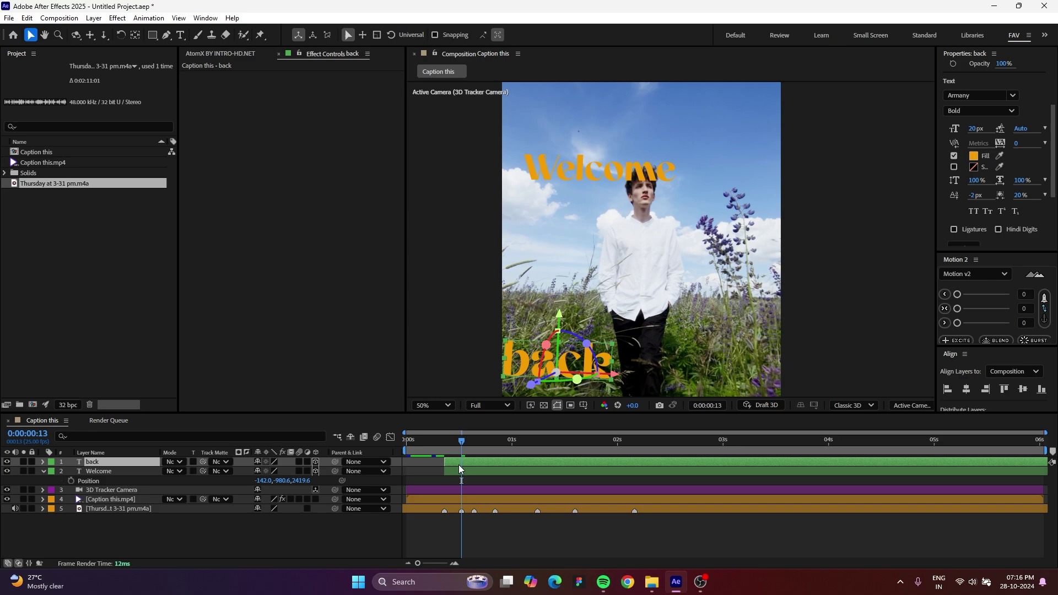
drag(458, 464, 472, 465)
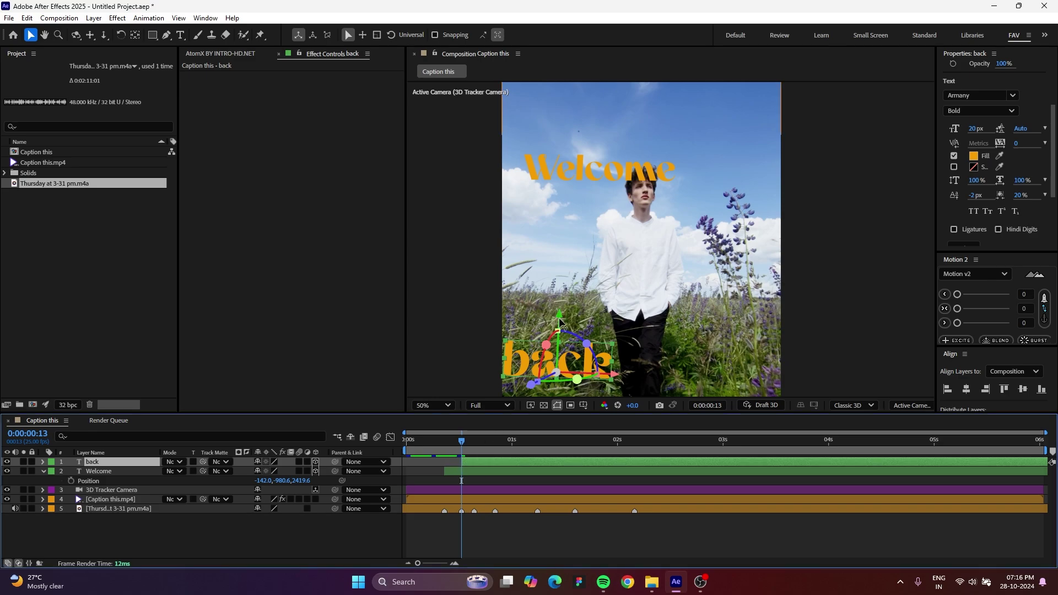
Raise the "back" text out of the grass to just below "Welcome" and preview the captions.
drag(559, 318, 567, 173)
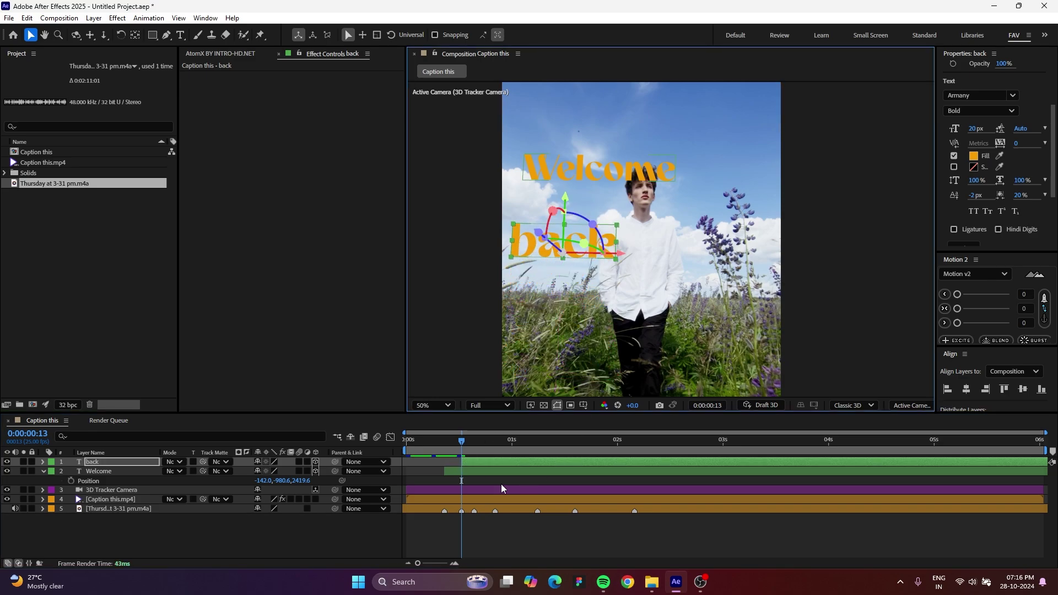
click(432, 442)
key(space)
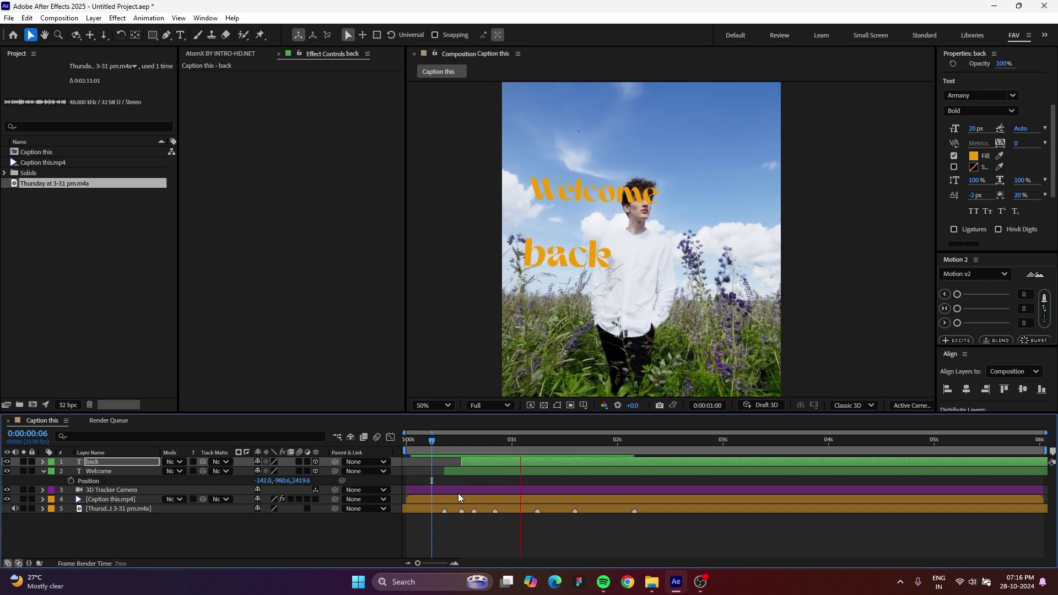
At 0:00:00:15, bring the "back" text closer to the camera, reposition it directly beneath "Welcome", and preview from 0:00:00:07.
drag(457, 444, 469, 448)
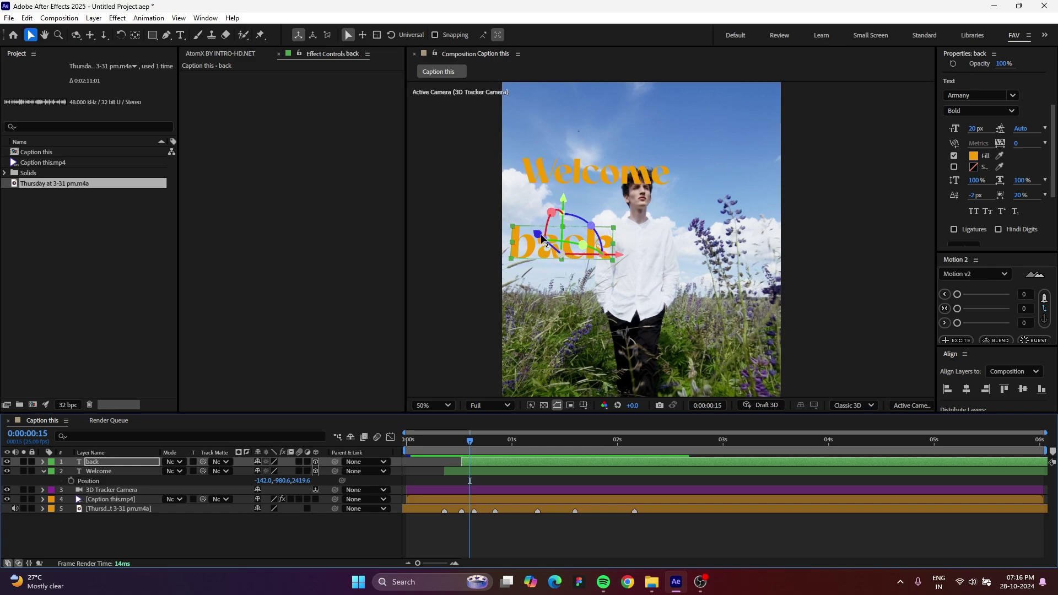
drag(543, 236, 485, 204)
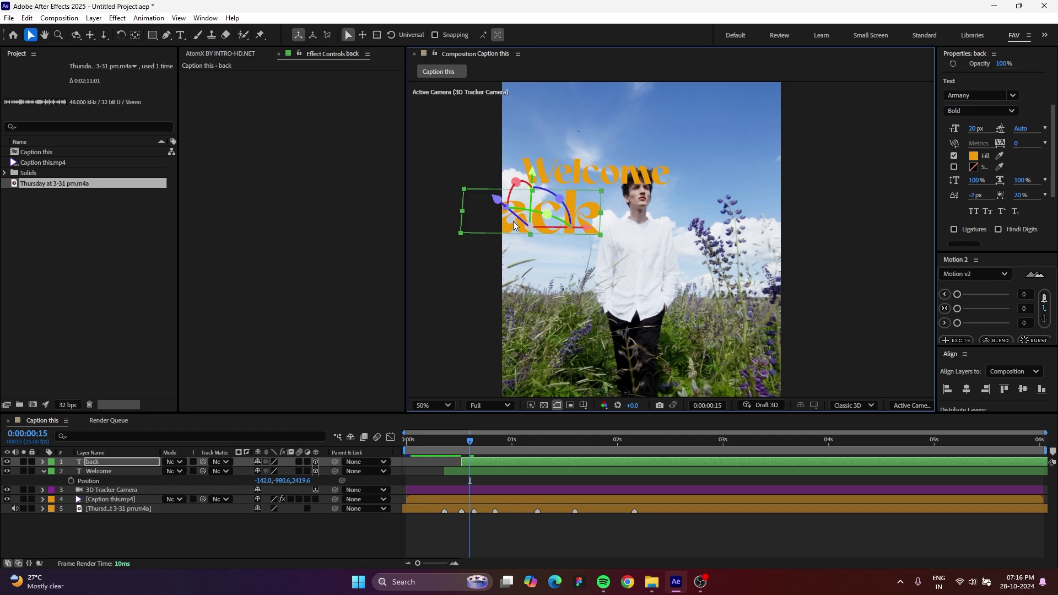
drag(514, 220, 518, 222)
key(ctrl+z)
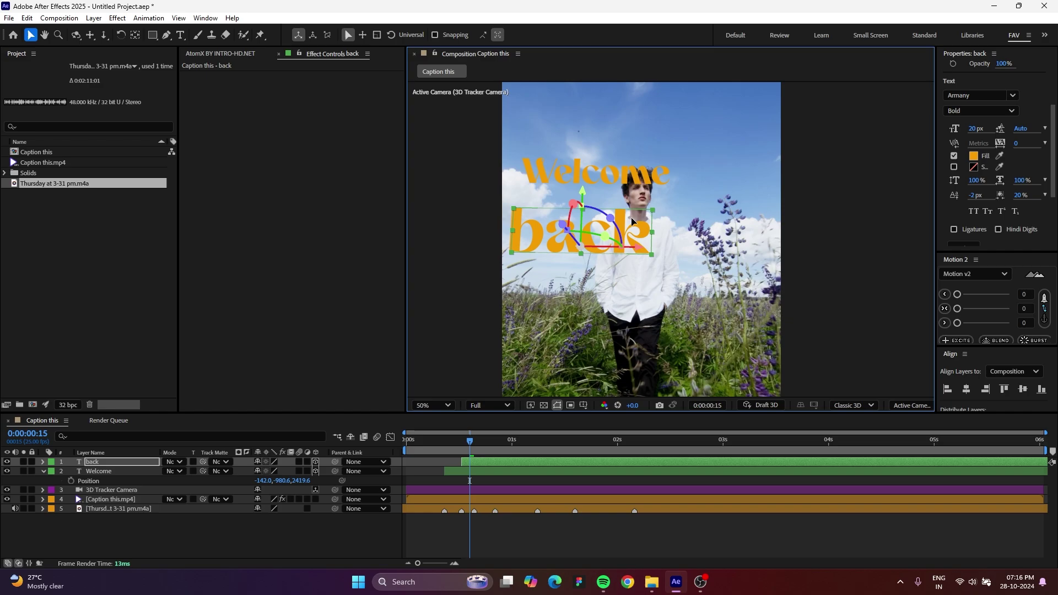
click(435, 444)
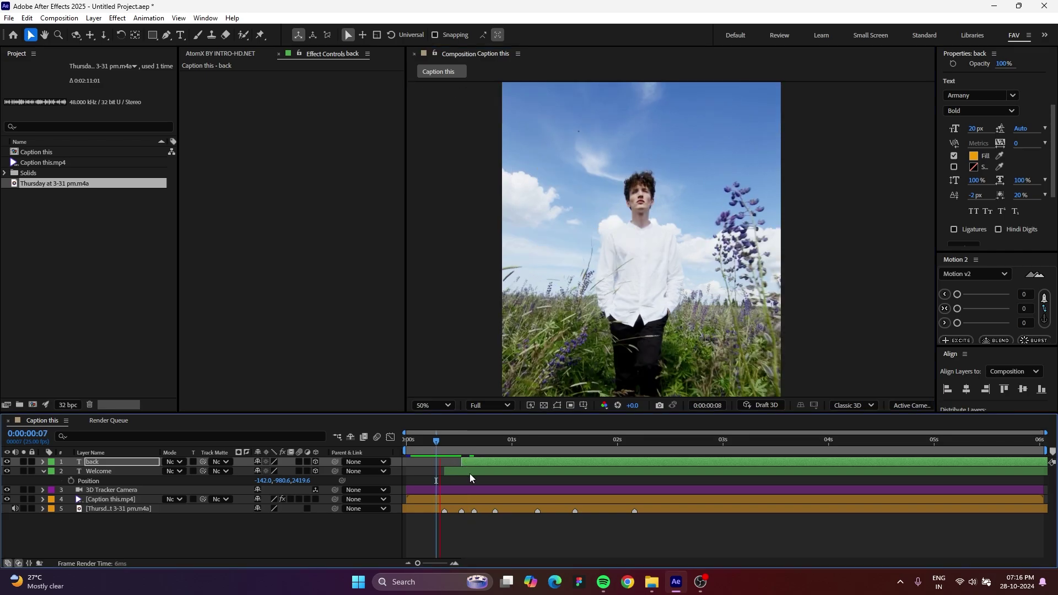
Replay the "Welcome" and "back" captions from around 0:00:00:07 to check their timing against the voice.
key(space)
click(447, 444)
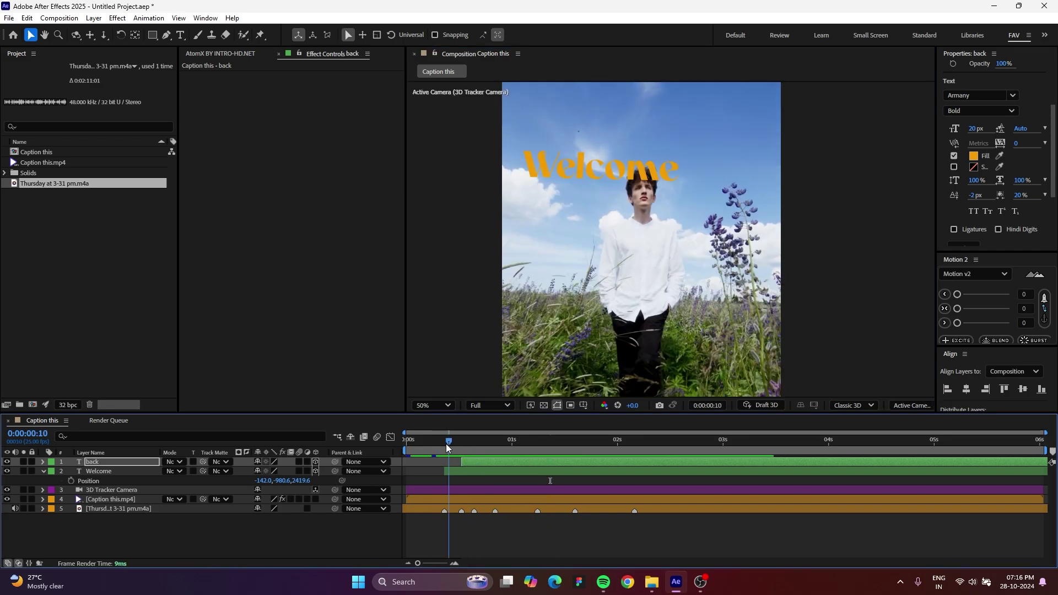
click(441, 446)
key(space)
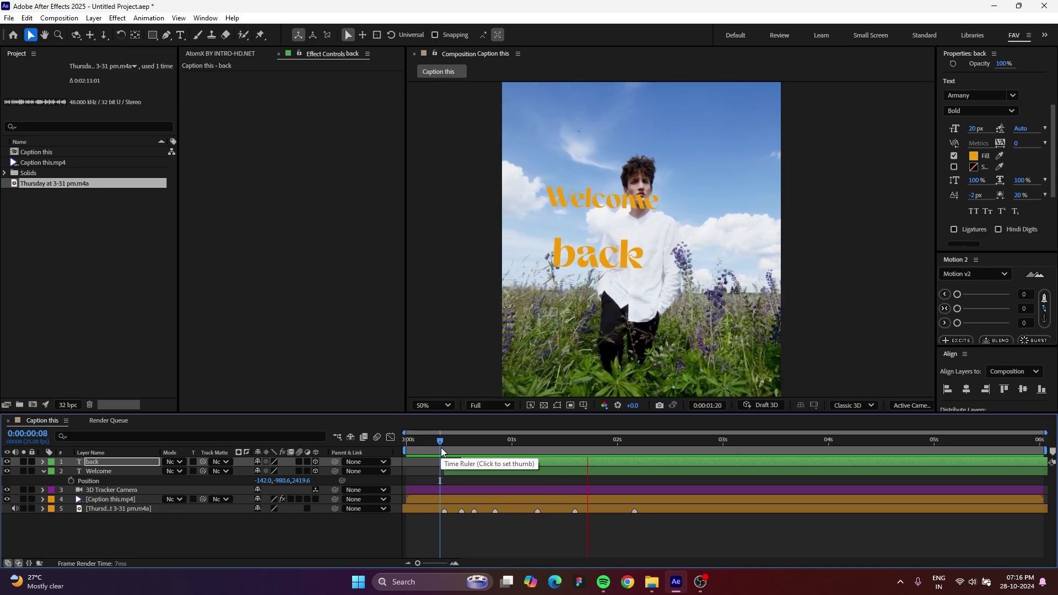
click(437, 445)
key(space)
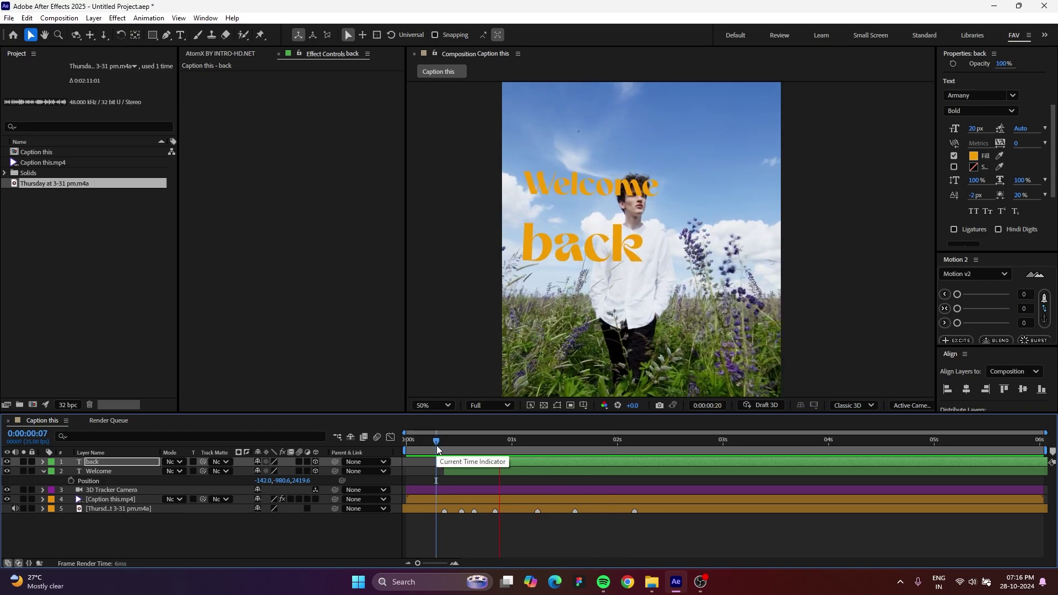
Duplicate the "back" layer and trim the copy's start to the third audio marker at 0:00:00:16.
drag(437, 446, 472, 456)
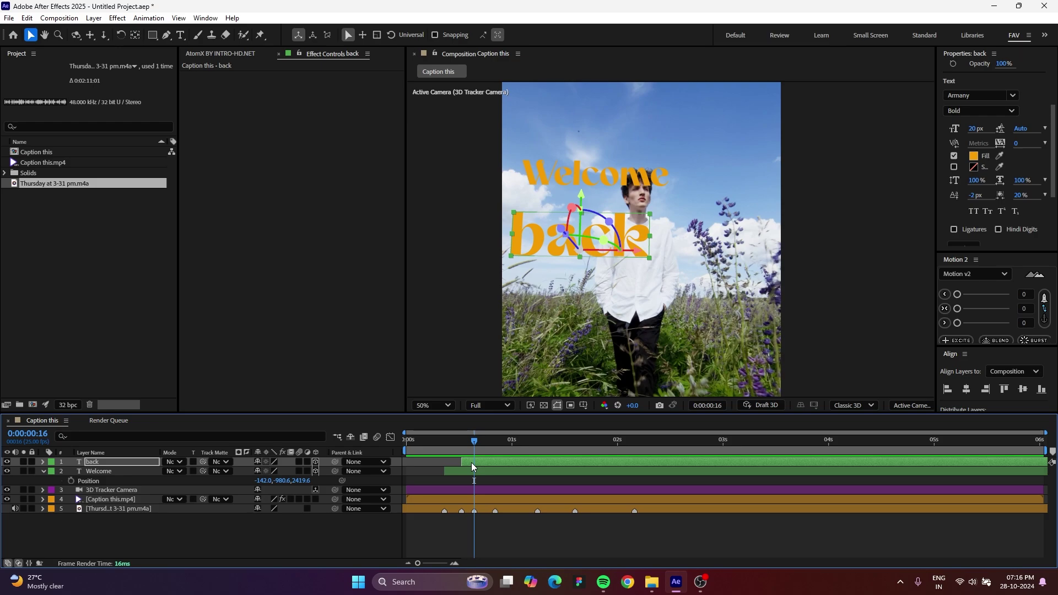
click(471, 461)
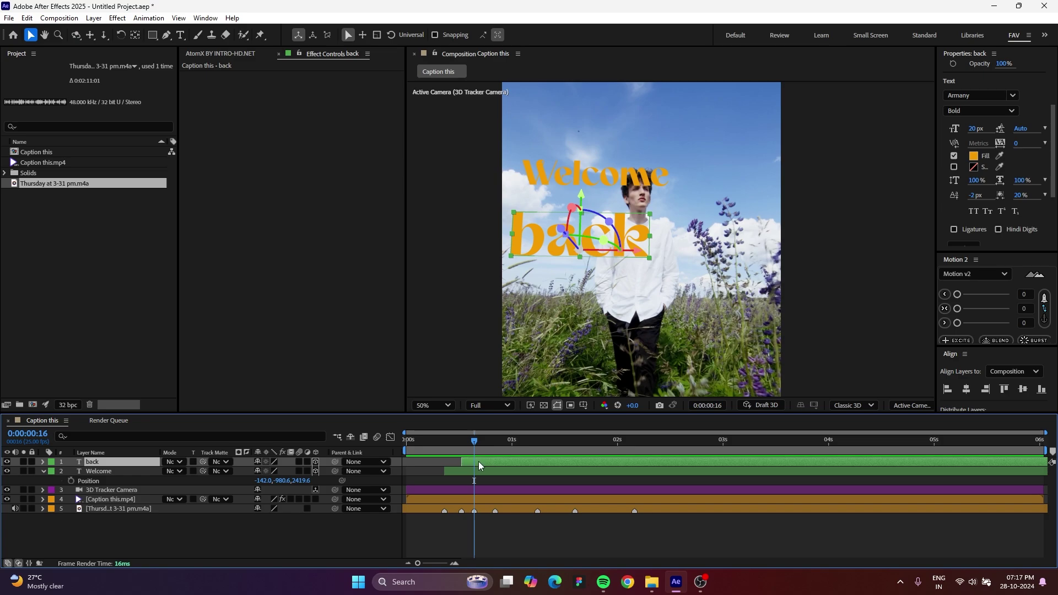
key(ctrl+d)
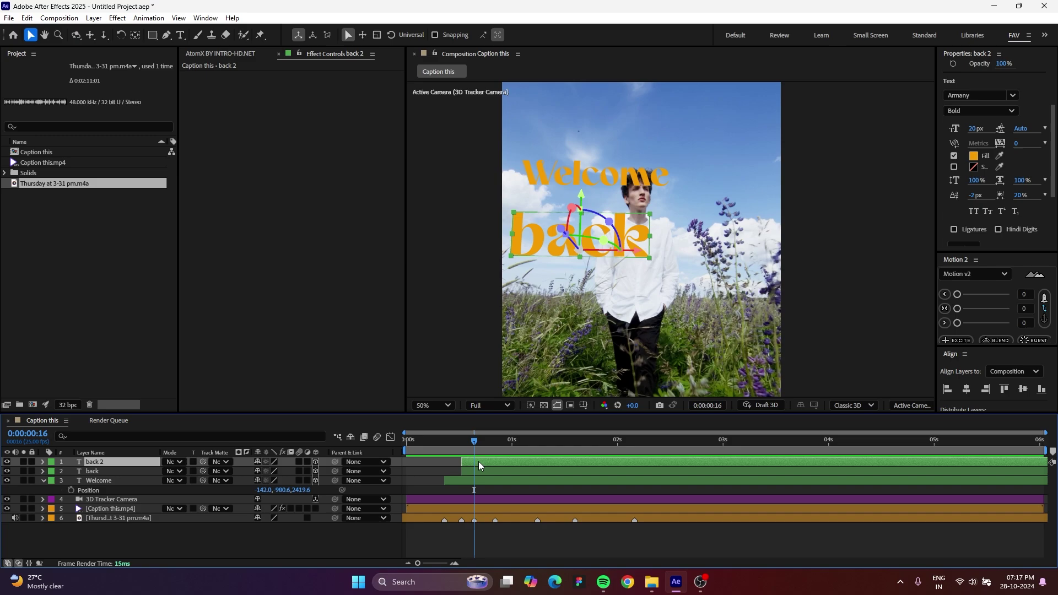
drag(478, 463, 493, 464)
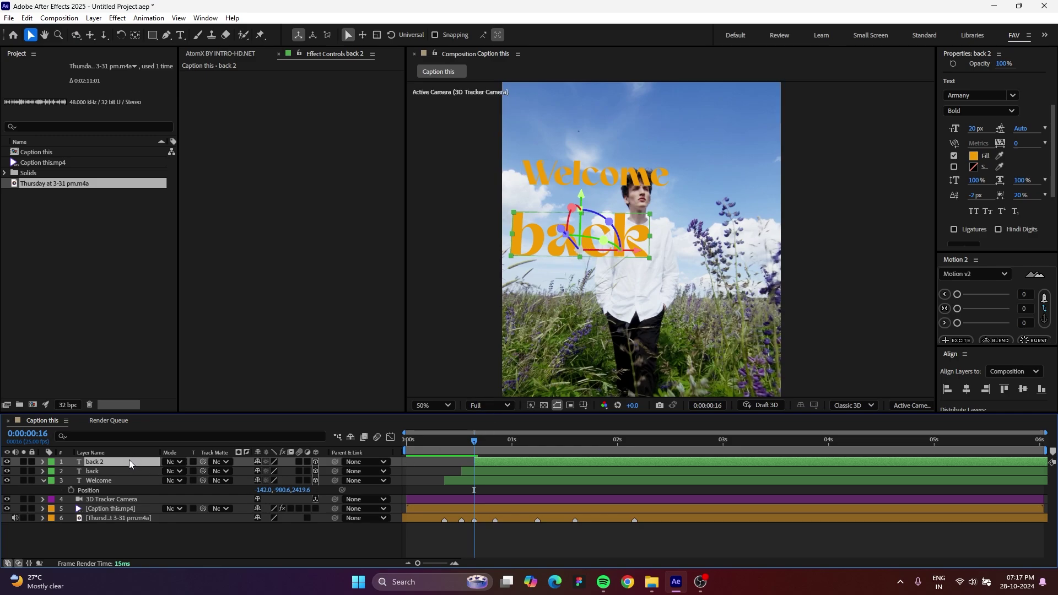
Bring the duplicated "back" caption closer to the camera and place it below and to the right of the original.
key(p)
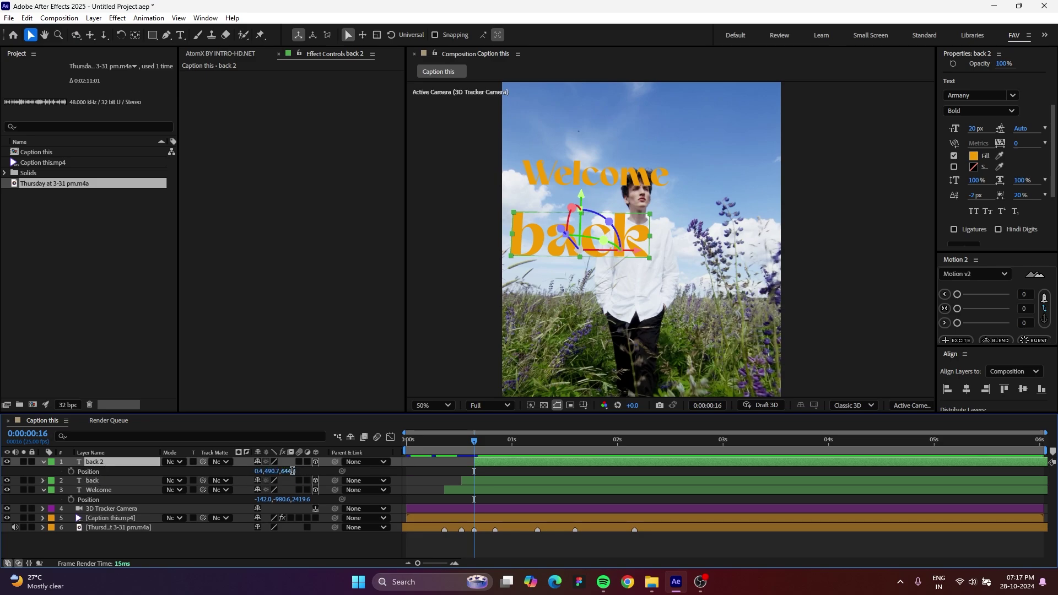
click(325, 471)
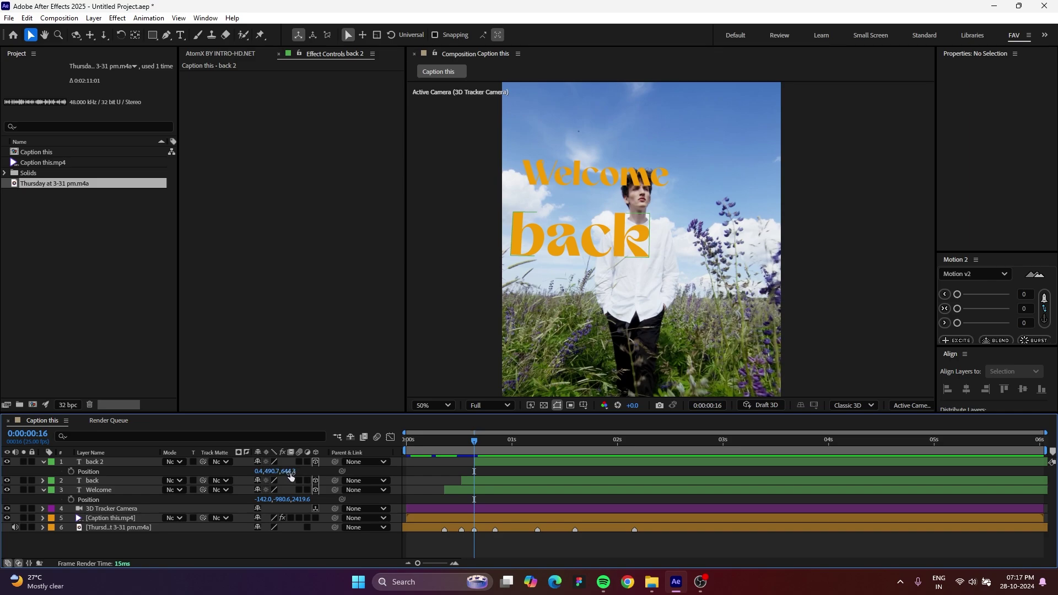
drag(292, 473, 121, 466)
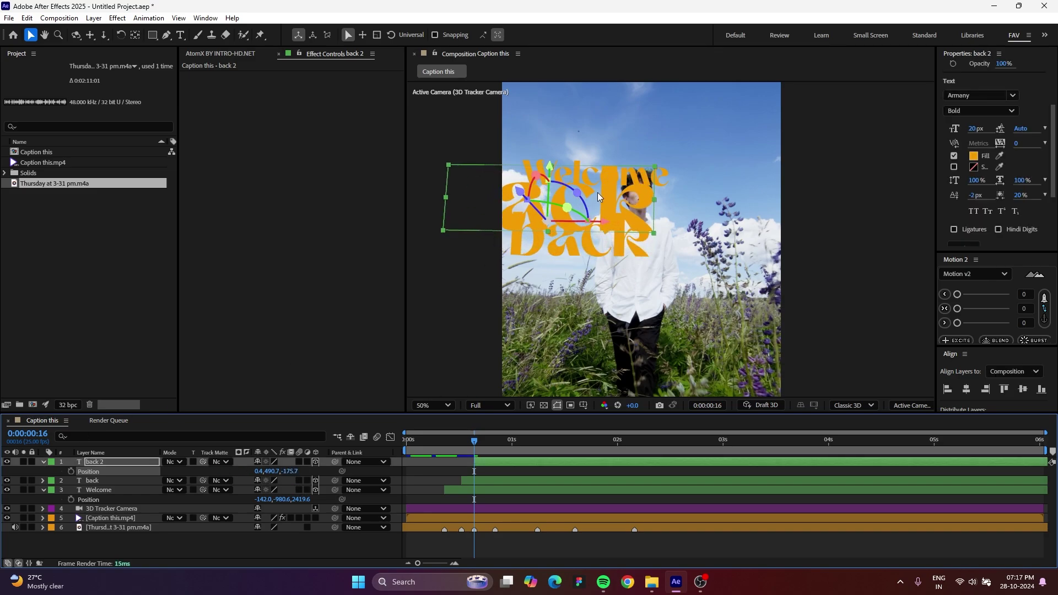
drag(597, 193, 729, 276)
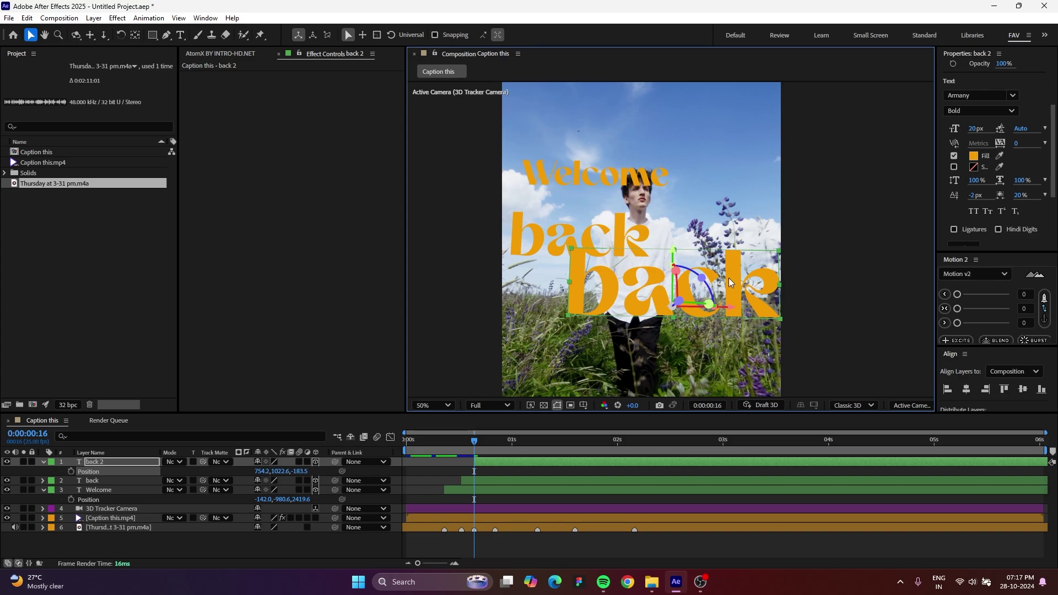
Replace the duplicated caption's text with "to" and shift it right, beside the man's torso, to X about 974.
double_click(729, 278)
text(to)
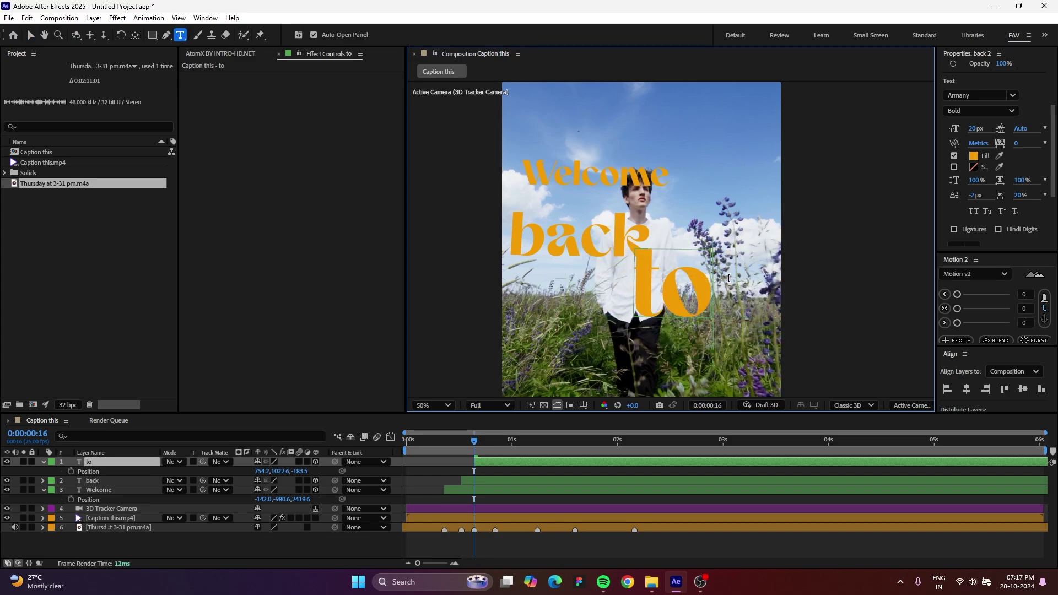
key(Escape)
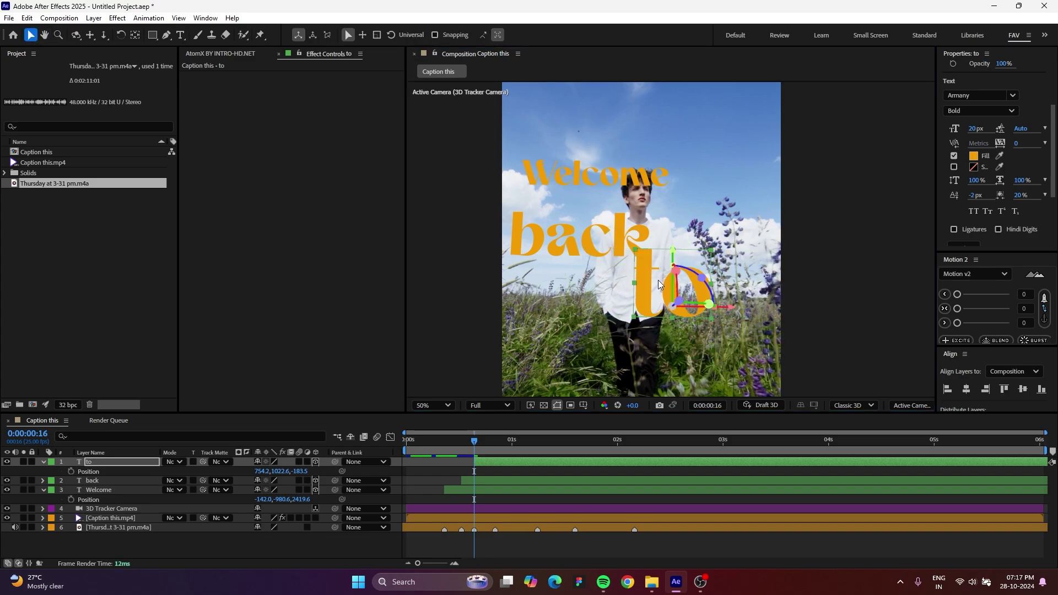
drag(657, 280, 696, 282)
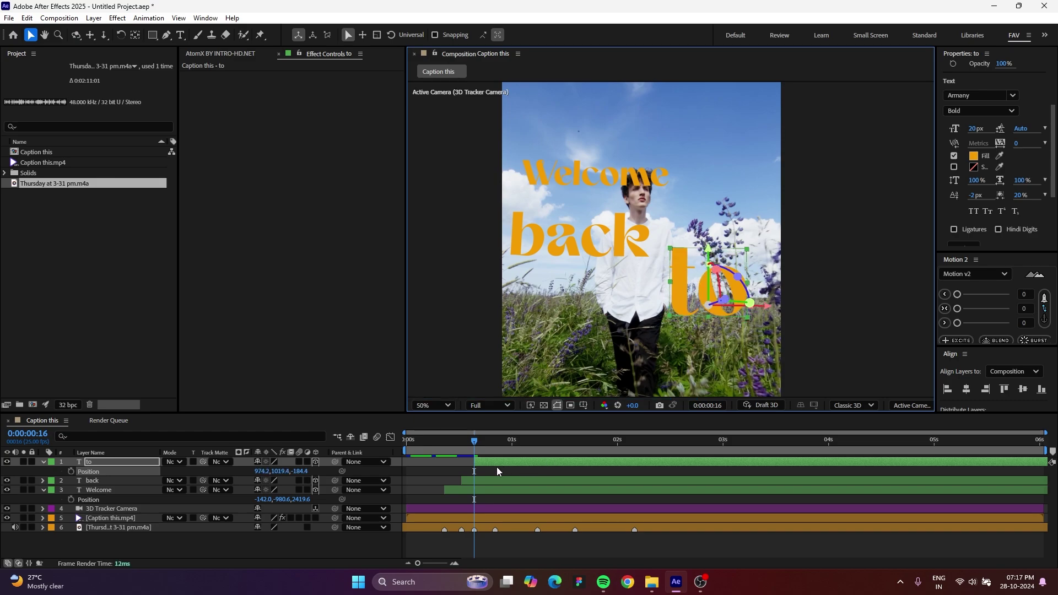
Preview the captions, then at 0:00:01:00 bring "to" closer to the camera at Z -724.4 and replay.
click(432, 445)
key(space)
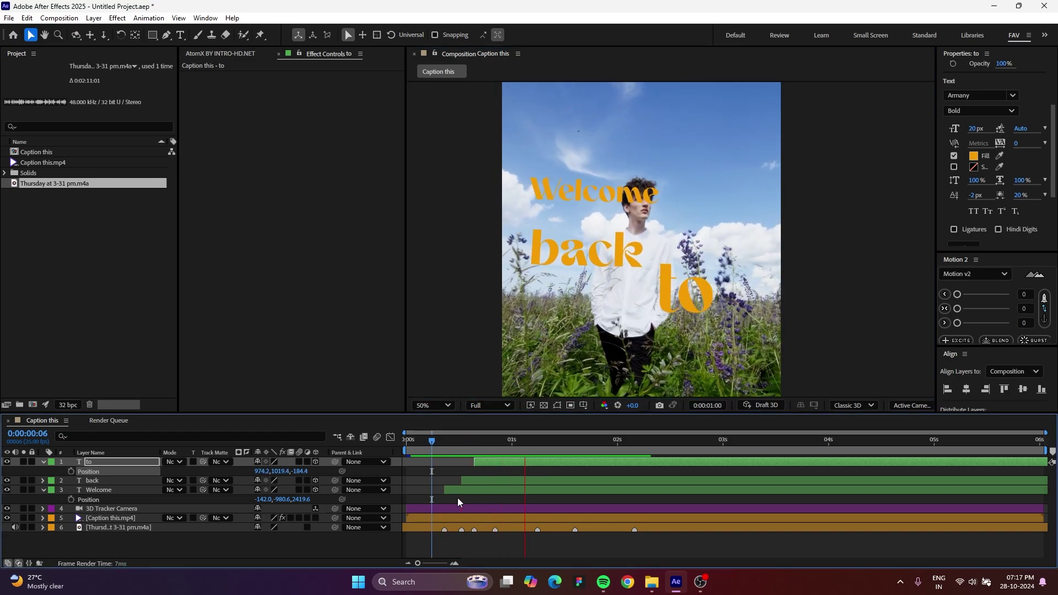
click(478, 441)
drag(478, 444, 512, 444)
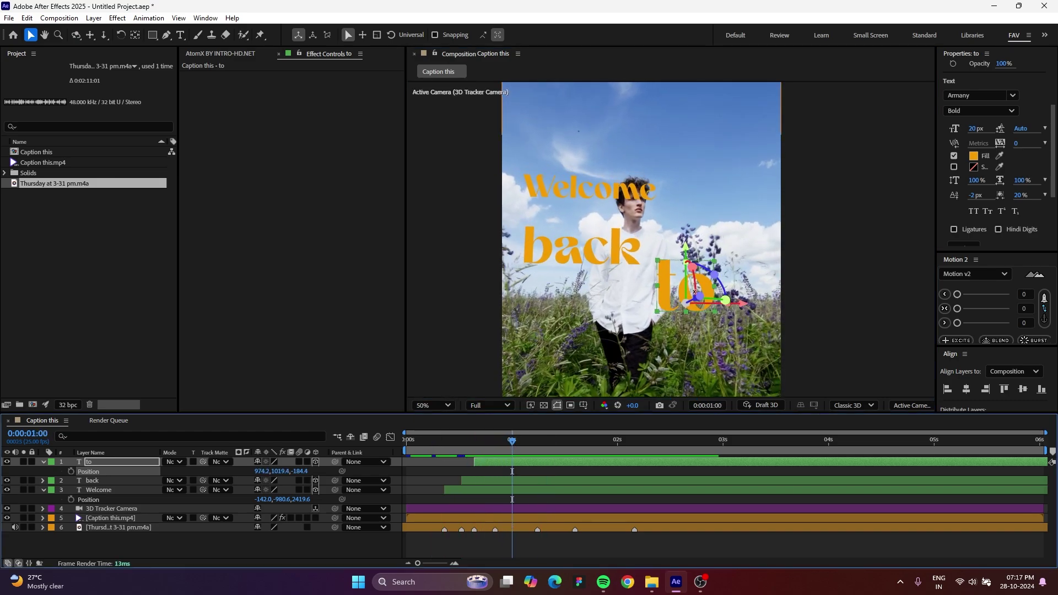
drag(308, 473, 279, 471)
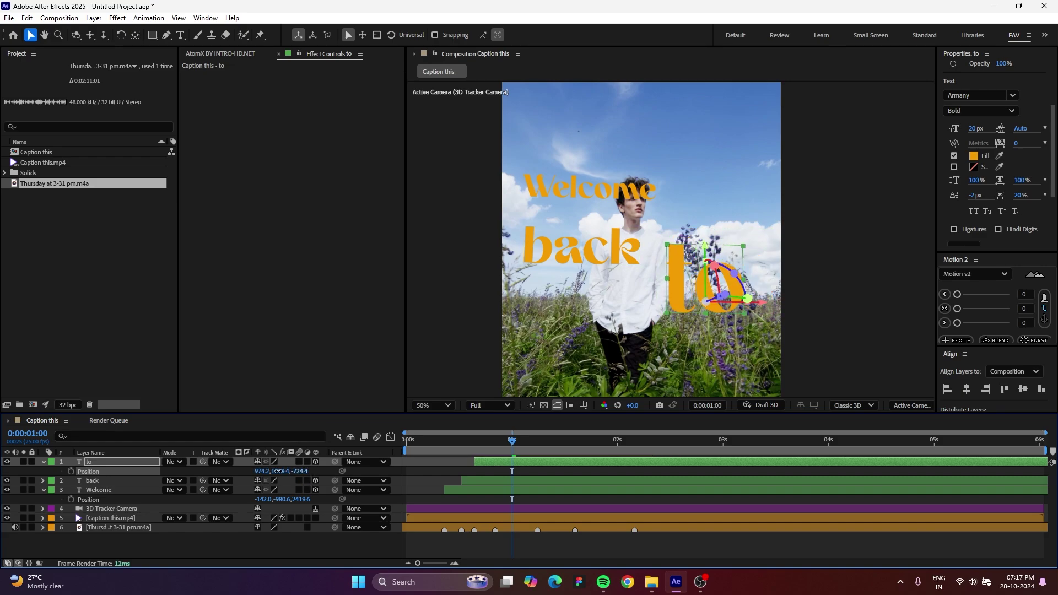
click(428, 451)
key(space)
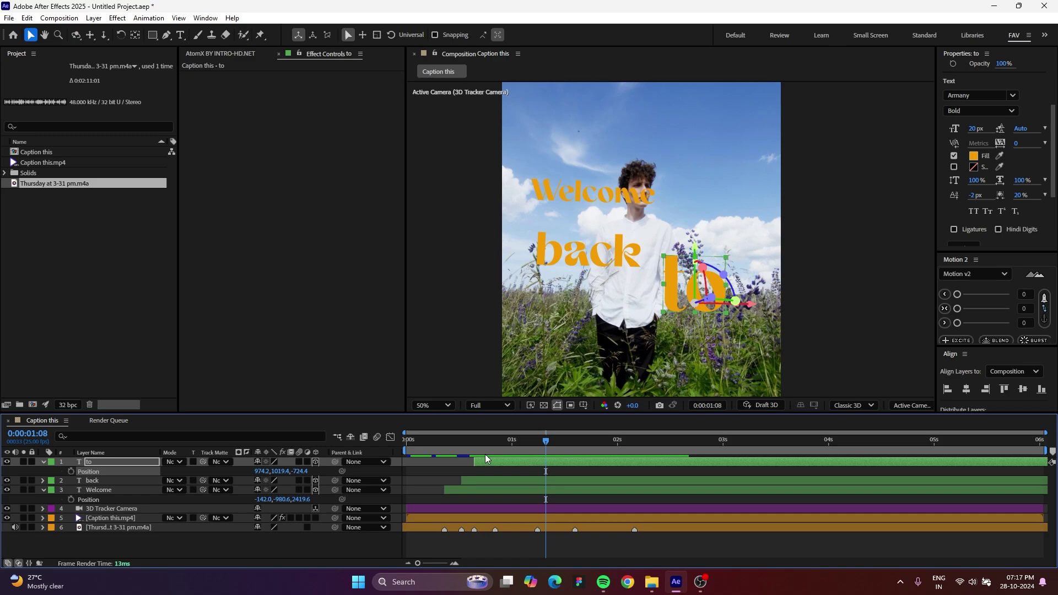
Duplicate the "to" layer and trim the copy's start to the fourth audio marker at 0:00:00:21.
click(464, 447)
click(495, 447)
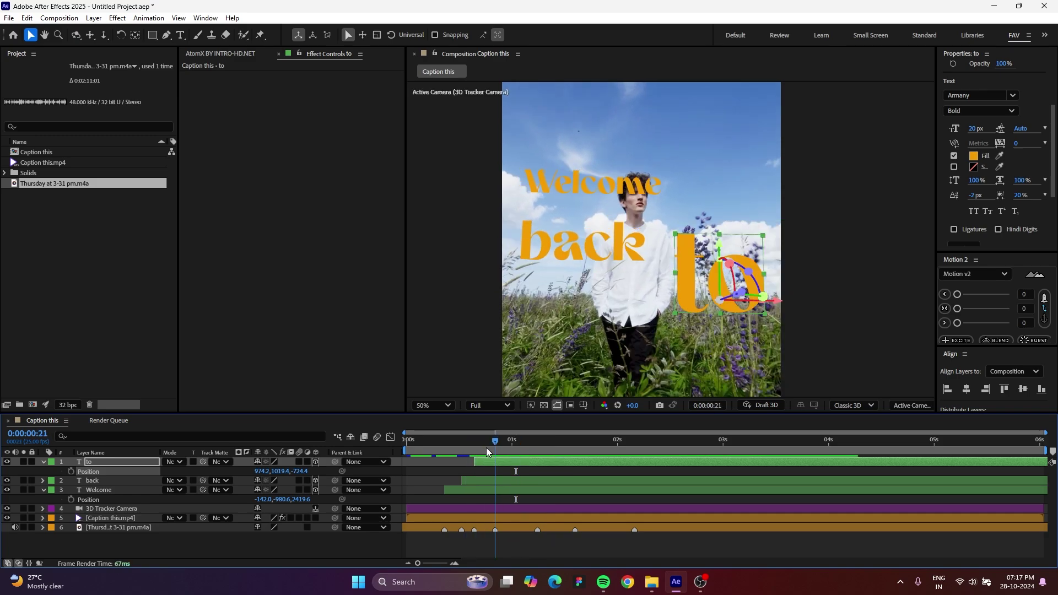
click(483, 467)
click(491, 461)
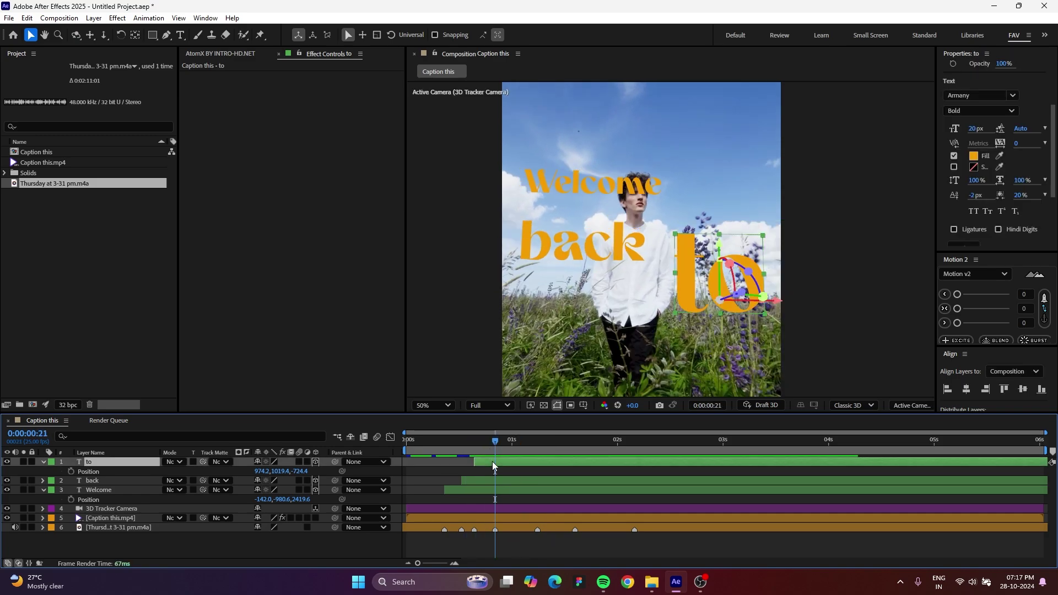
key(ctrl+d)
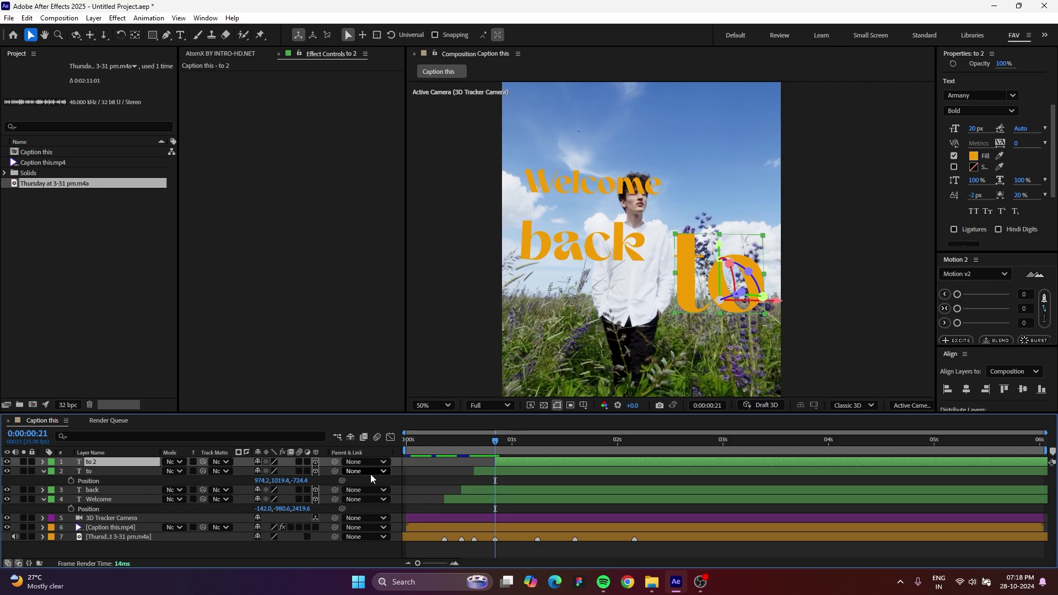
Bring the duplicated "to" much closer to the camera and move it to the frame's lower centre, Position about 480, 1193, -1560.
key(p)
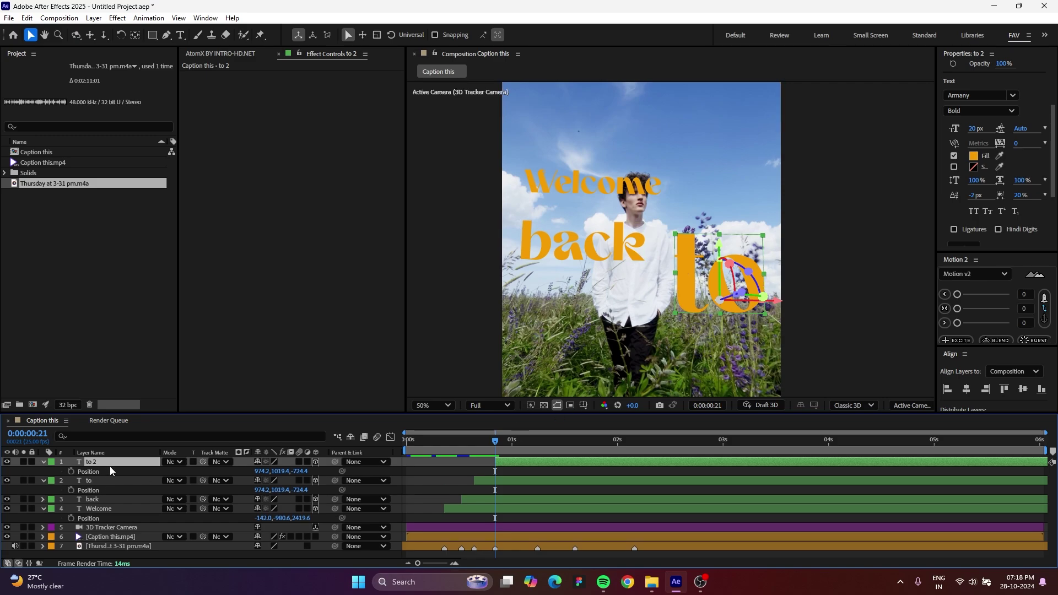
click(309, 471)
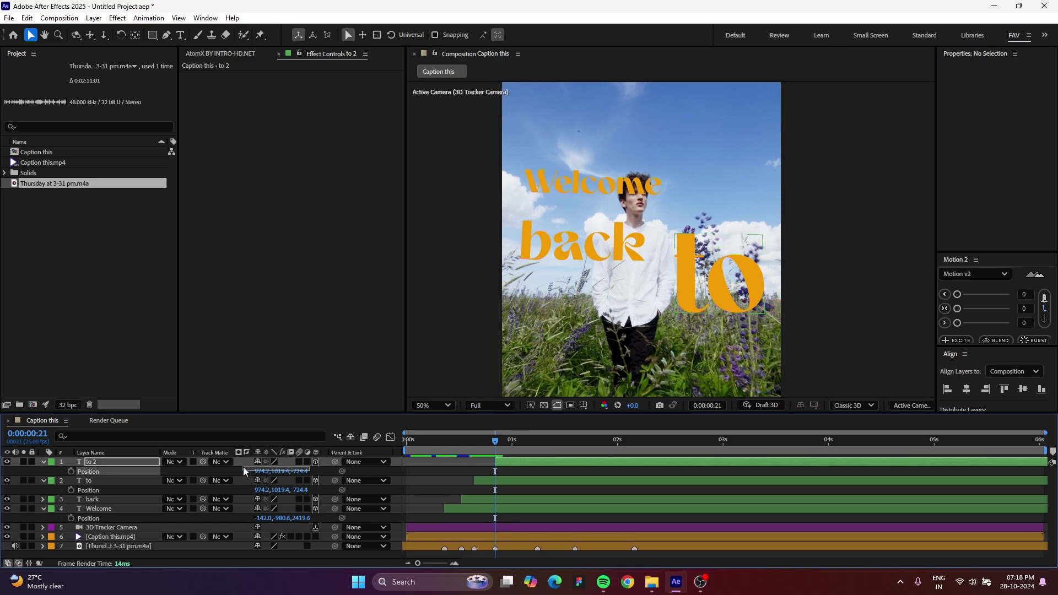
drag(302, 471, 386, 471)
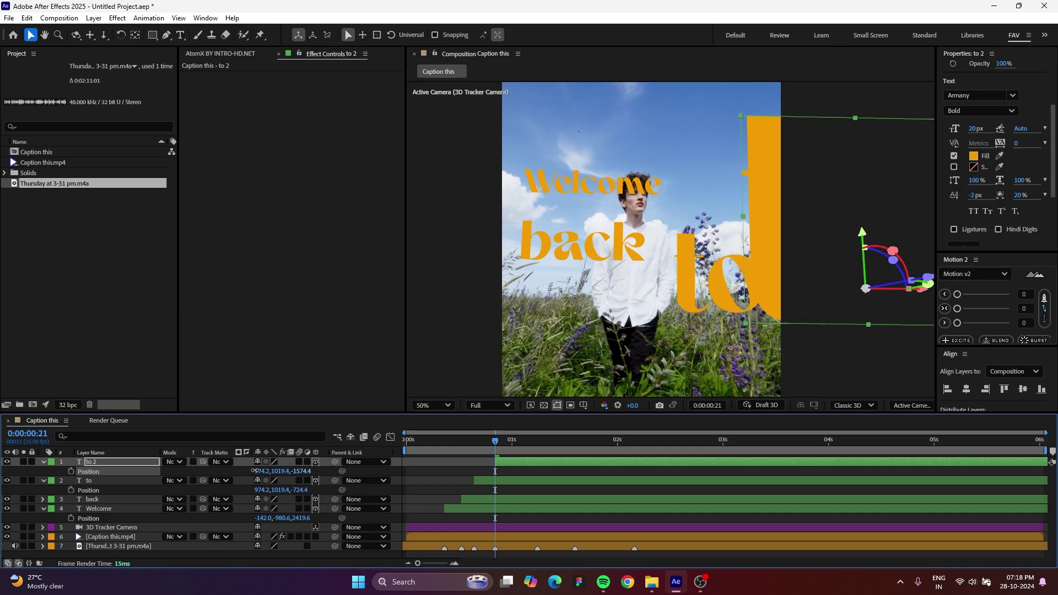
drag(720, 253, 546, 378)
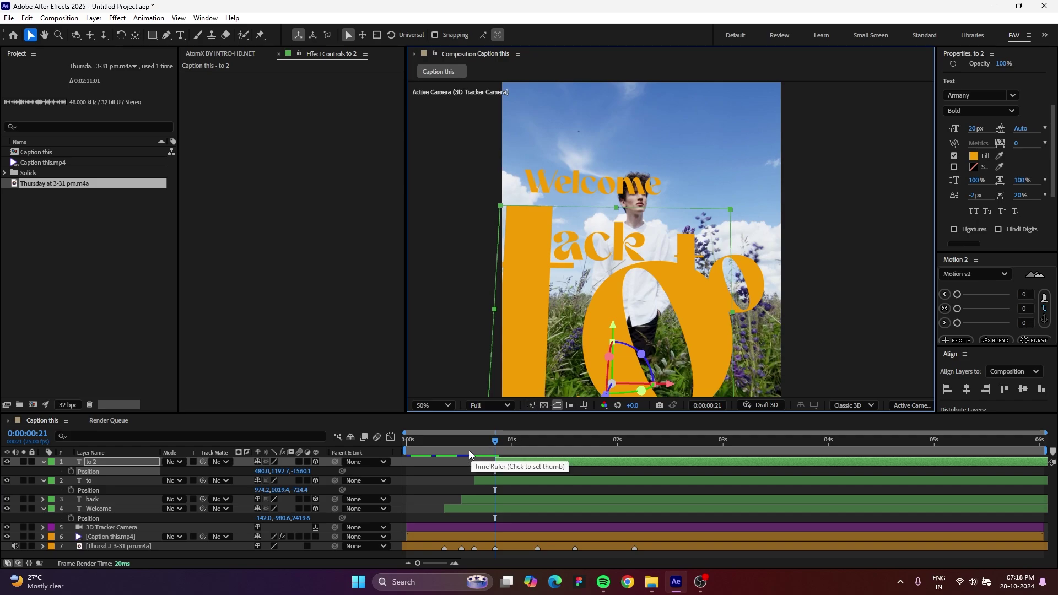
drag(468, 450, 494, 451)
Replace the text of the duplicated "to" caption with "another".
key(ctrl+t)
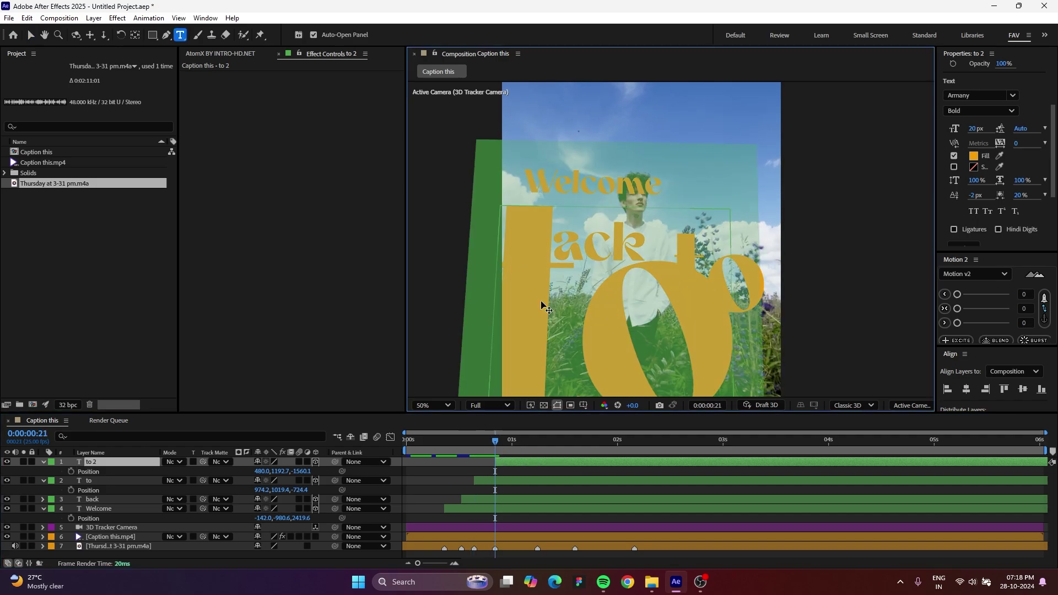
double_click(543, 307)
text(another)
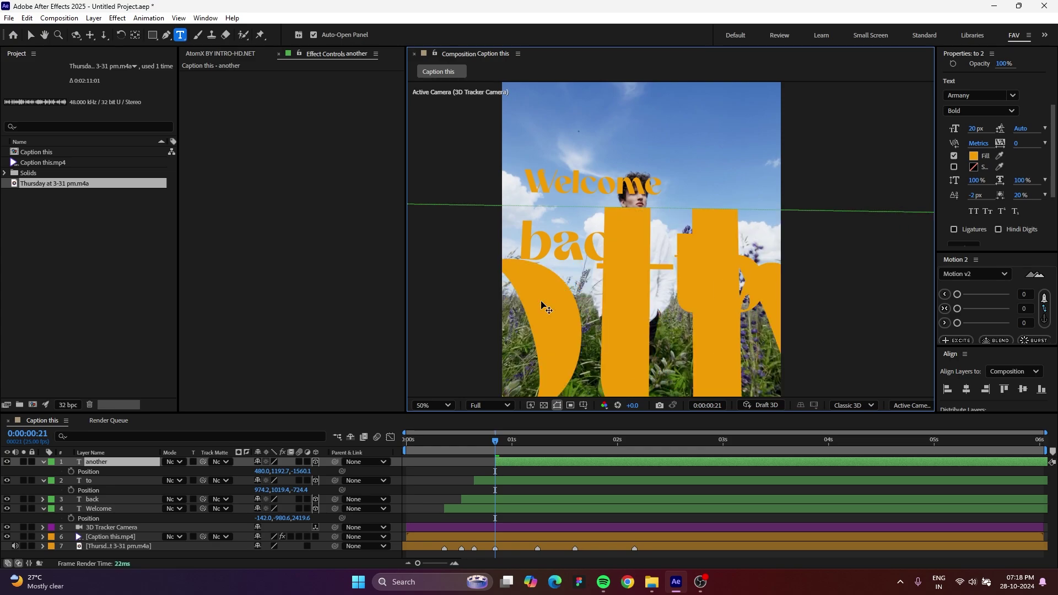
click(30, 35)
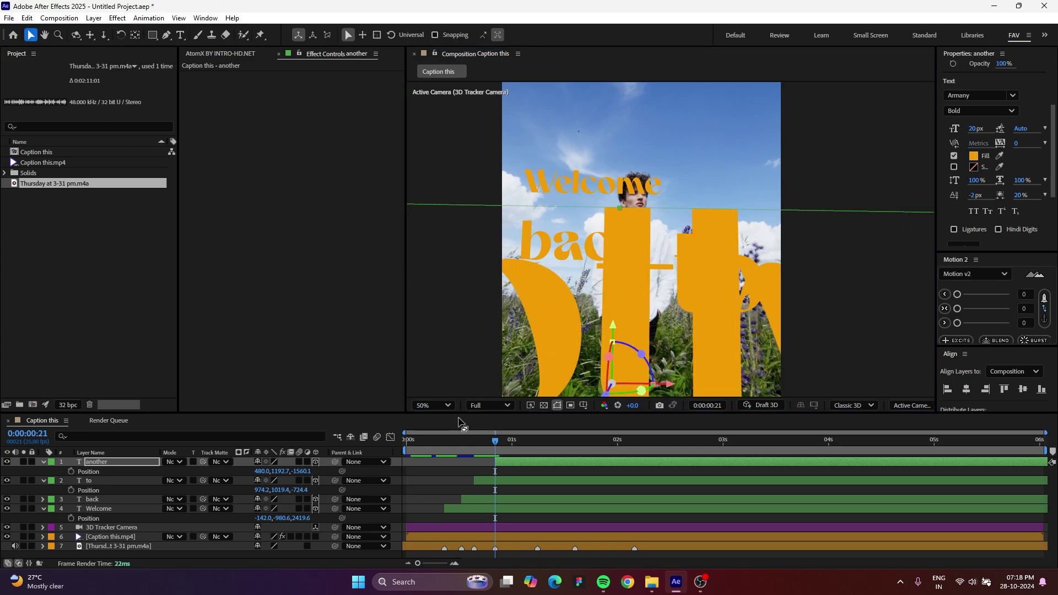
Preview the captions, then at 0:00:01:09 scale down "another" to fit better within the frame beneath "back" and "to".
key(space)
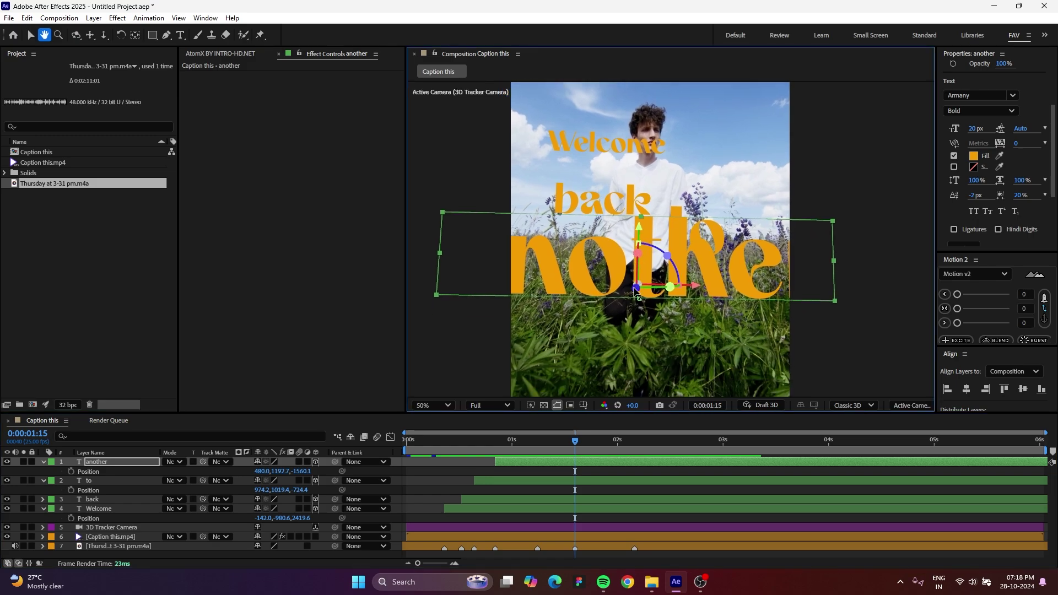
click(477, 449)
key(space)
key(space)
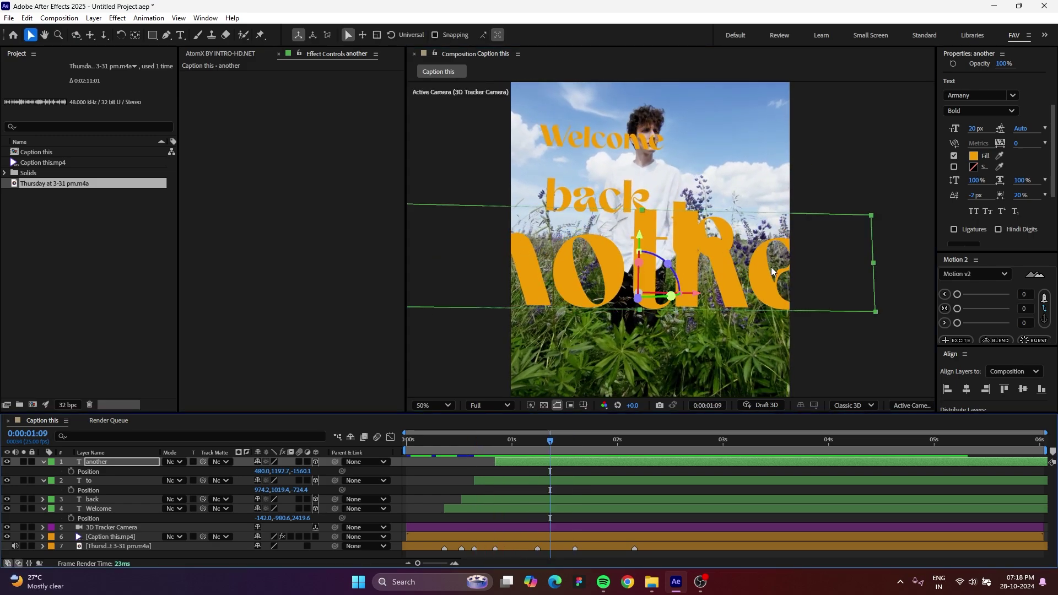
click(870, 221)
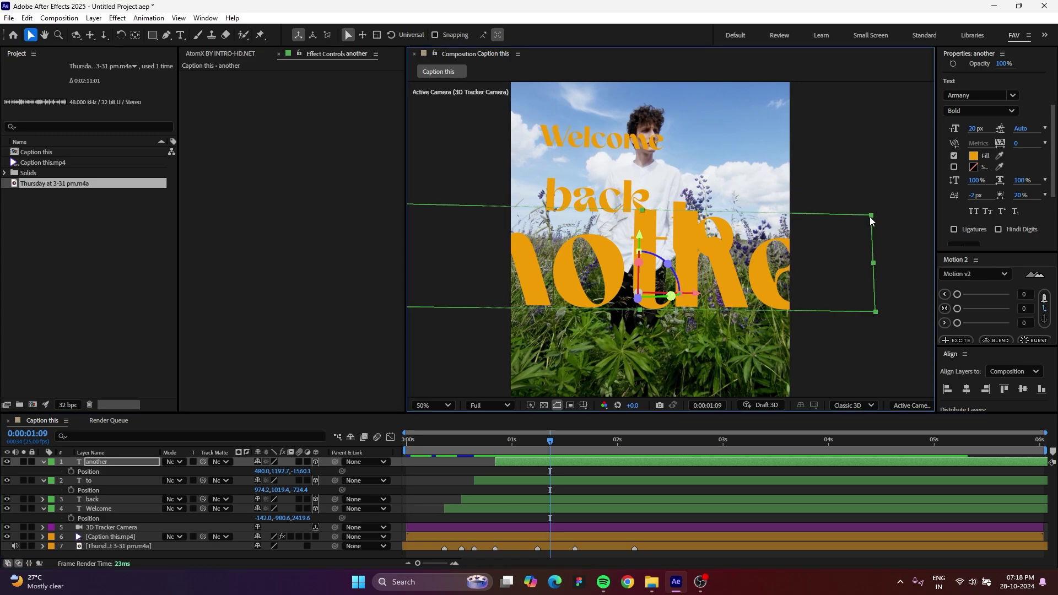
drag(870, 221, 789, 259)
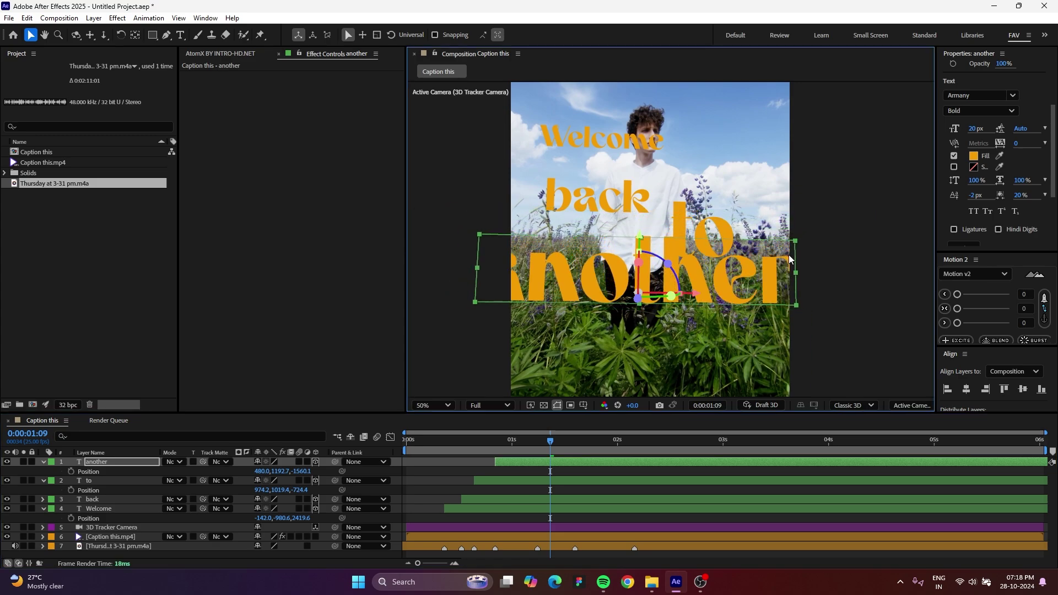
Duplicate the "another" caption at 0:00:01:06 and replace the copy's text with "really".
click(534, 447)
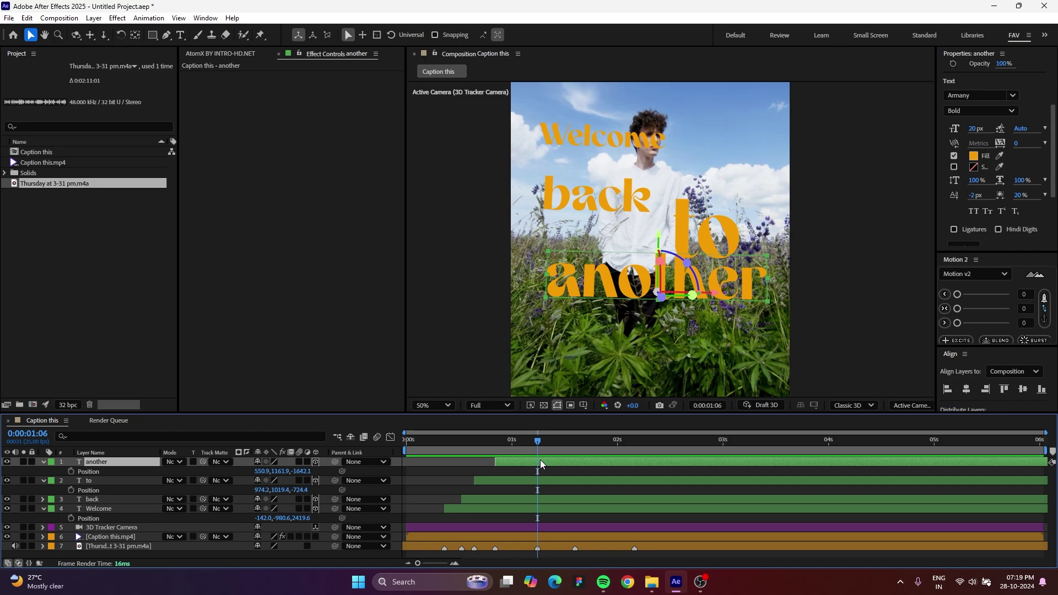
key(ctrl+d)
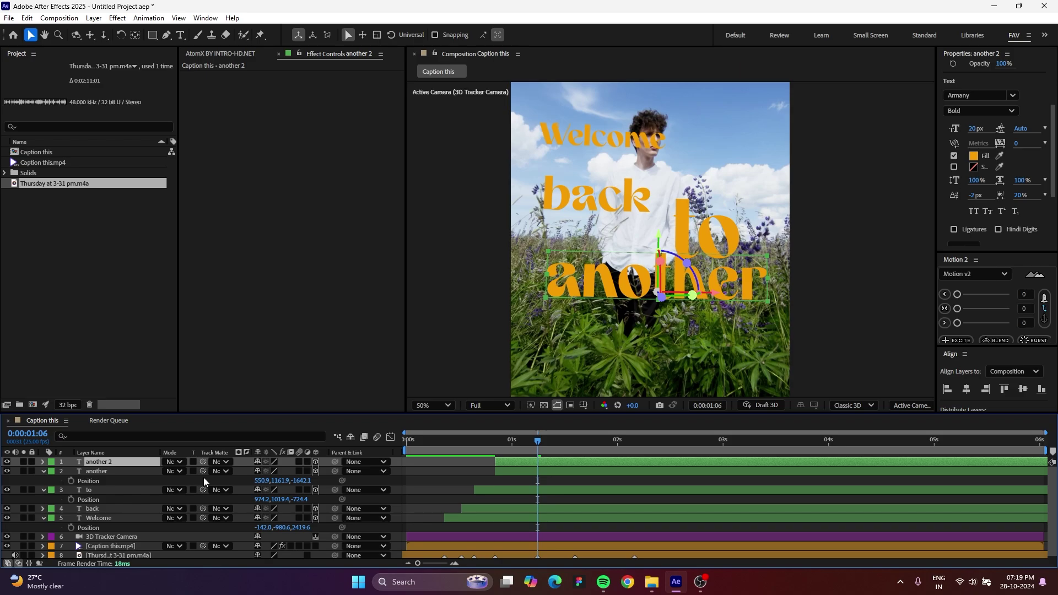
double_click(124, 462)
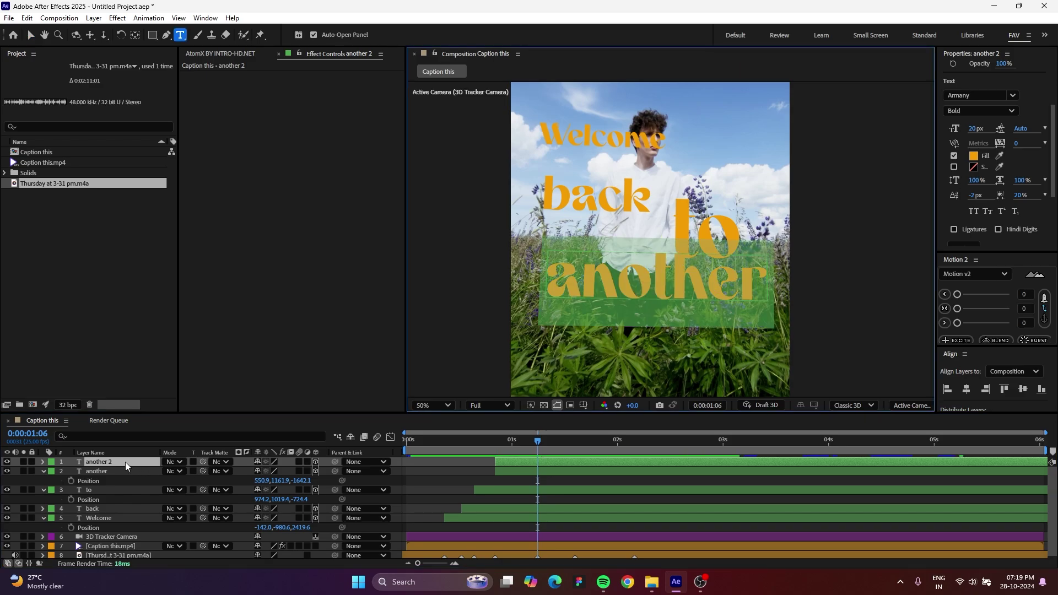
text(really)
key(Escape)
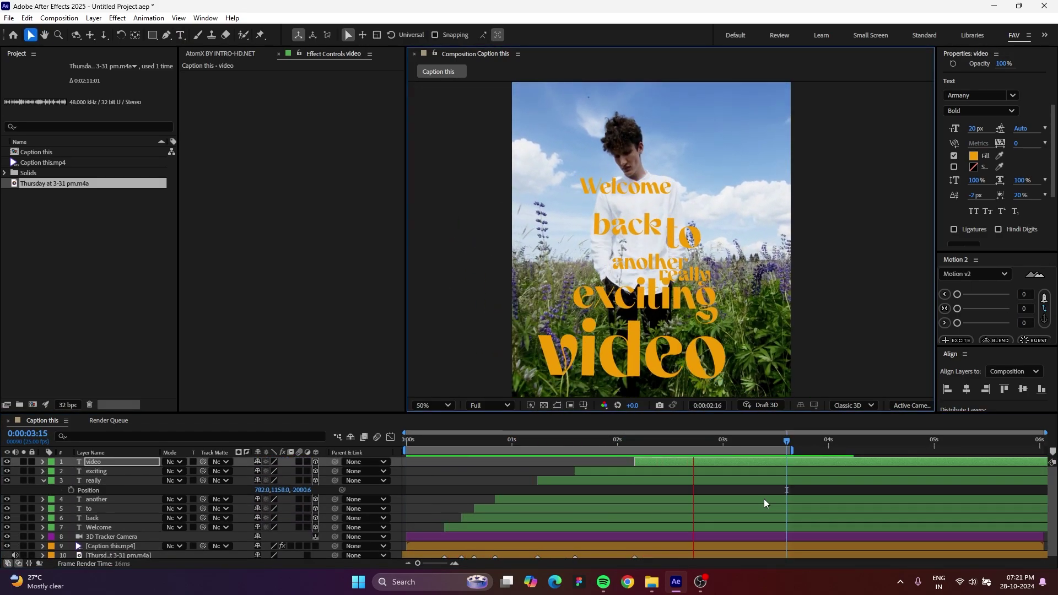
Review the captions by scrubbing from 0:00:00:05 to 0:00:02:03, and collapse the "really" layer's properties.
click(448, 477)
click(427, 439)
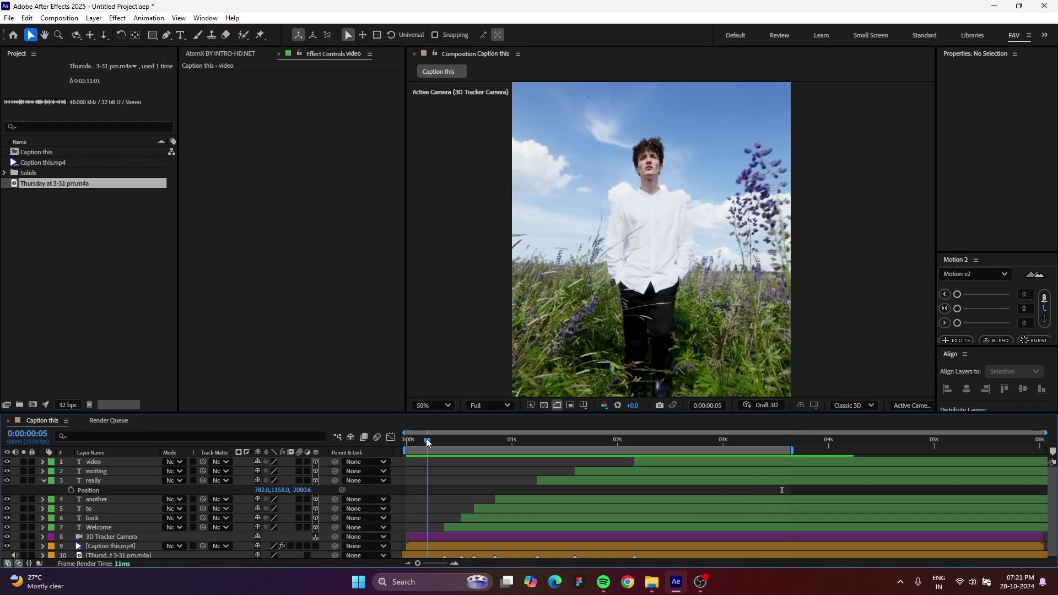
drag(427, 439, 630, 442)
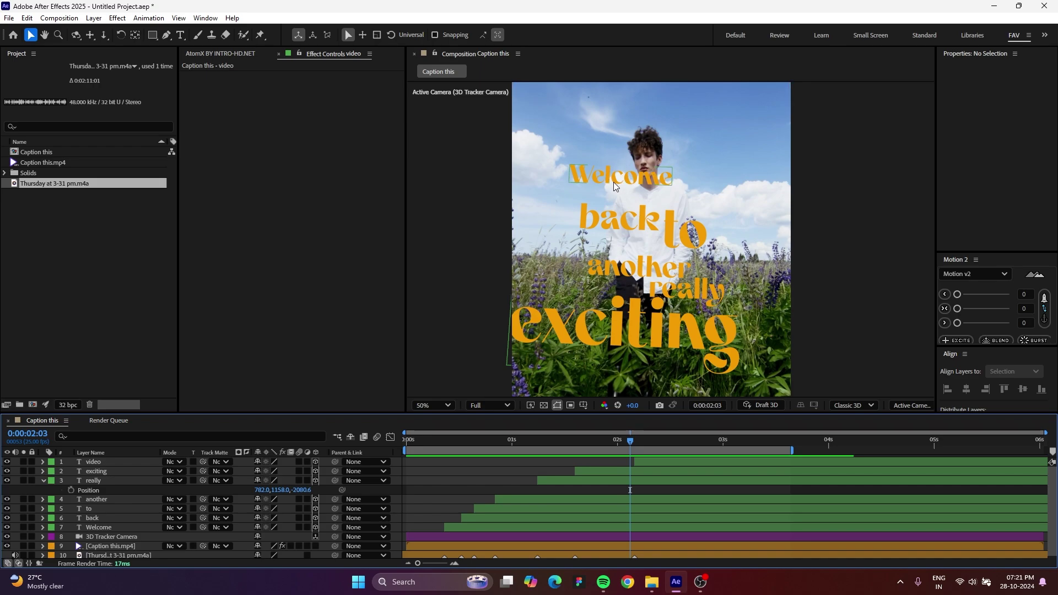
click(44, 480)
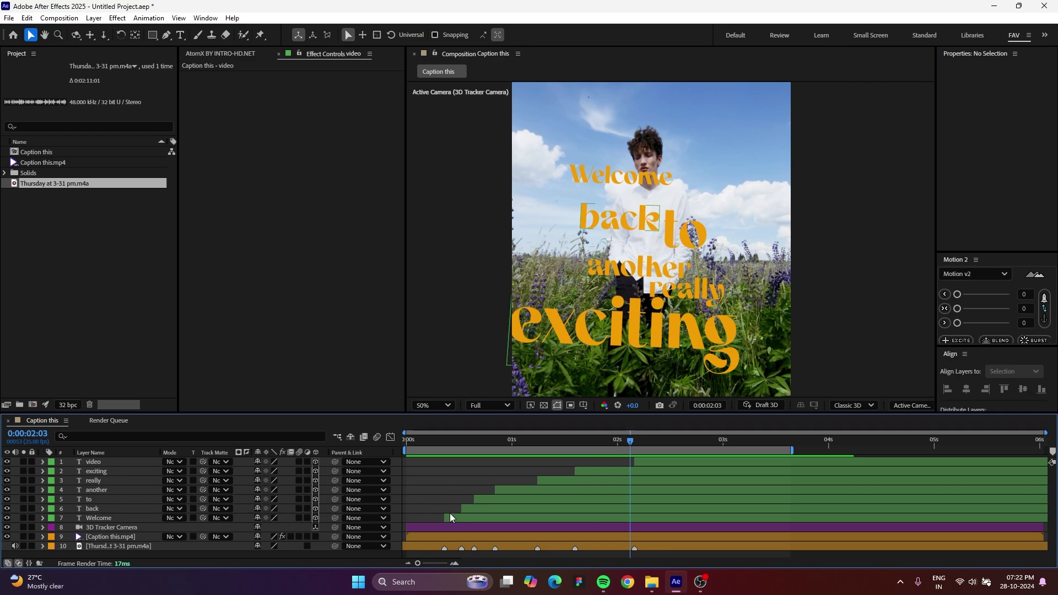
Place a duplicate of the Caption this.mp4 footage above all other layers, without its 3D Camera Tracker effect.
click(111, 534)
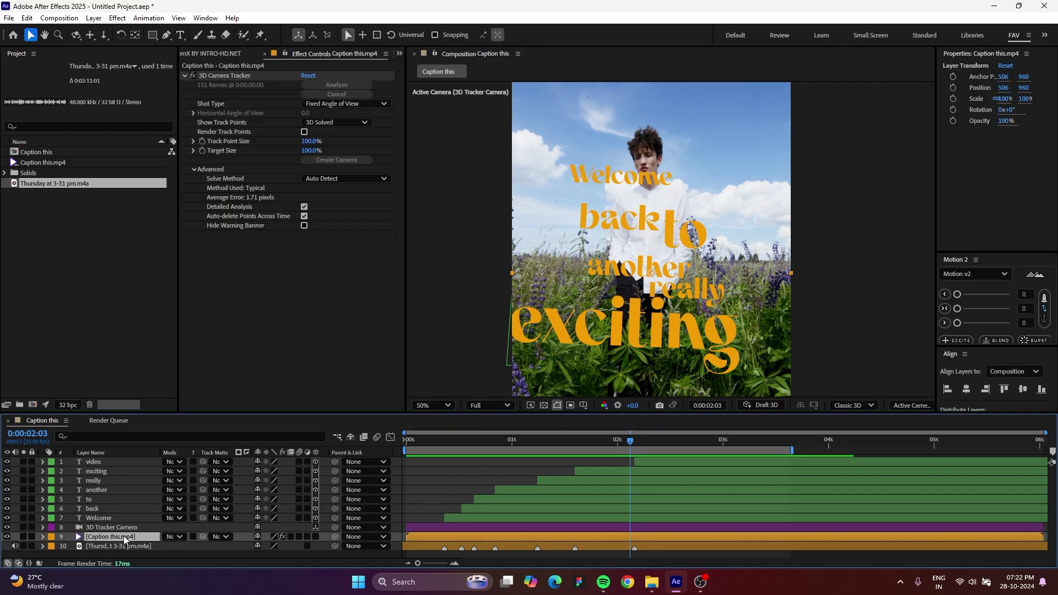
key(ctrl+d)
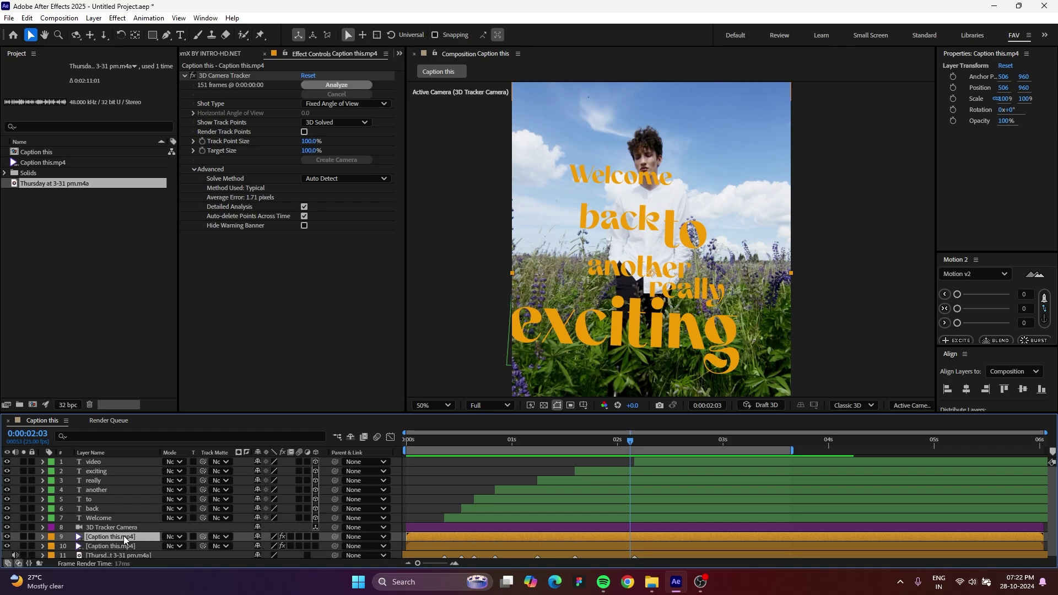
drag(125, 537, 133, 458)
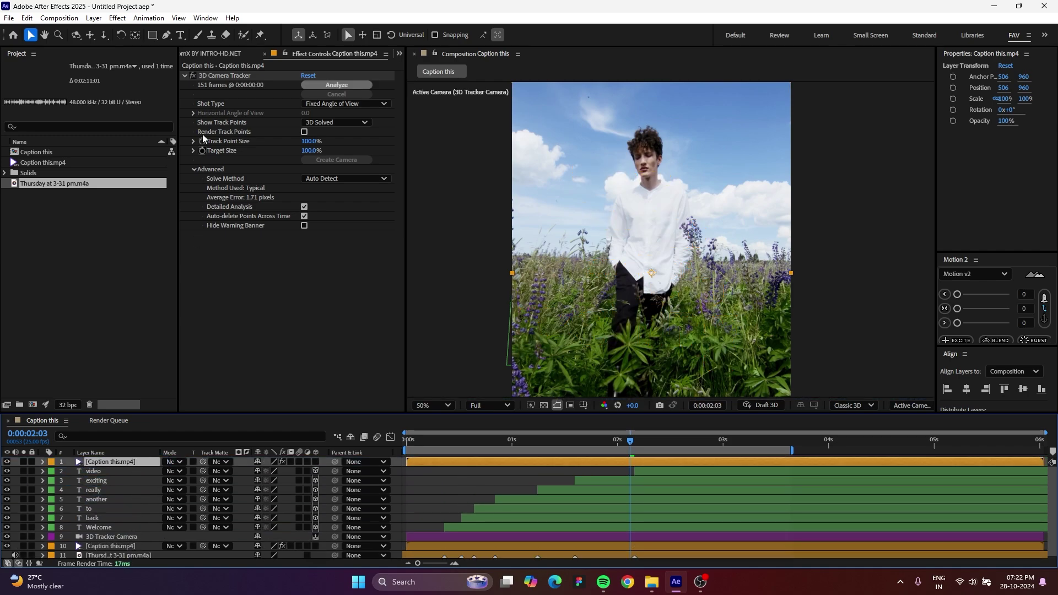
click(231, 75)
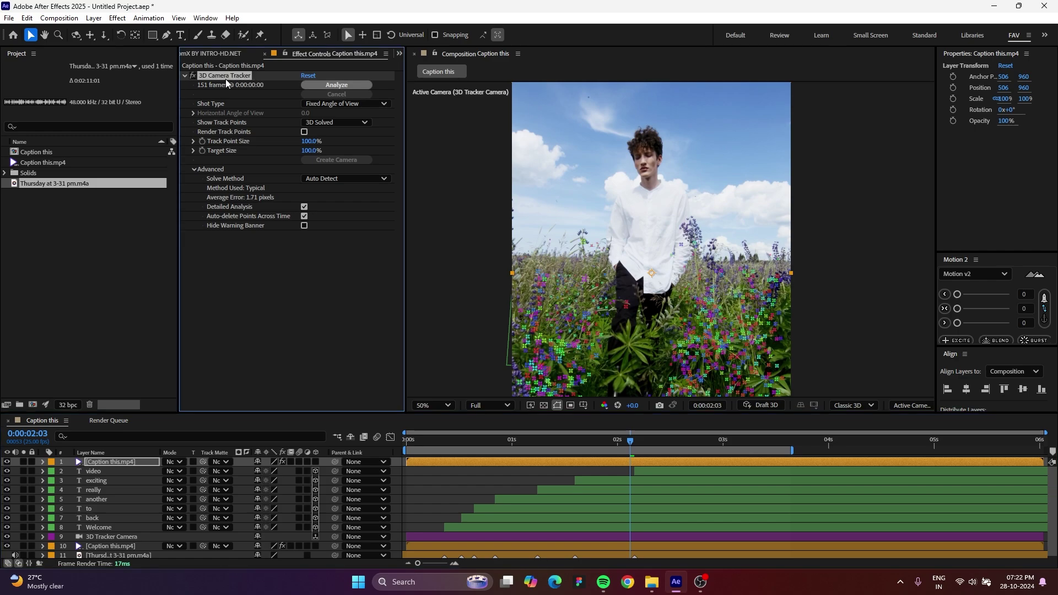
key(Delete)
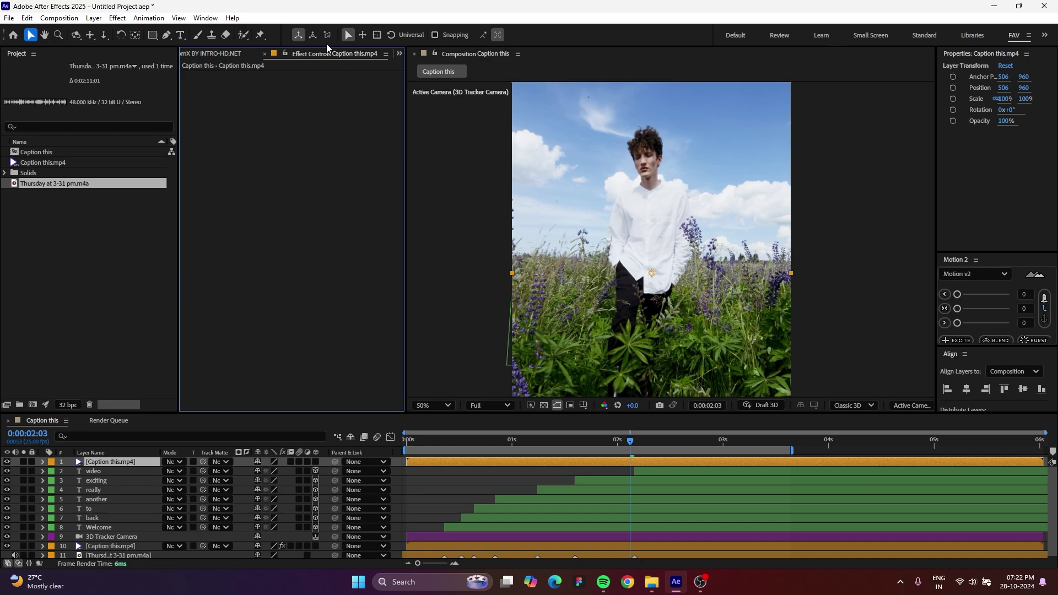
Select the man in the top footage layer at 0:00:02:03 with the Roto Brush, stroking from his hair down over his shirt.
key(comma)
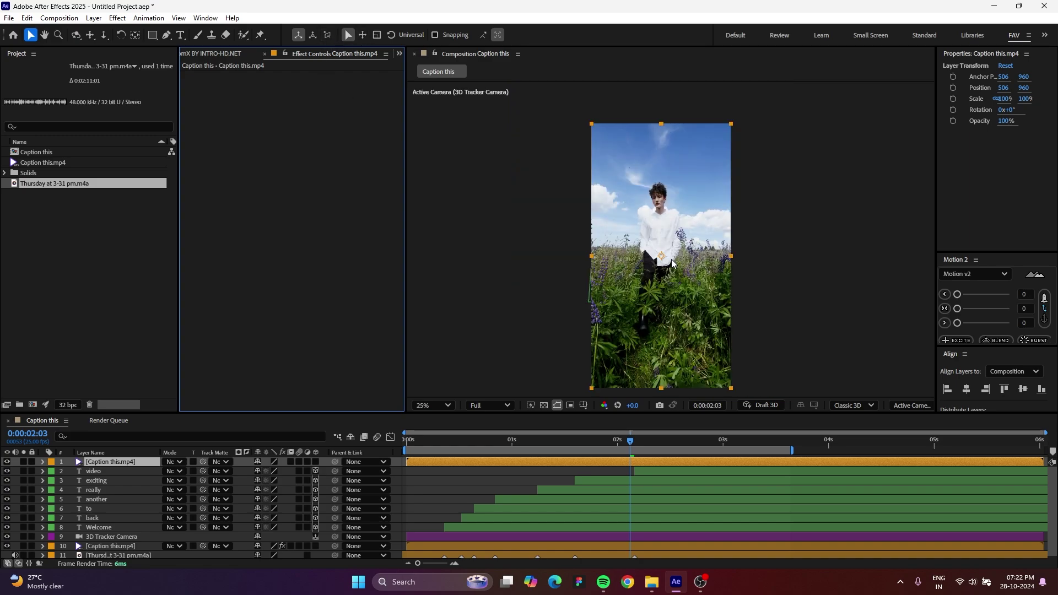
double_click(674, 210)
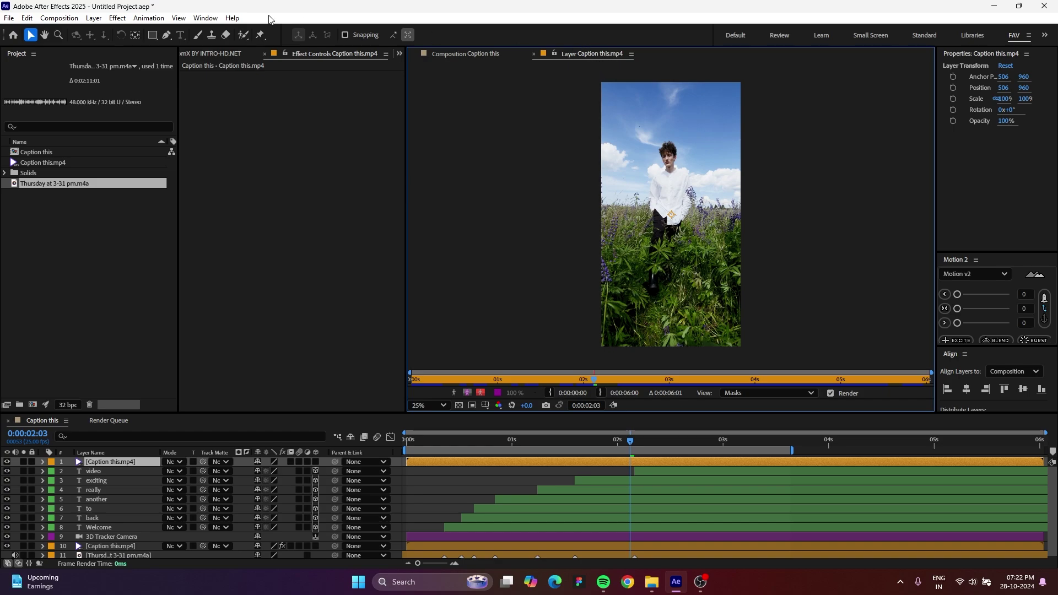
click(246, 38)
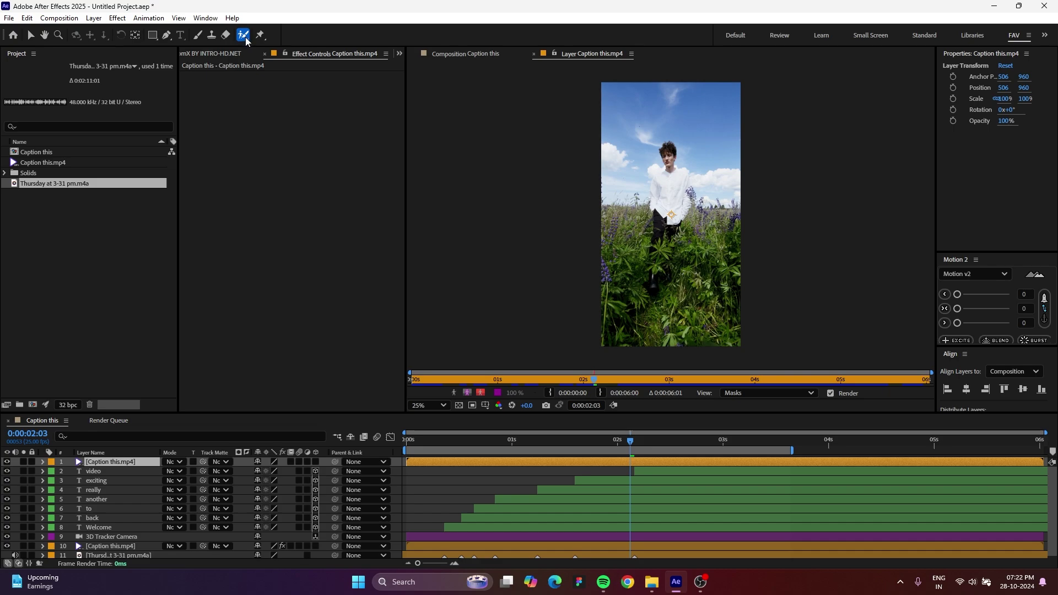
scroll(675, 160, up, 4)
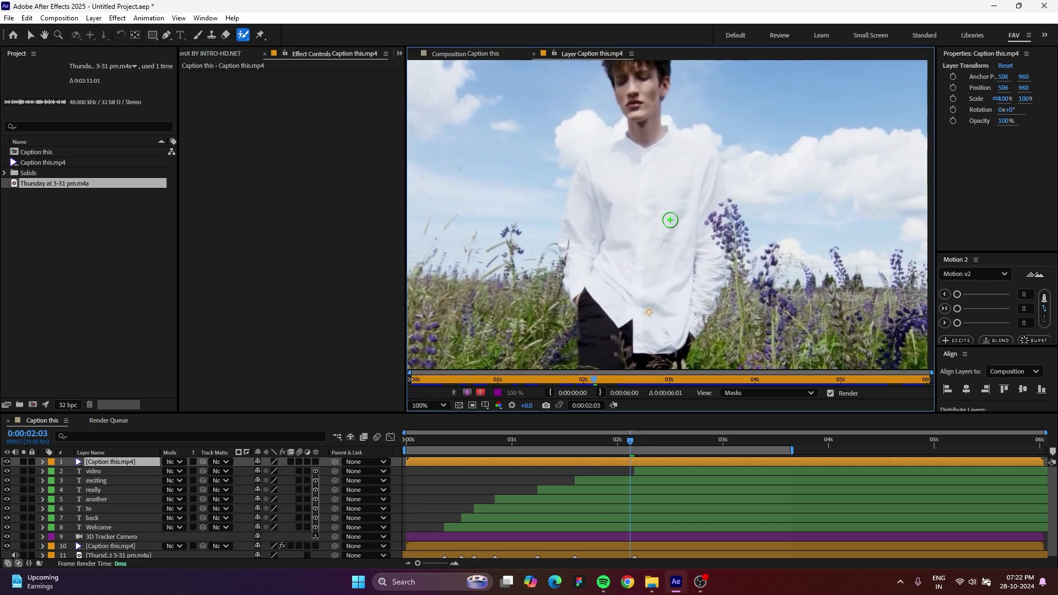
mouse_move(657, 216)
mouse_down()
mouse_move(689, 216)
mouse_move(666, 216)
mouse_up()
scroll(662, 212, down, 2)
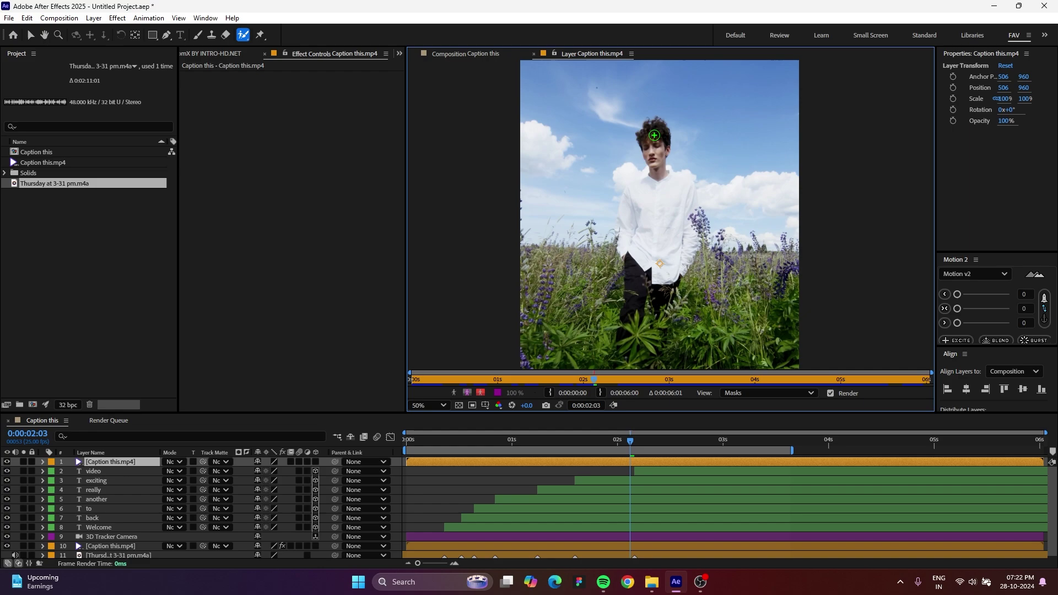
mouse_move(654, 135)
mouse_down()
mouse_move(636, 277)
mouse_move(659, 242)
mouse_move(673, 259)
mouse_move(686, 228)
mouse_move(683, 198)
mouse_move(663, 190)
mouse_move(633, 198)
mouse_move(628, 231)
mouse_up()
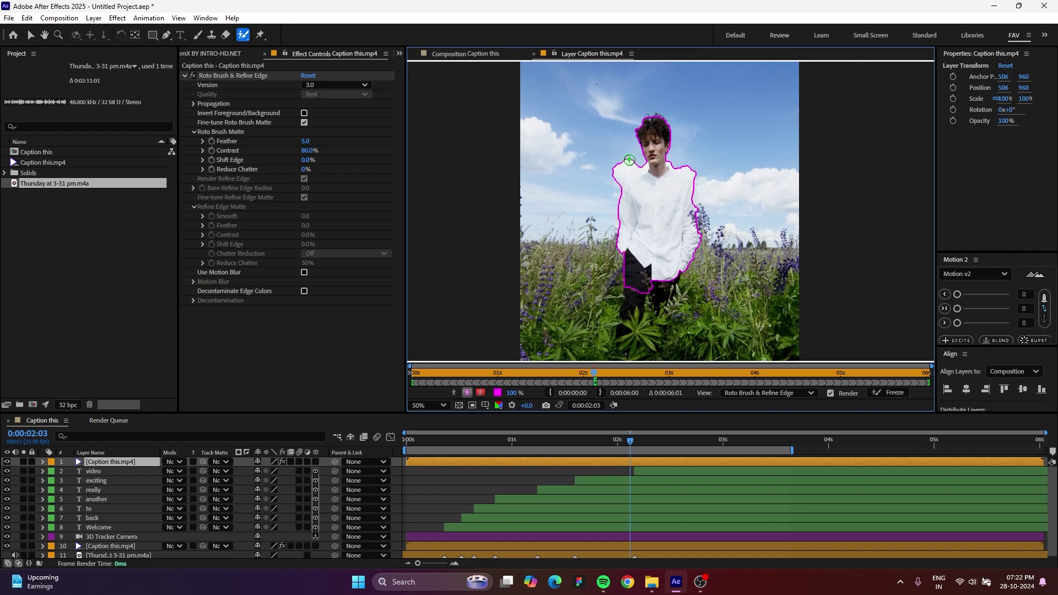
Refine the Roto Brush outline to exclude the clouds around the man's shoulders and follow his body.
mouse_move(629, 160)
mouse_down()
mouse_move(628, 149)
mouse_move(609, 193)
mouse_up()
scroll(698, 185, up, 4)
drag(559, 230, 484, 303)
scroll(729, 214, down, 4)
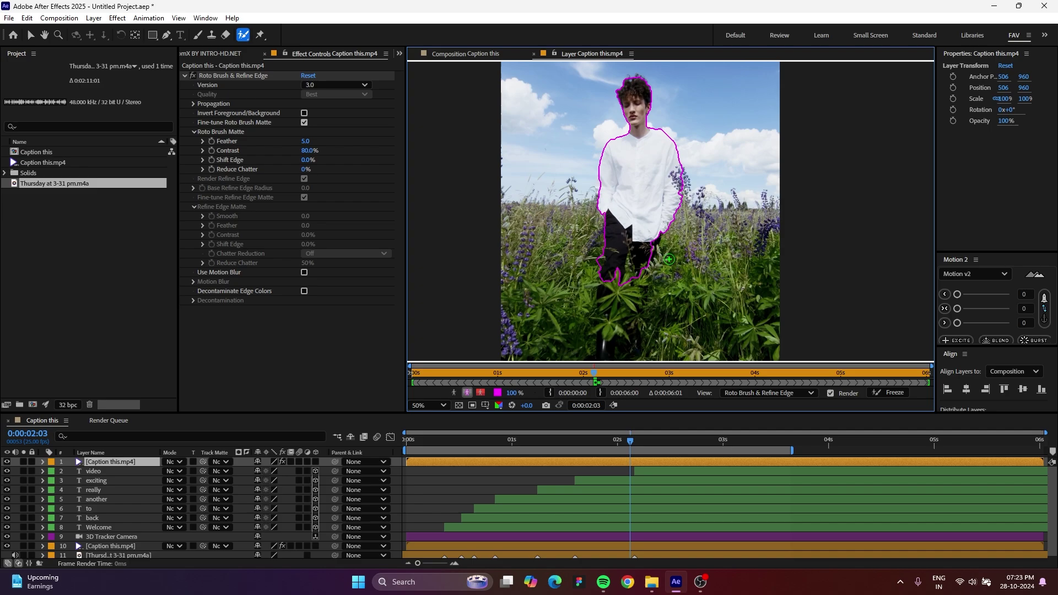
Propagate the Roto Brush selection through the whole clip and return to the Caption this composition.
key(space)
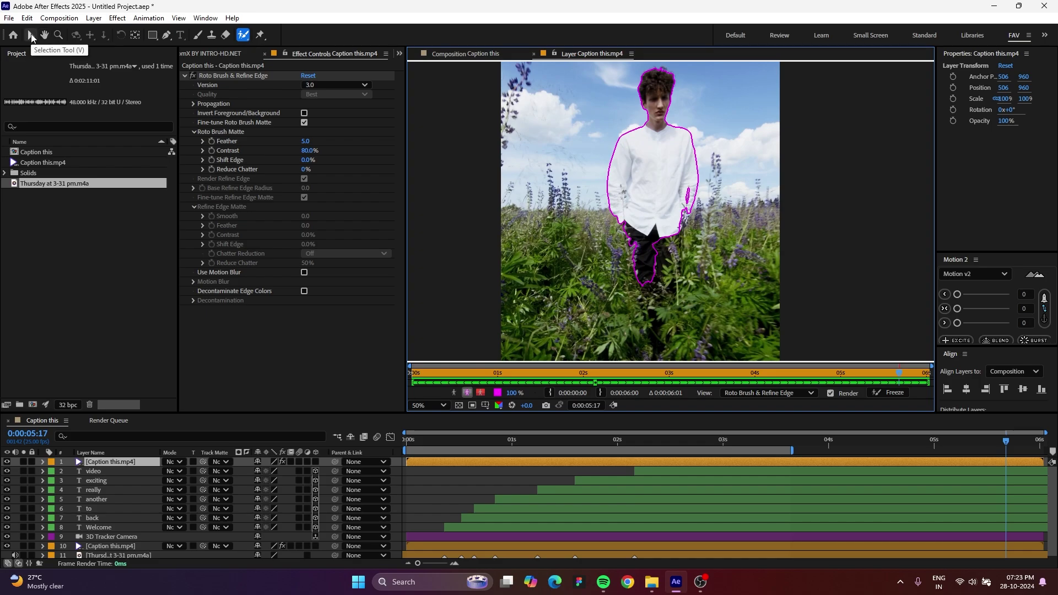
click(31, 34)
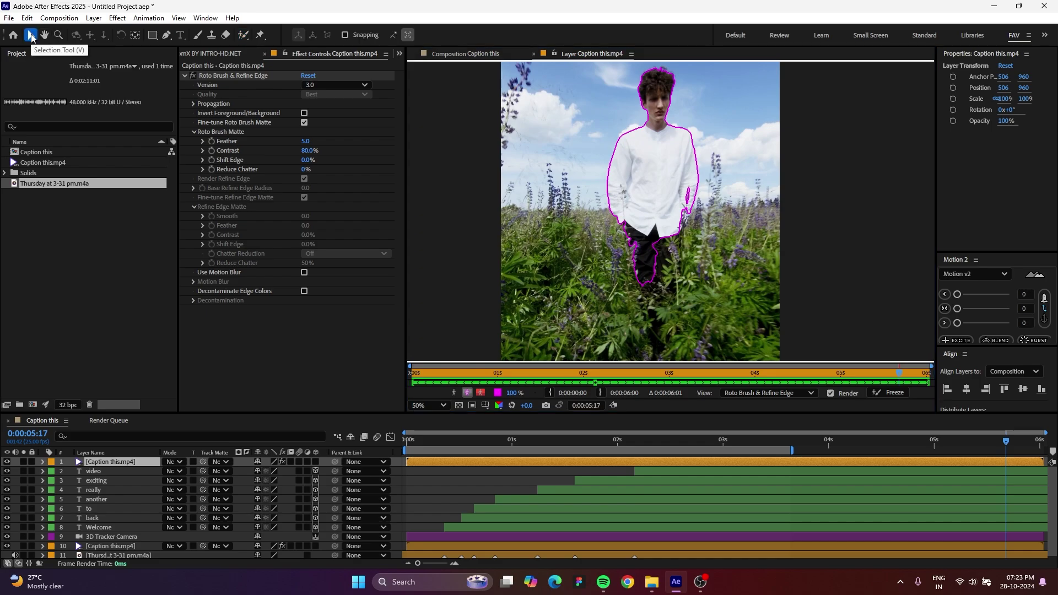
click(533, 53)
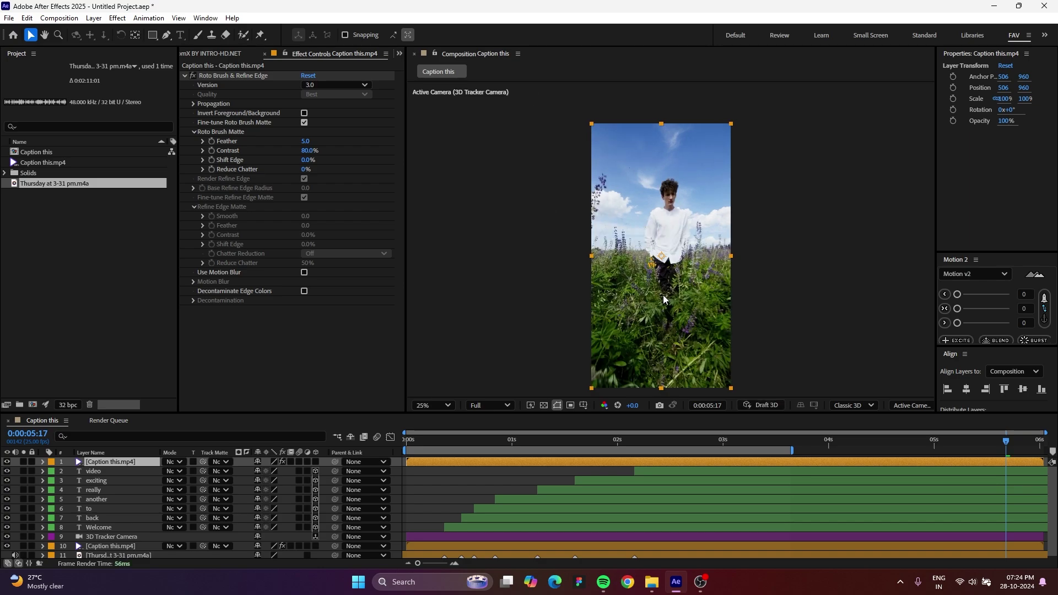
Solo the top footage layer to check the man's cutout near the start, and restore the other layers.
click(26, 460)
drag(421, 442, 436, 460)
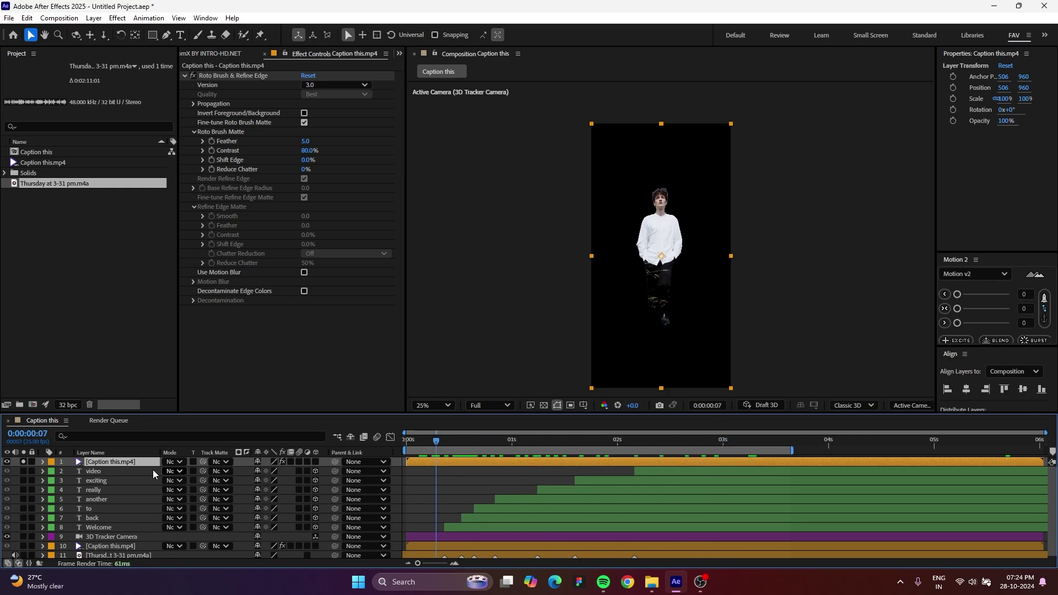
click(24, 462)
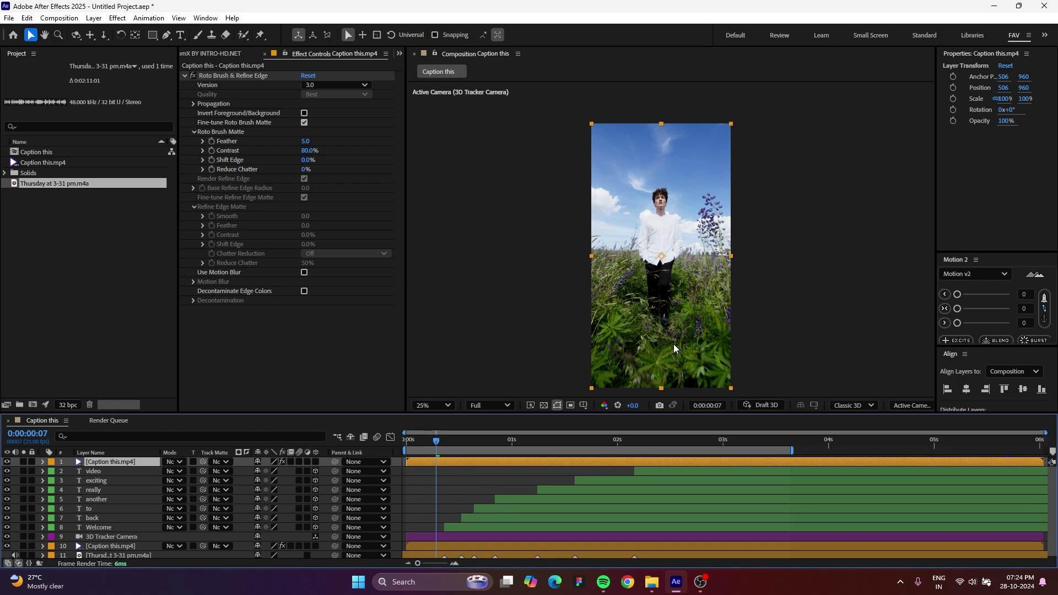
Preview the captions behind the cut-out man from the start of the composition, and scrub to 0:00:01:12.
scroll(673, 343, up, 2)
drag(435, 441, 409, 448)
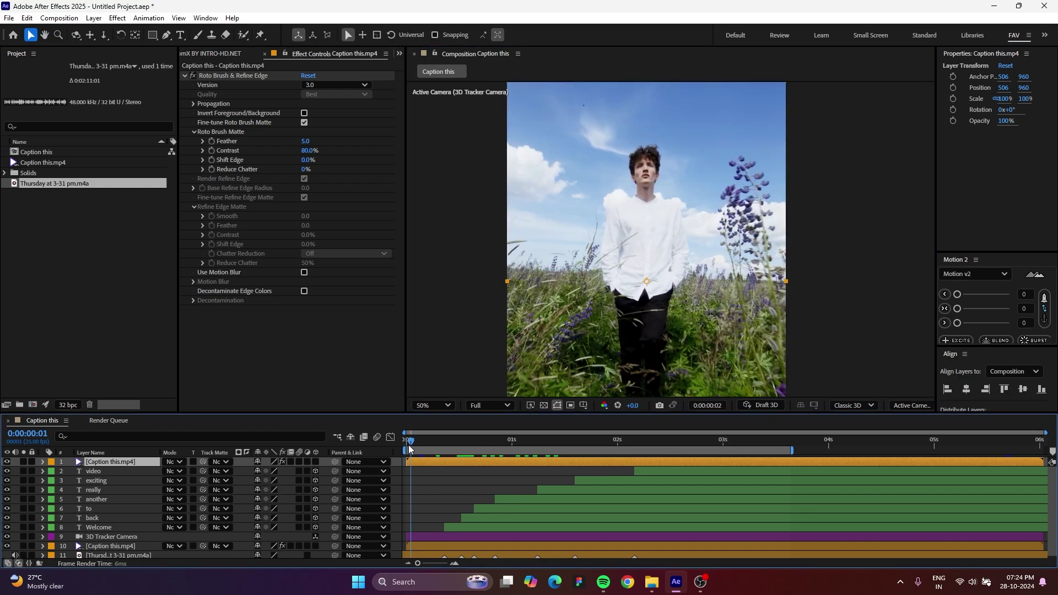
key(space)
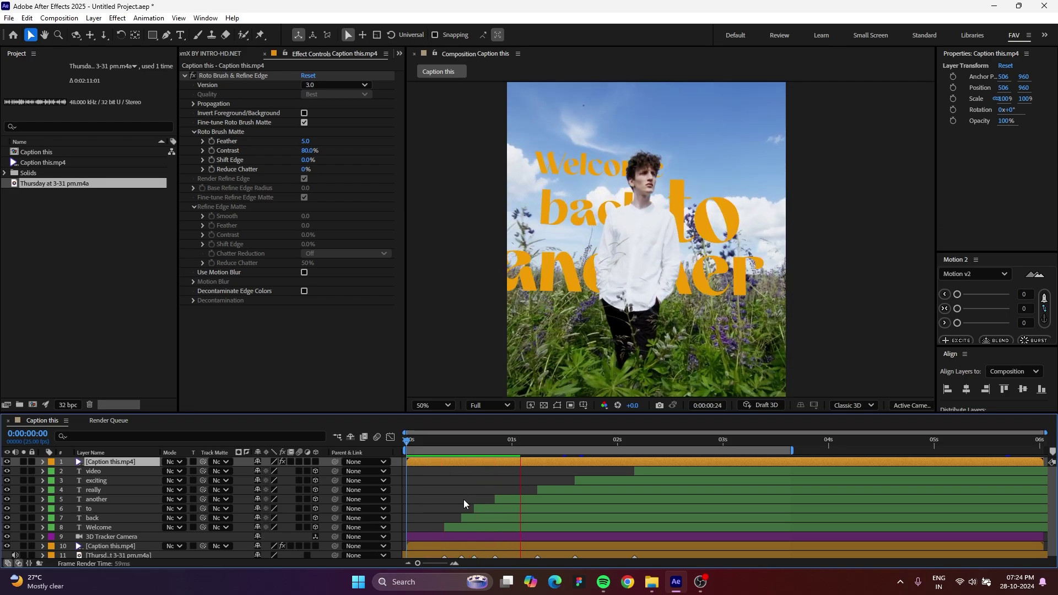
key(space)
key(space)
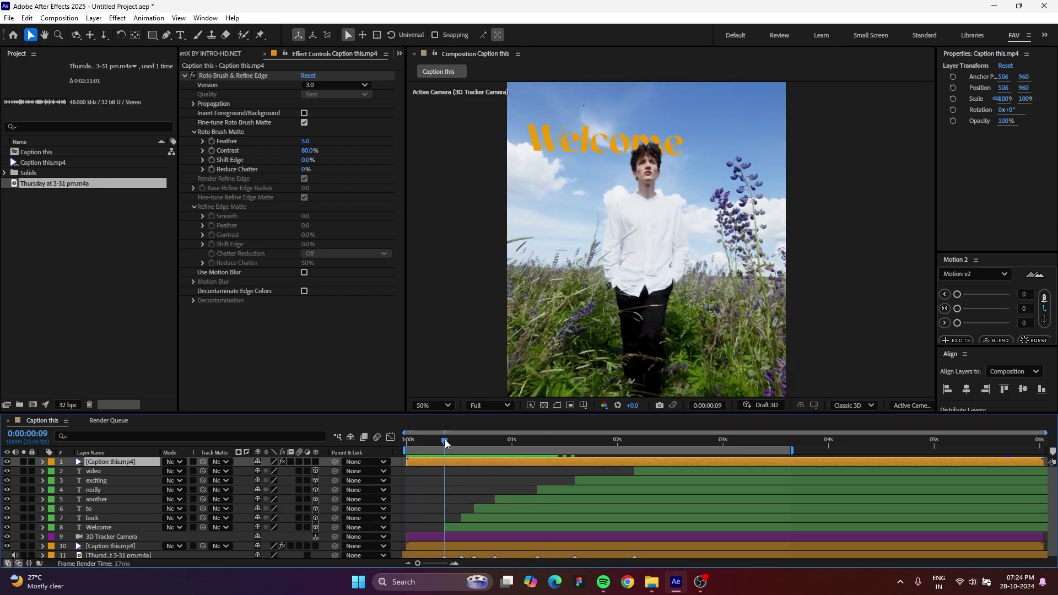
key(space)
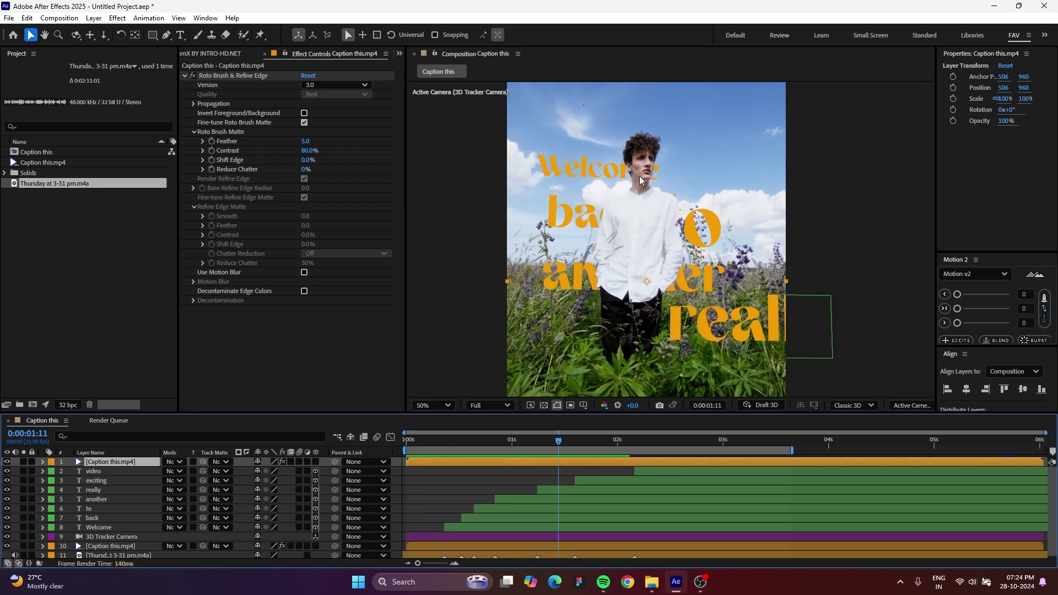
drag(457, 440, 562, 449)
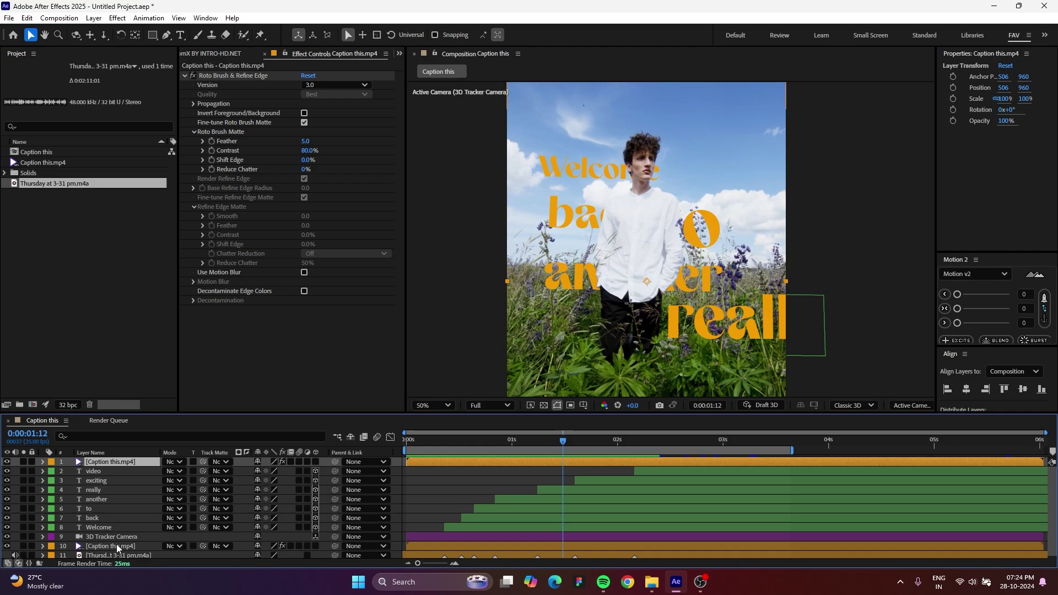
Move the "another", "really", "exciting" and "video" captions above the rotoscoped footage layer in the stack.
click(107, 499)
shift+click(119, 472)
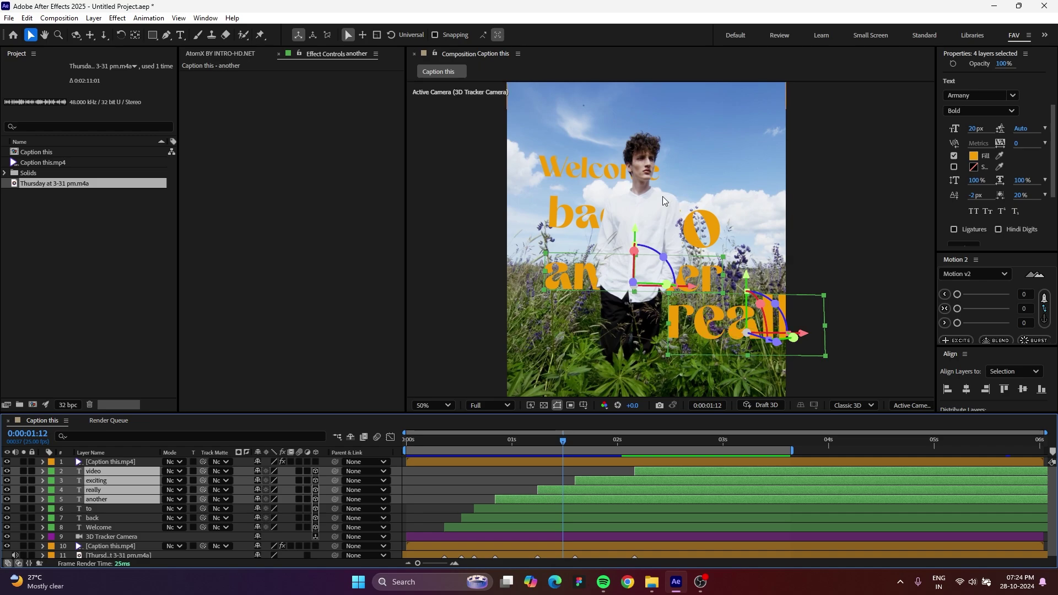
drag(104, 476, 103, 462)
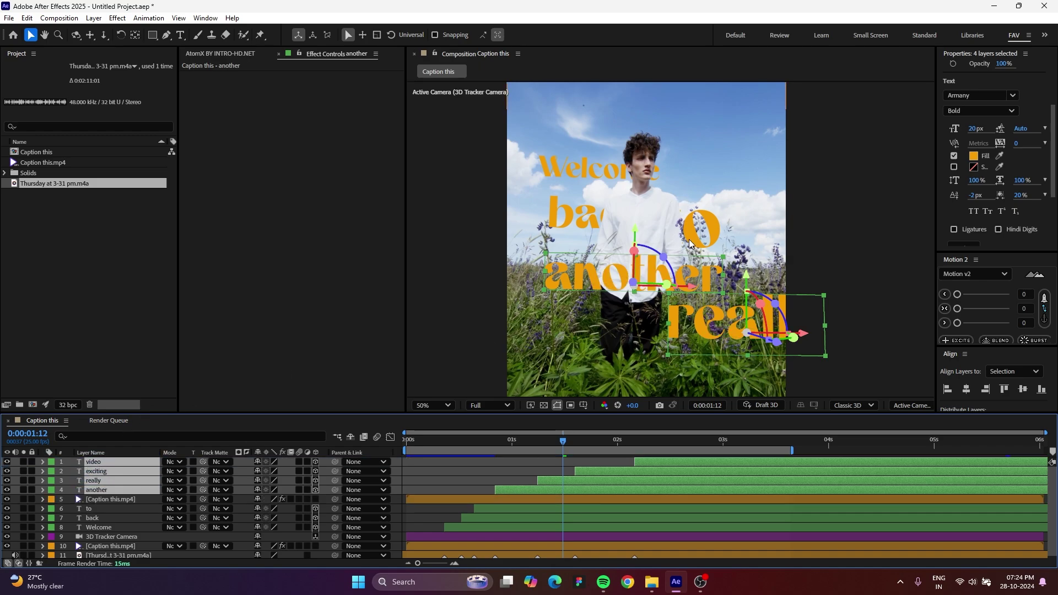
click(495, 459)
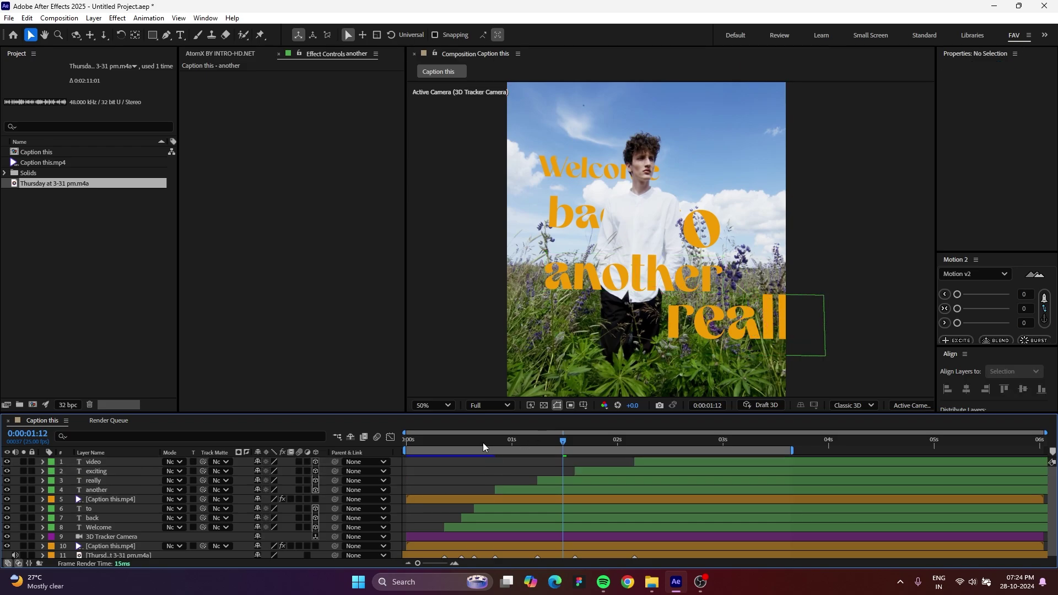
Preview the new layer order from 0:00:00:18 and from the start, and check the captions at 0:00:01:03.
click(483, 442)
key(space)
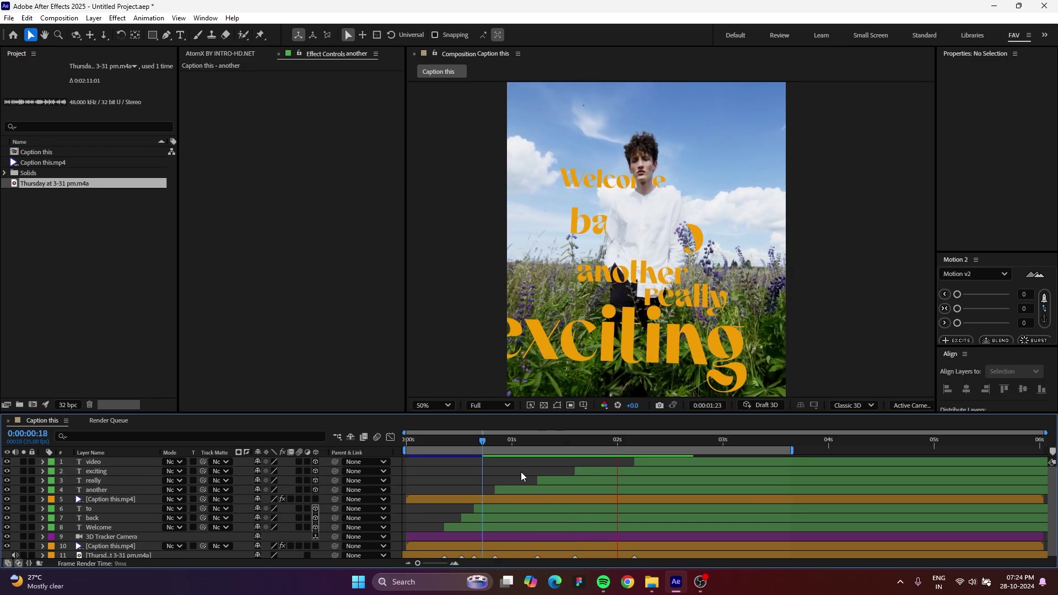
click(415, 441)
key(space)
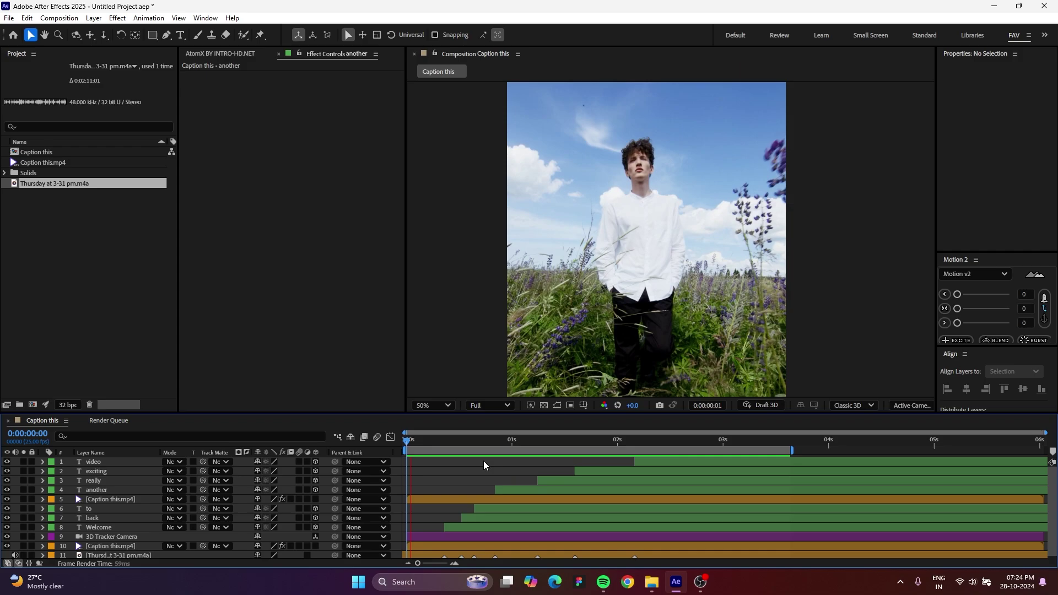
mouse_move(514, 438)
mouse_down()
mouse_move(419, 437)
mouse_move(524, 440)
mouse_up()
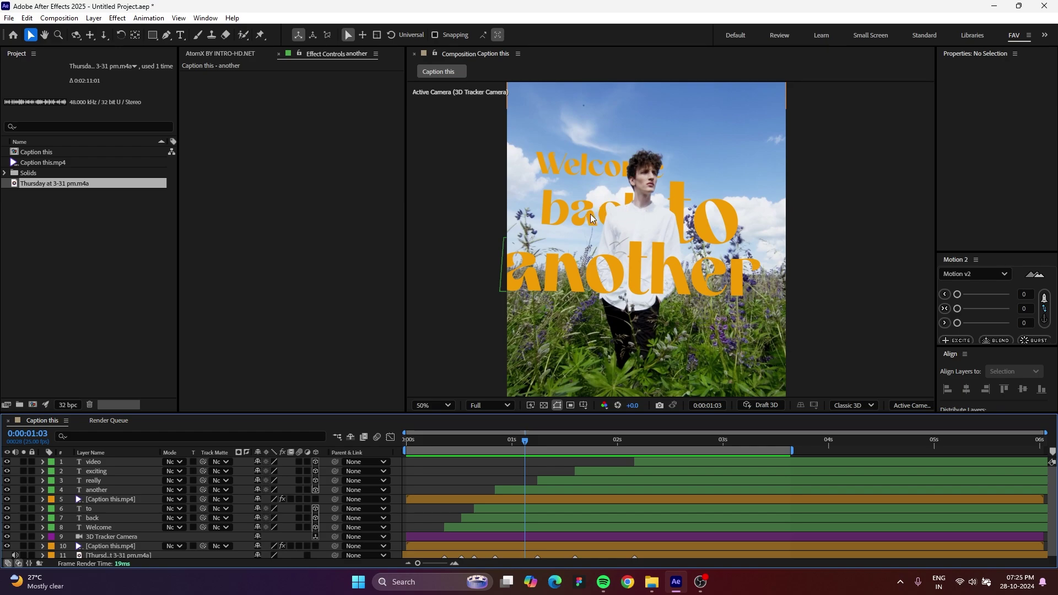
Move the "back" caption above the rotoscoped footage layer and split it at 0:00:01:04.
click(97, 515)
key(Page_Down)
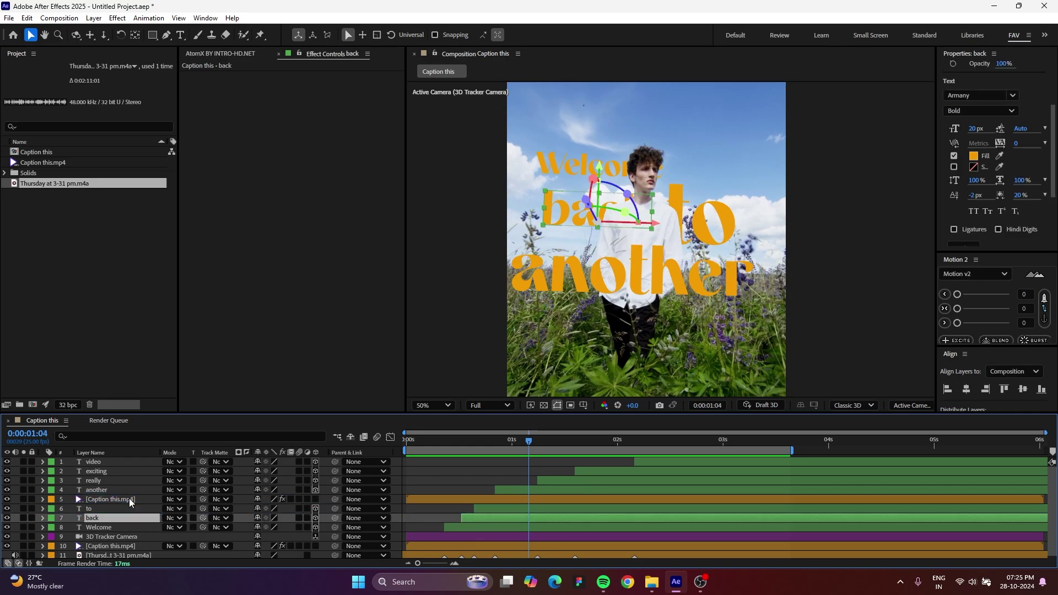
key(ctrl+bracketright)
key(ctrl+bracketright)
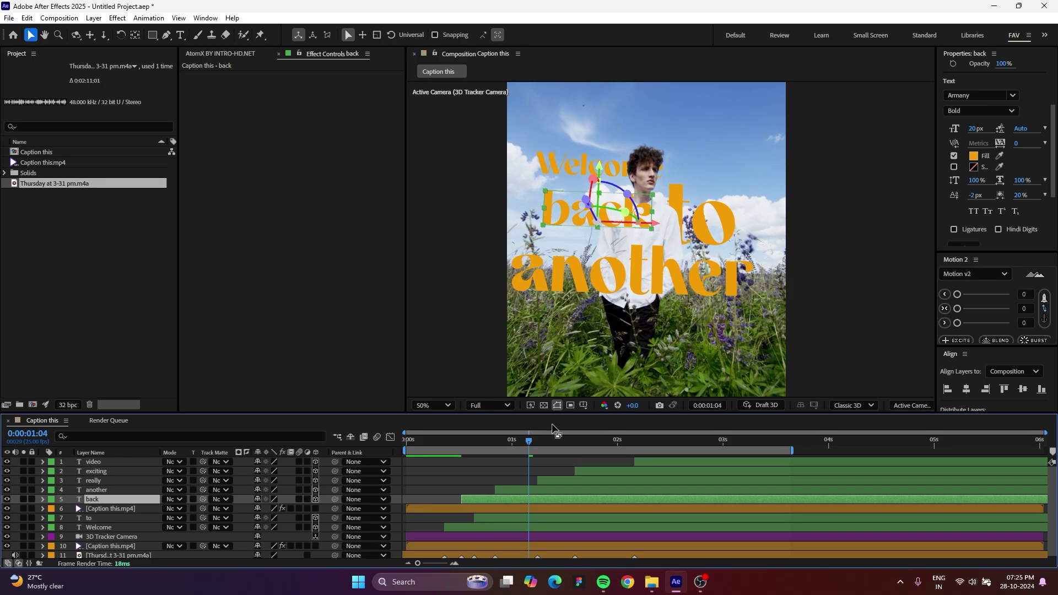
mouse_move(521, 445)
mouse_down()
mouse_move(483, 448)
mouse_move(525, 450)
mouse_up()
key(ctrl+shift+d)
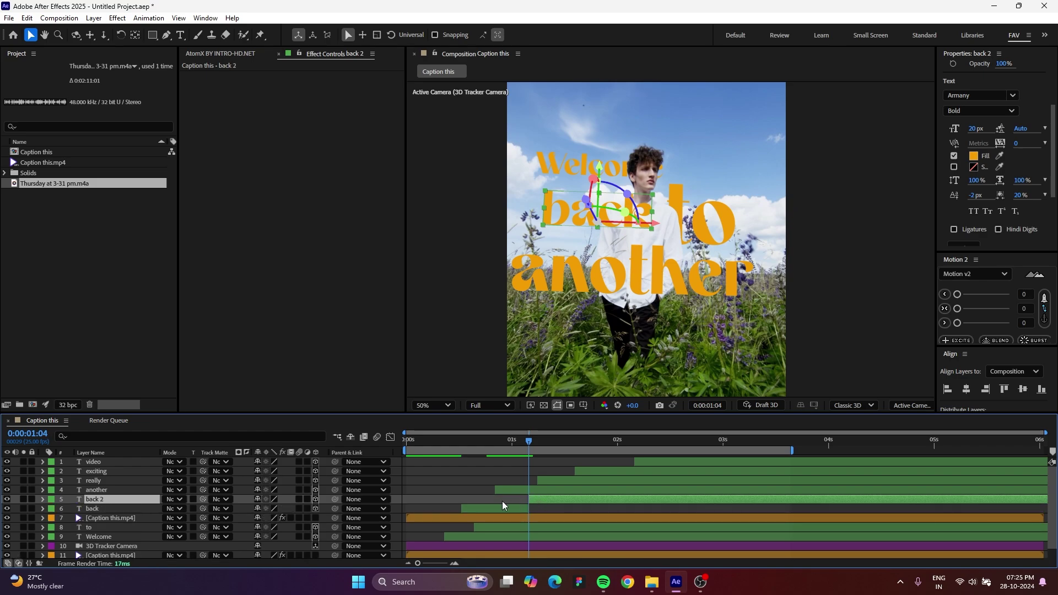
Give both halves of the split "back" caption the Lavender label color.
shift+click(501, 506)
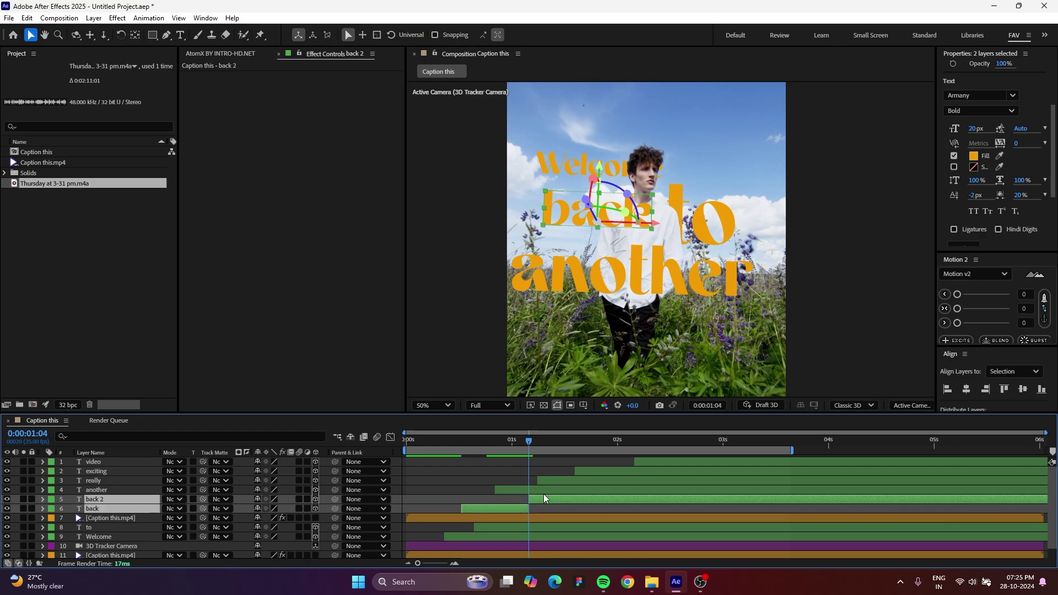
click(52, 500)
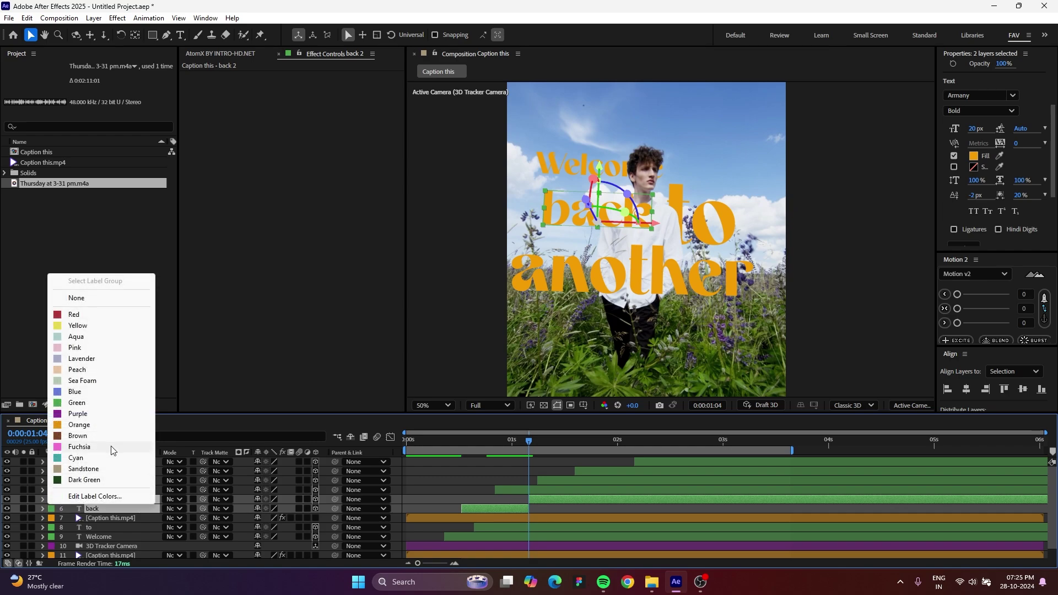
click(110, 358)
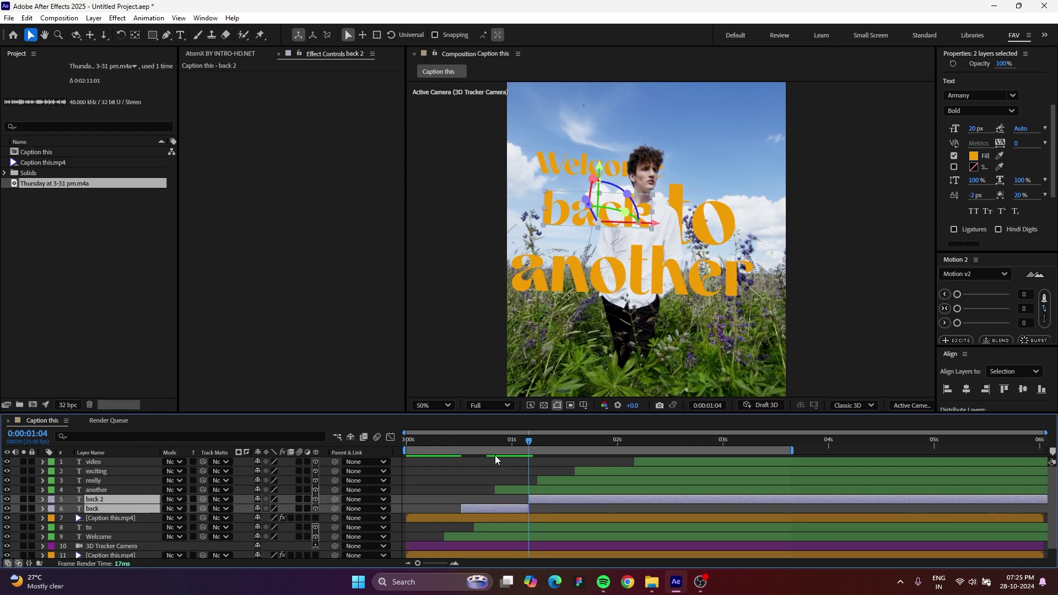
click(494, 497)
click(544, 500)
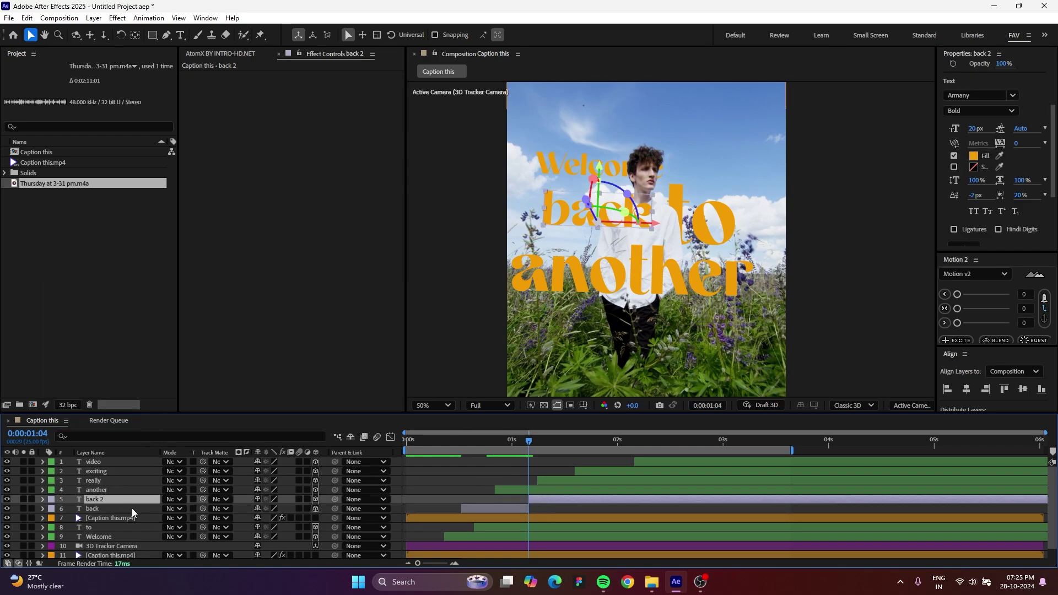
Place the "back 2" layer directly beneath the rotoscoped footage and check the frames around the split up to 0:00:01:05.
drag(114, 502, 116, 522)
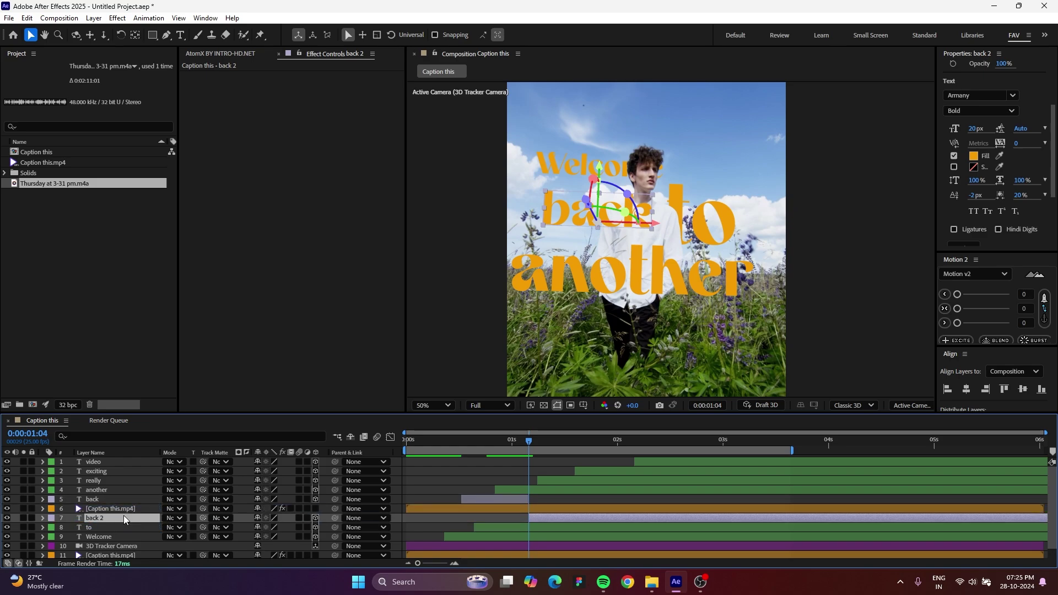
click(533, 509)
click(538, 515)
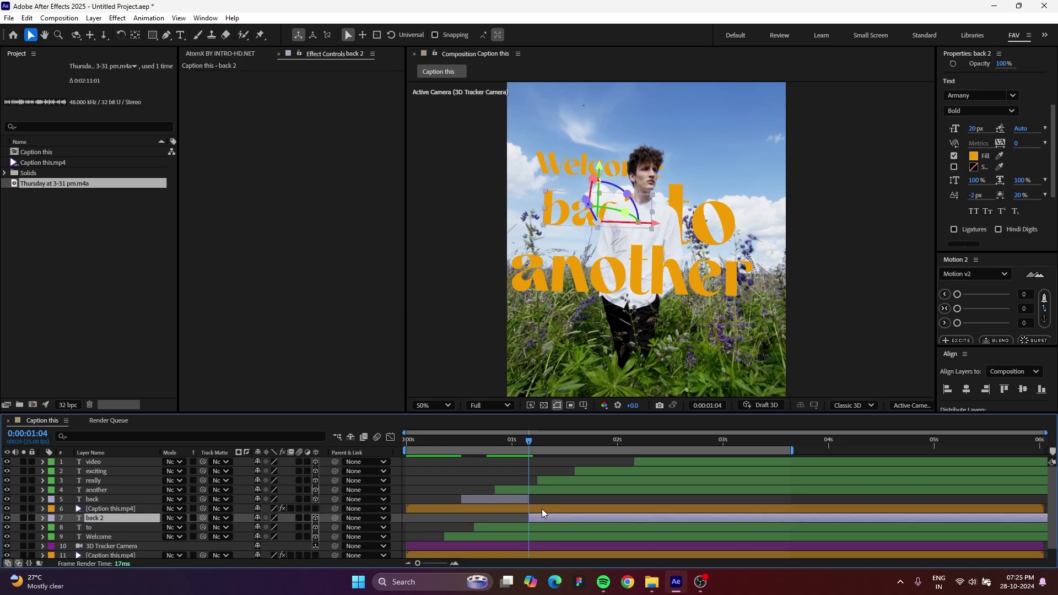
click(533, 465)
mouse_move(529, 441)
mouse_down()
mouse_move(538, 441)
mouse_move(527, 442)
mouse_up()
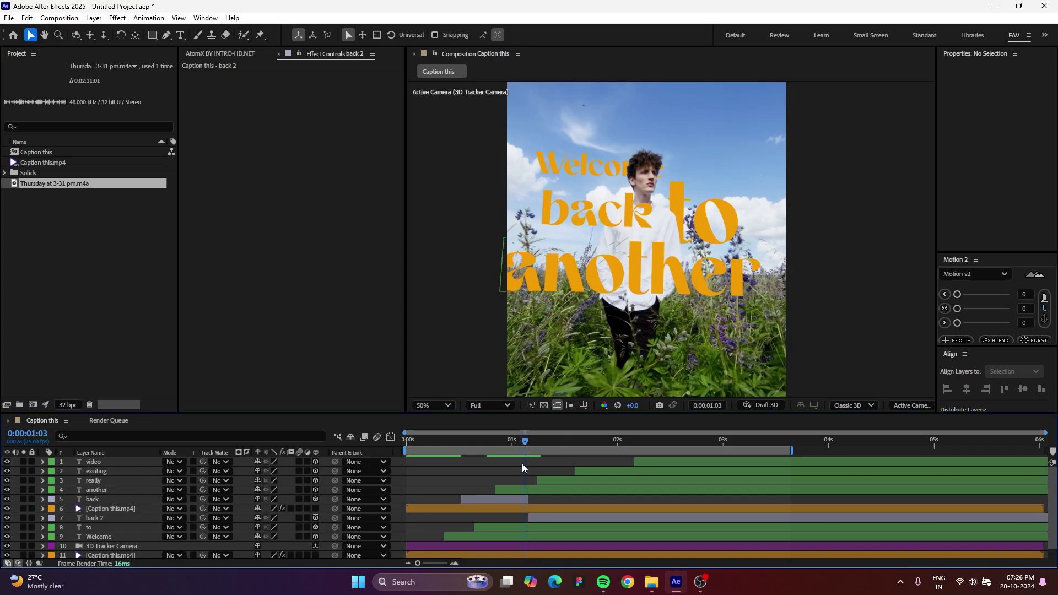
drag(525, 446, 532, 445)
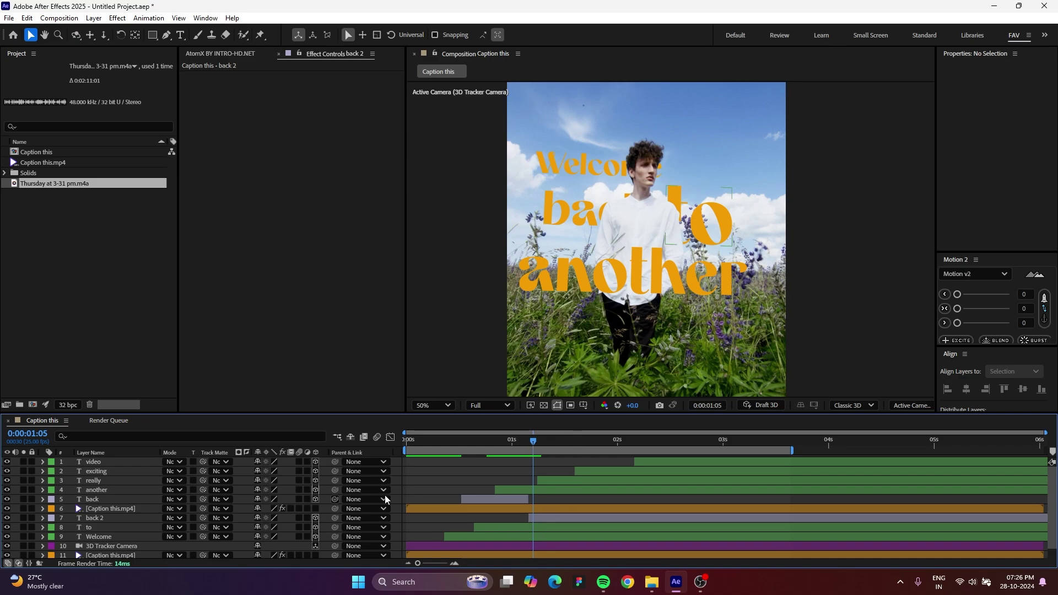
Move the "to" caption above the rotoscoped footage, split it at 0:00:02:02, and place the second half below that footage.
click(480, 537)
click(504, 527)
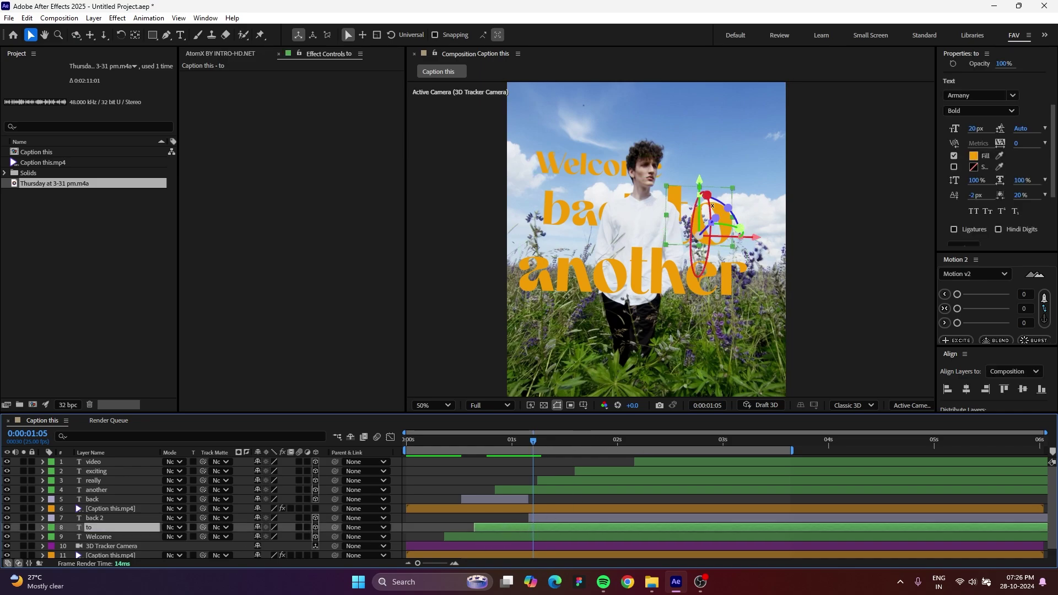
key(space)
key(space)
key(ctrl+shift+d)
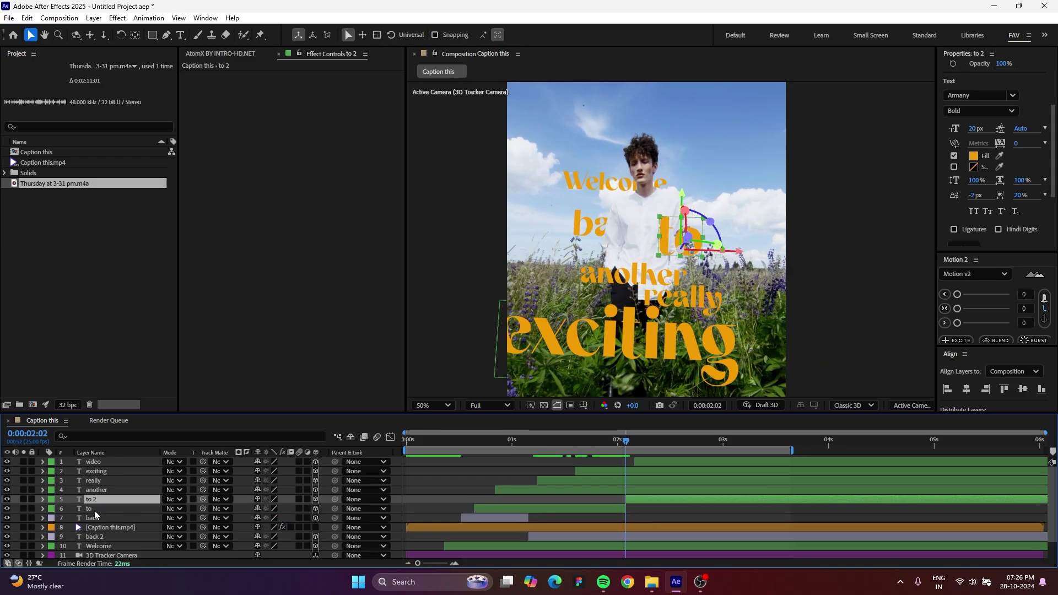
drag(91, 527, 91, 499)
Preview the split captions from 0:00:00:04 to check how they pass in front of and behind the man.
click(422, 447)
key(space)
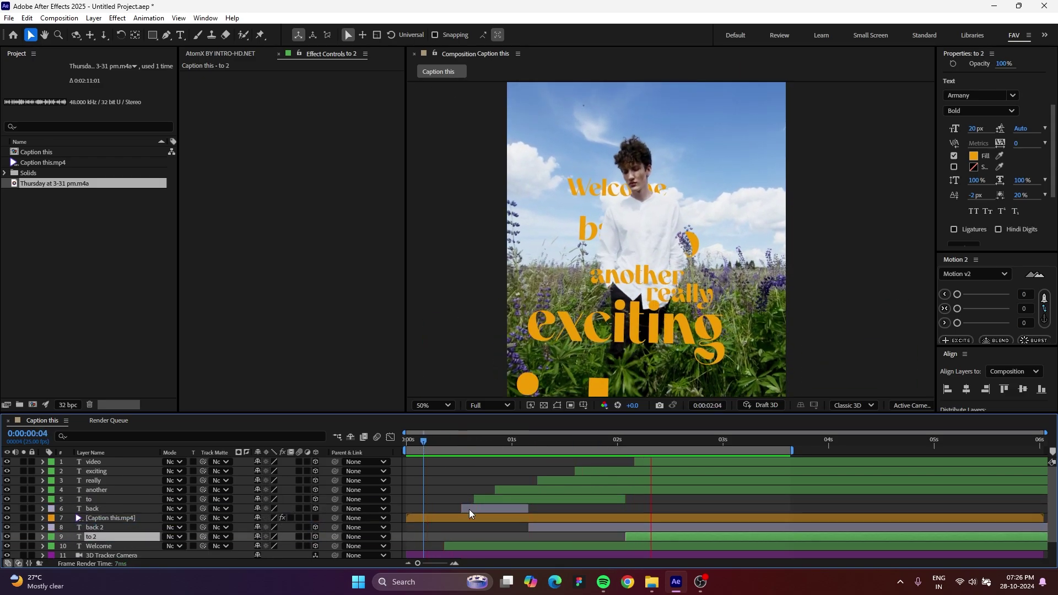
key(space)
Apply Animation Composer's "Fade Characters Separately" text transition as an In animation to the "Welcome" caption.
scroll(466, 513, down, 1)
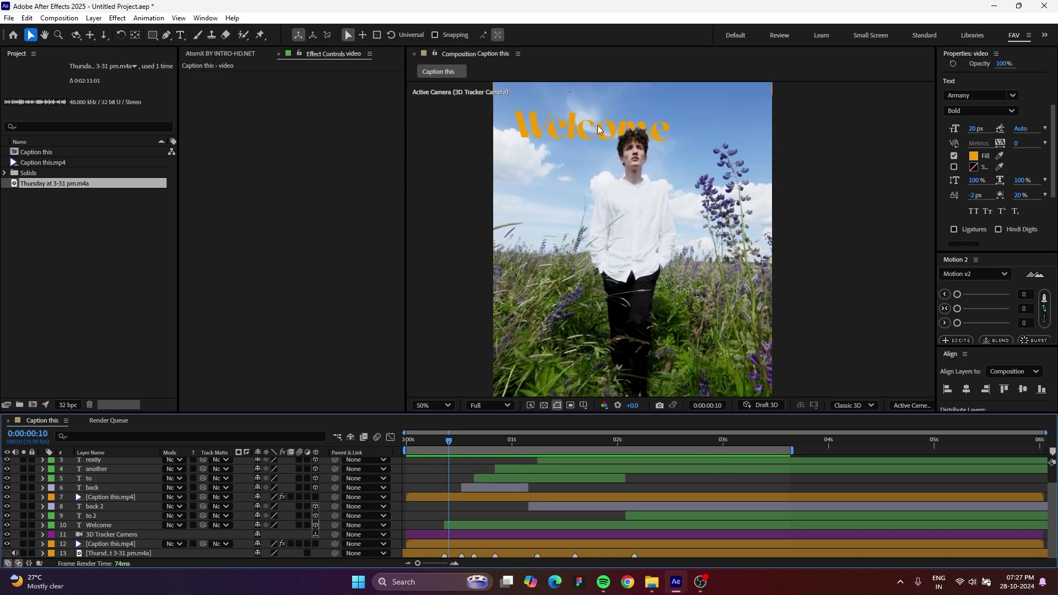
click(94, 526)
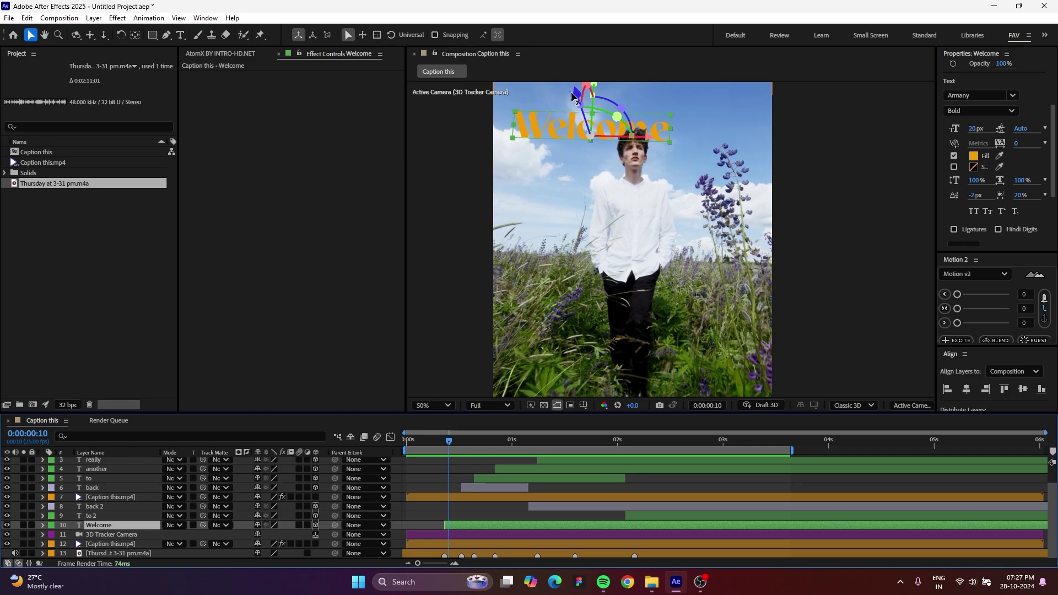
click(206, 19)
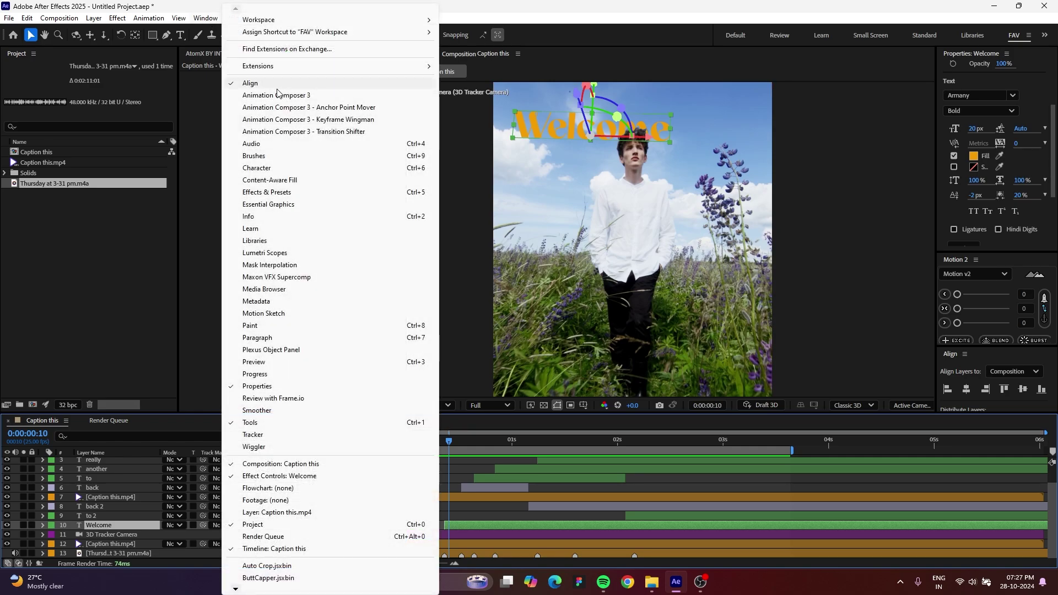
click(297, 96)
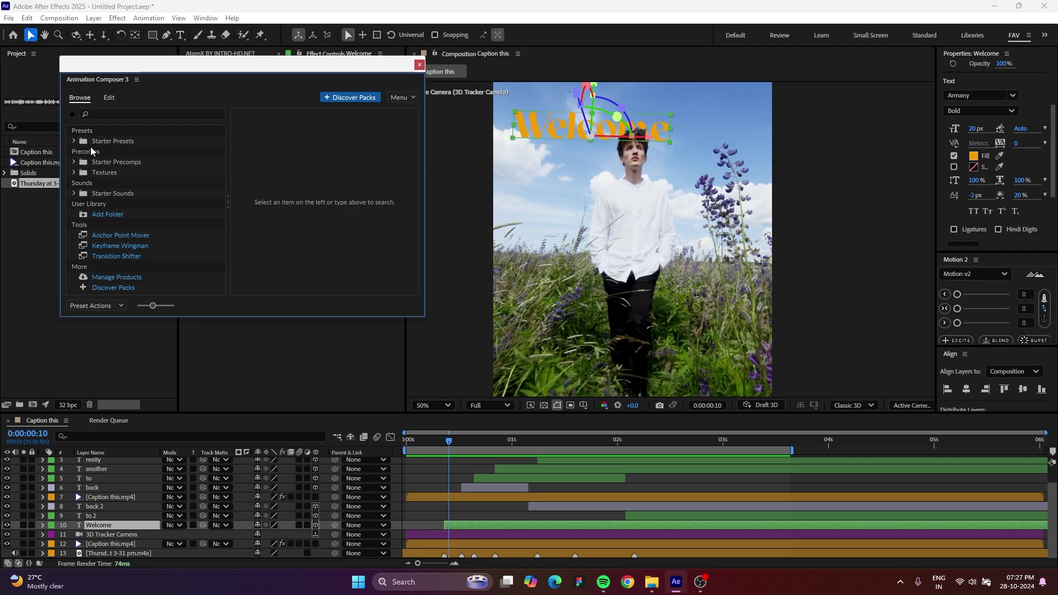
click(75, 141)
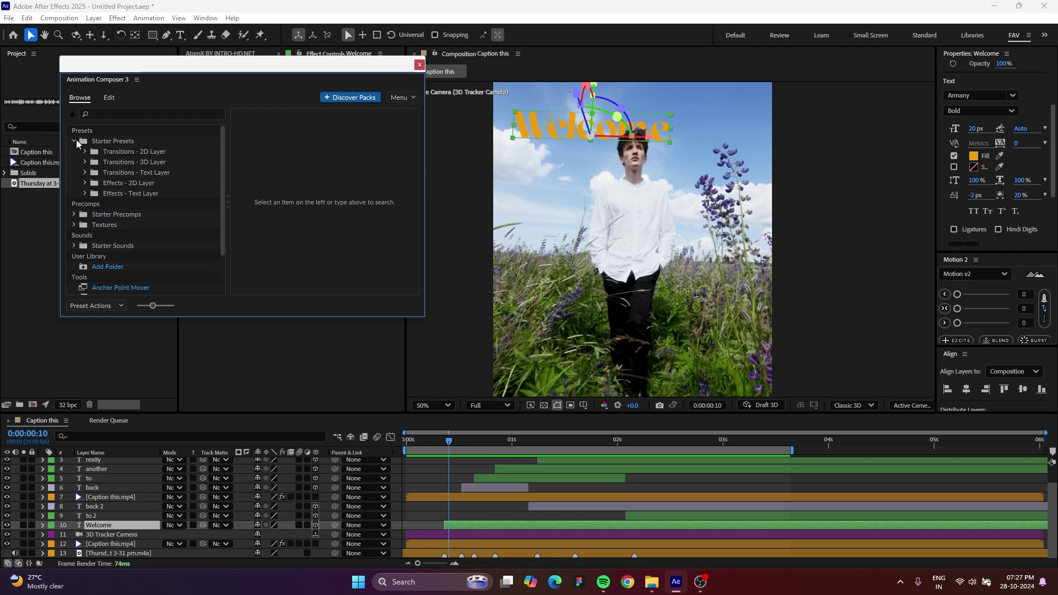
click(144, 173)
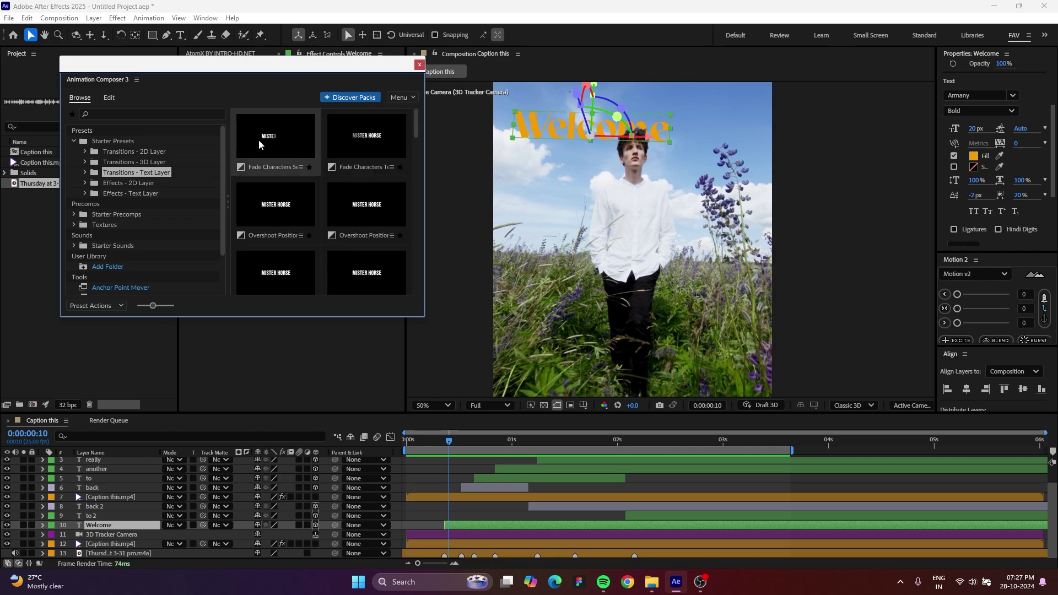
mouse_move(280, 138)
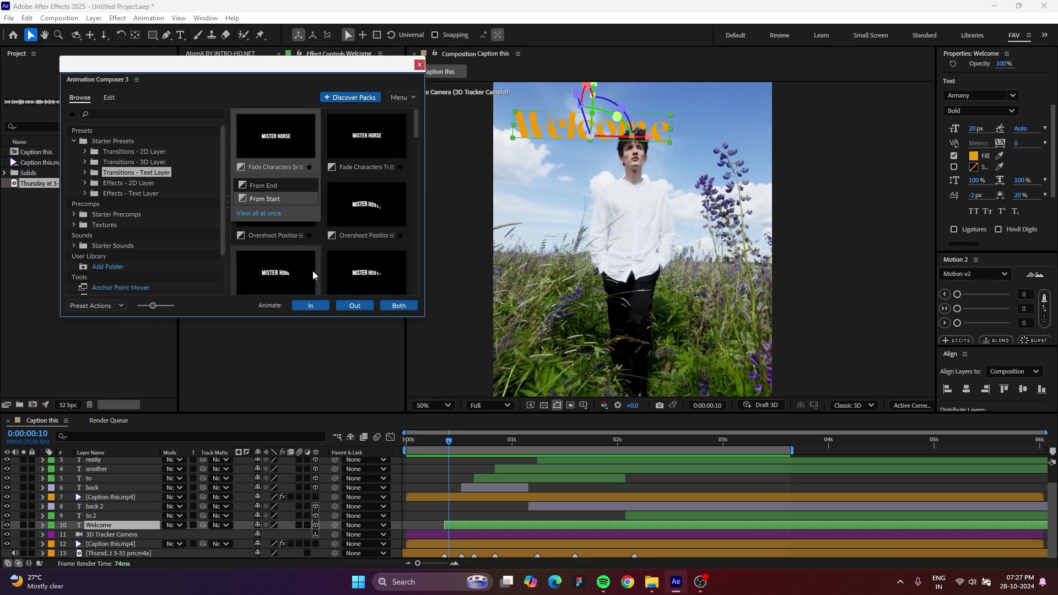
scroll(313, 270, down, 3)
scroll(326, 243, up, 3)
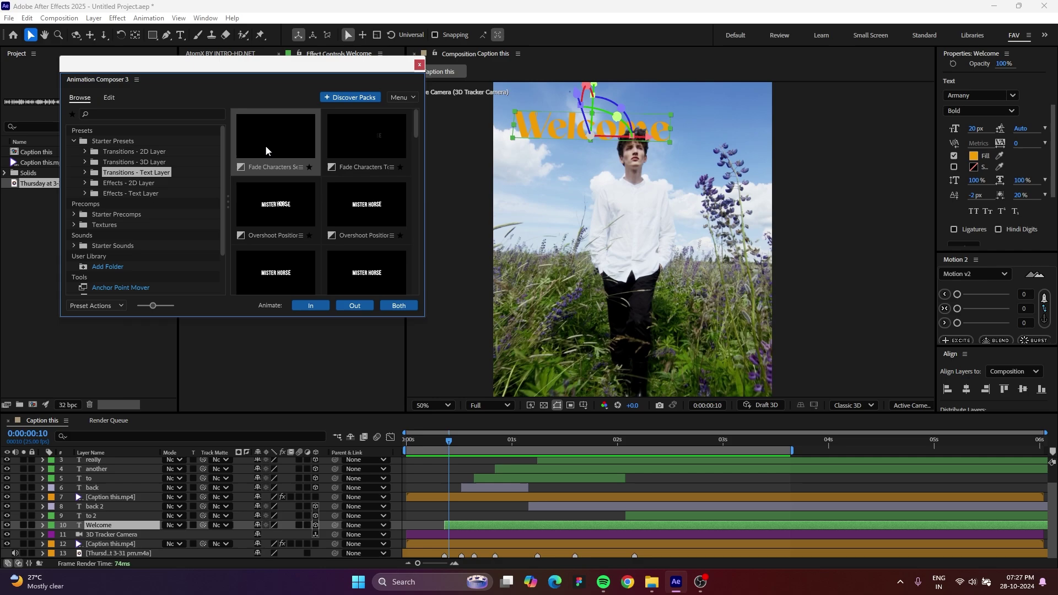
click(307, 306)
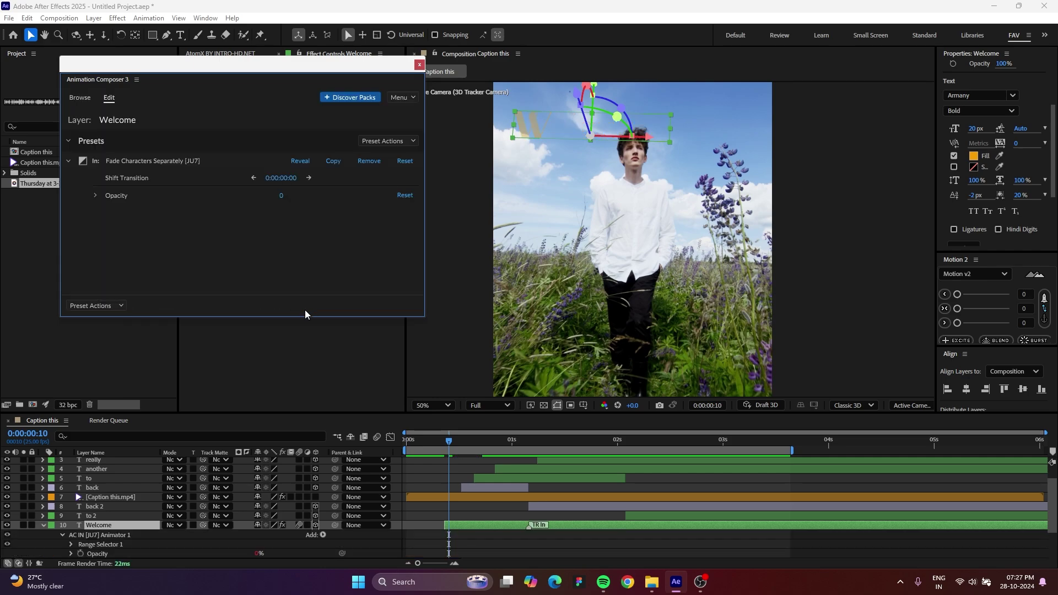
click(43, 525)
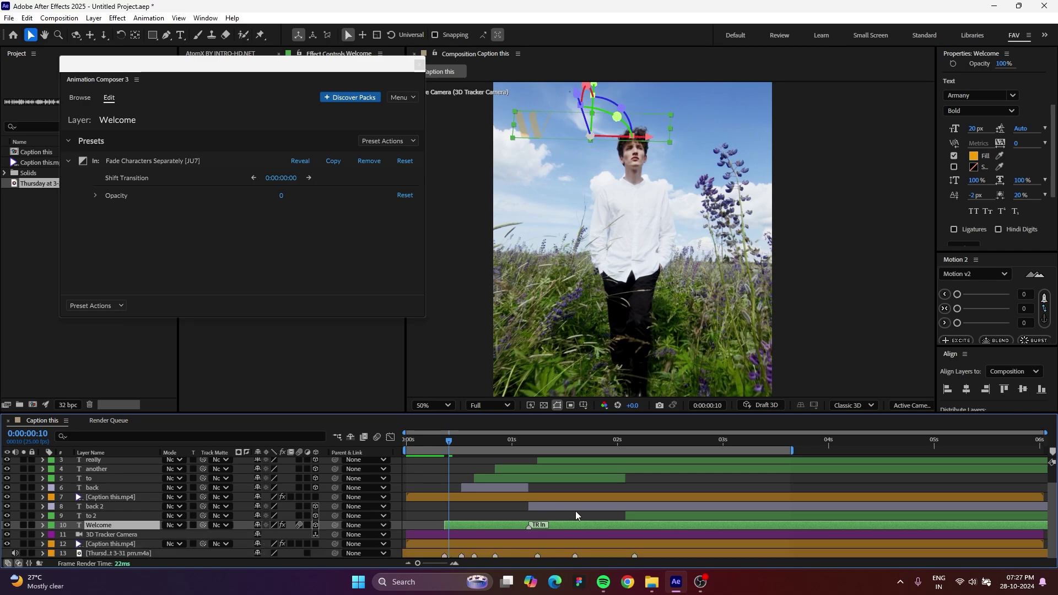
Shorten the "Welcome" In transition by moving its end marker to just before the "to" caption starts, and preview the fade.
drag(445, 444, 499, 444)
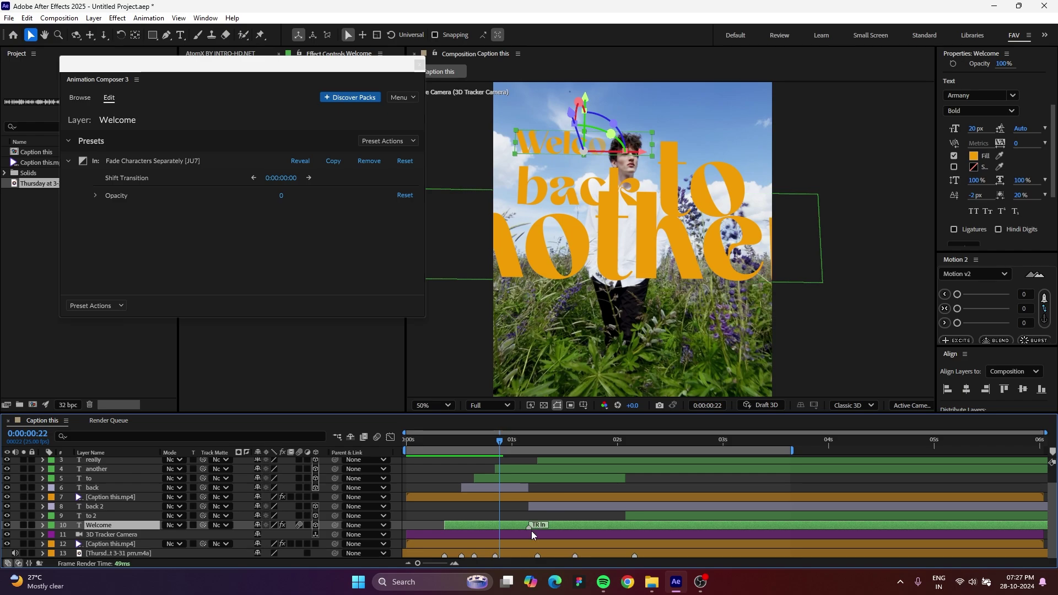
drag(529, 526, 467, 527)
key(space)
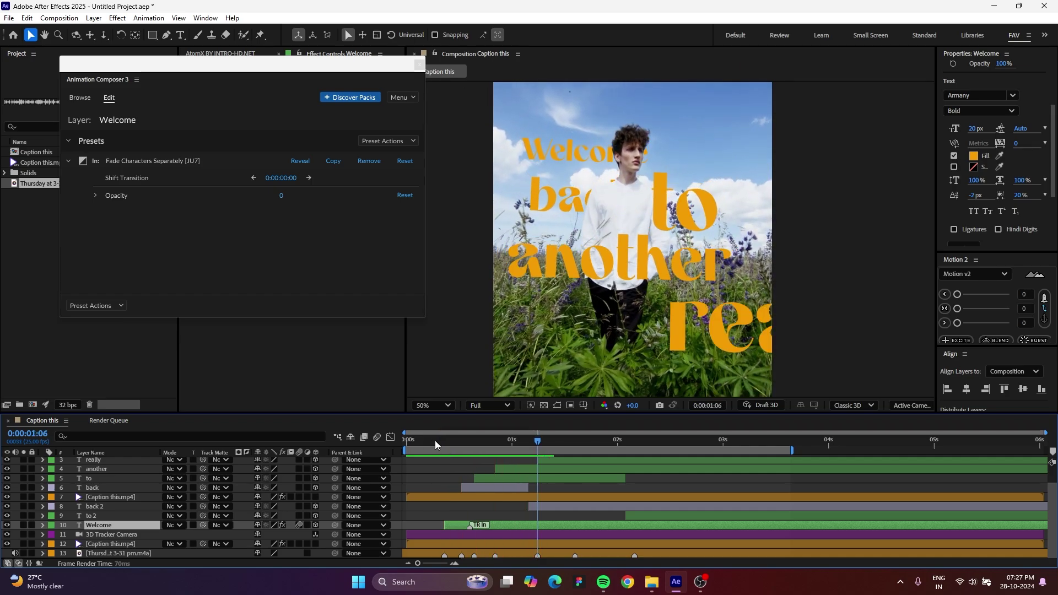
click(419, 443)
drag(421, 445, 611, 445)
Apply the "Overshoot Position & Rotate & Scale Characters" In transition to the "video" caption and close Animation Composer.
click(568, 333)
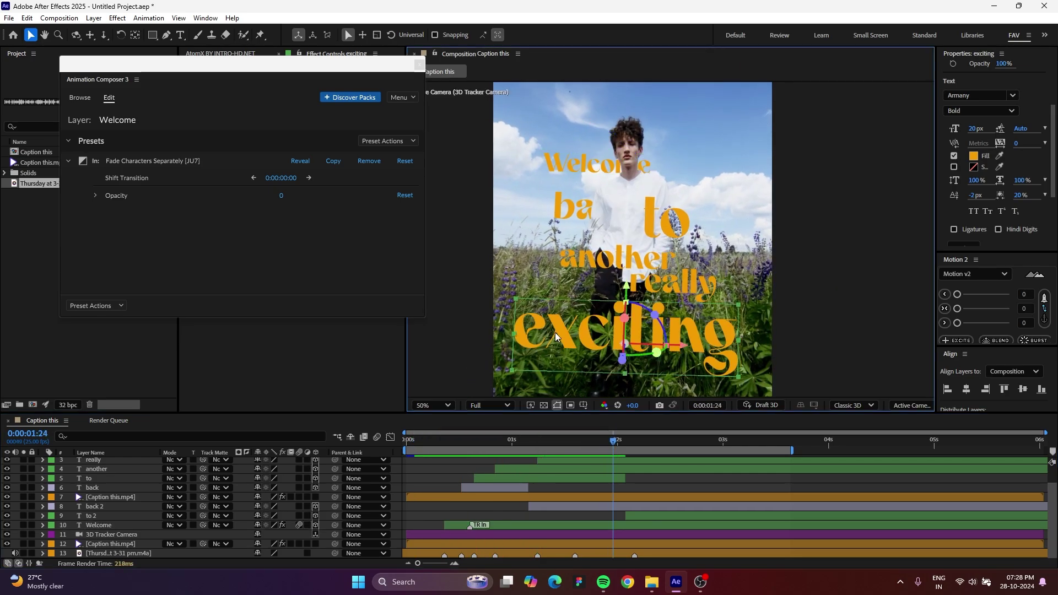
drag(612, 440, 655, 444)
click(524, 373)
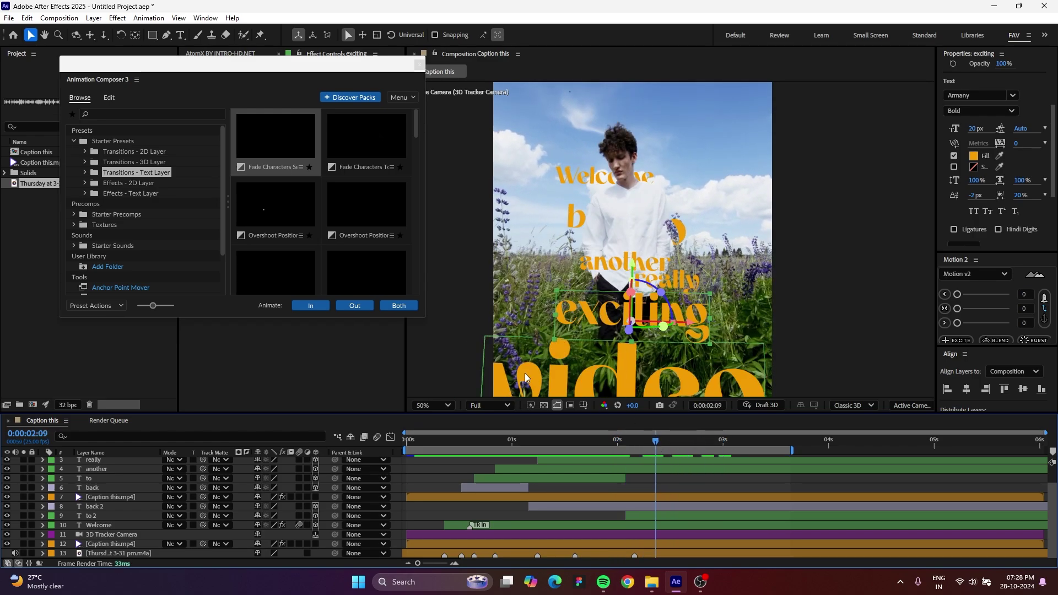
scroll(283, 176, down, 1)
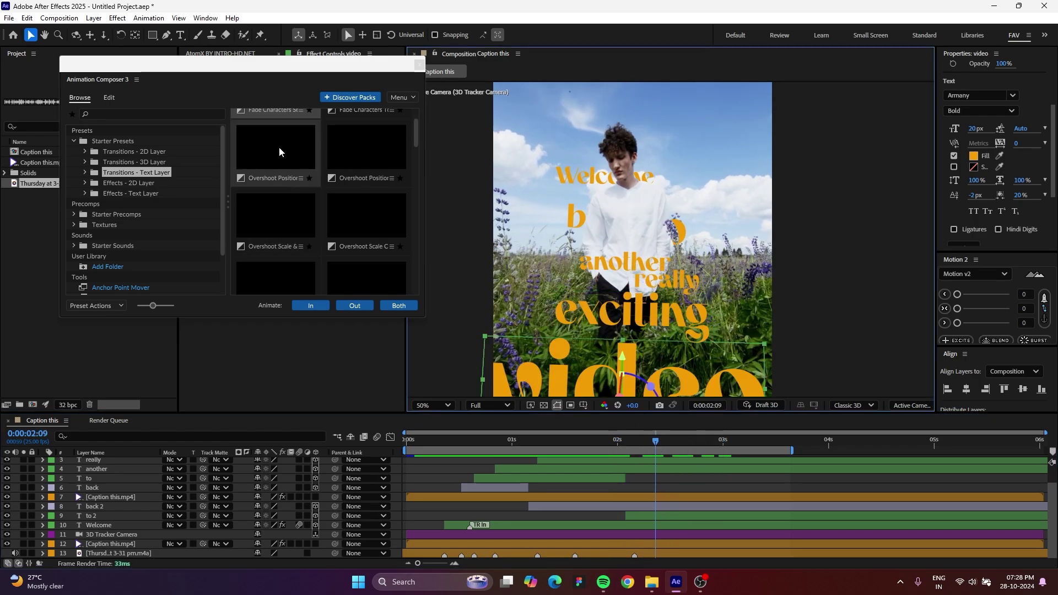
mouse_move(292, 157)
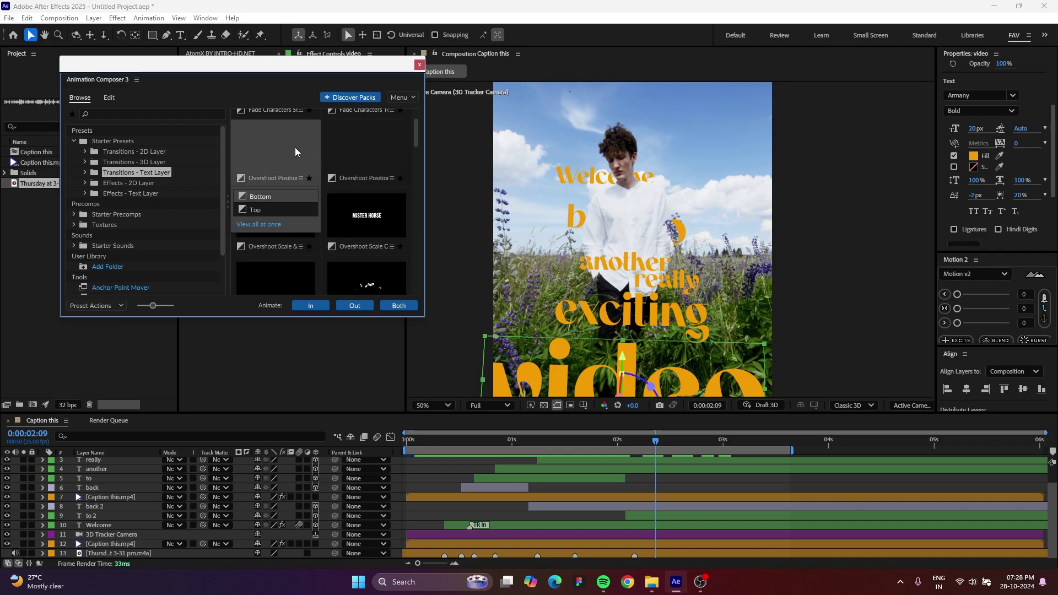
click(309, 304)
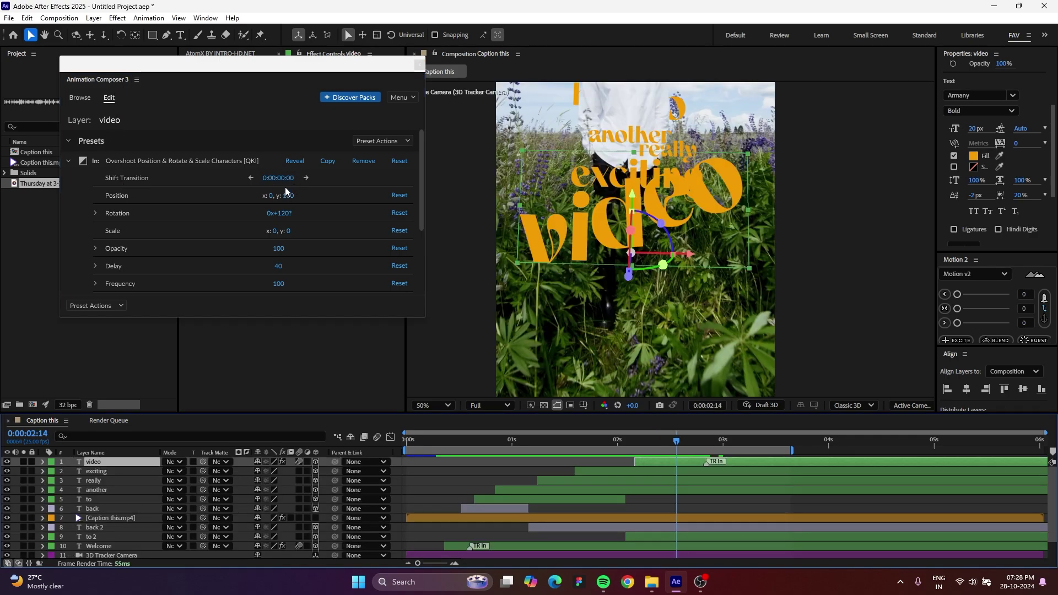
click(419, 65)
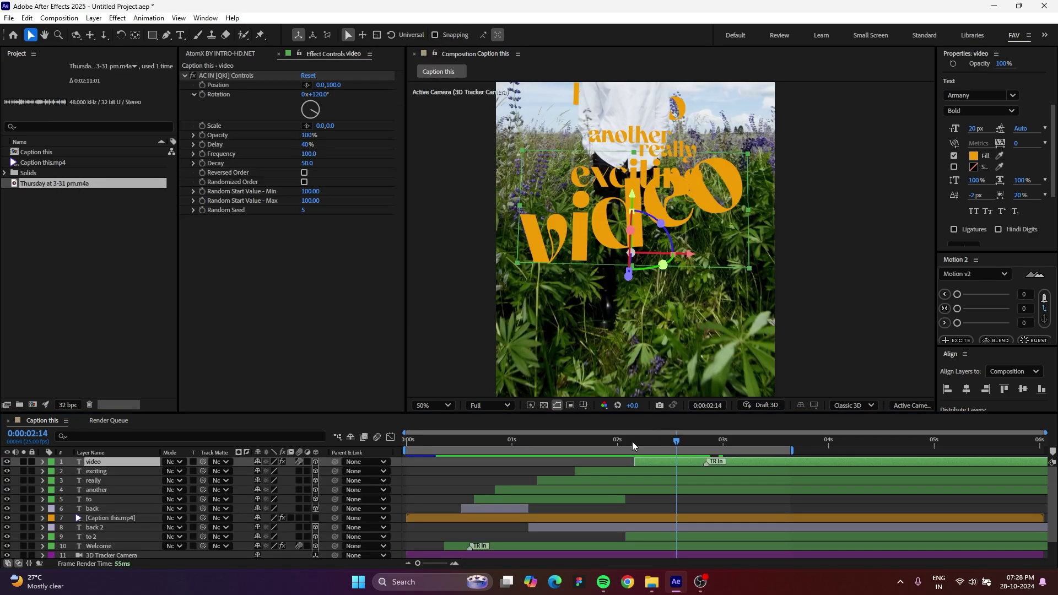
Set the vertical Position value of the "video" caption's In transition to 20.
click(646, 461)
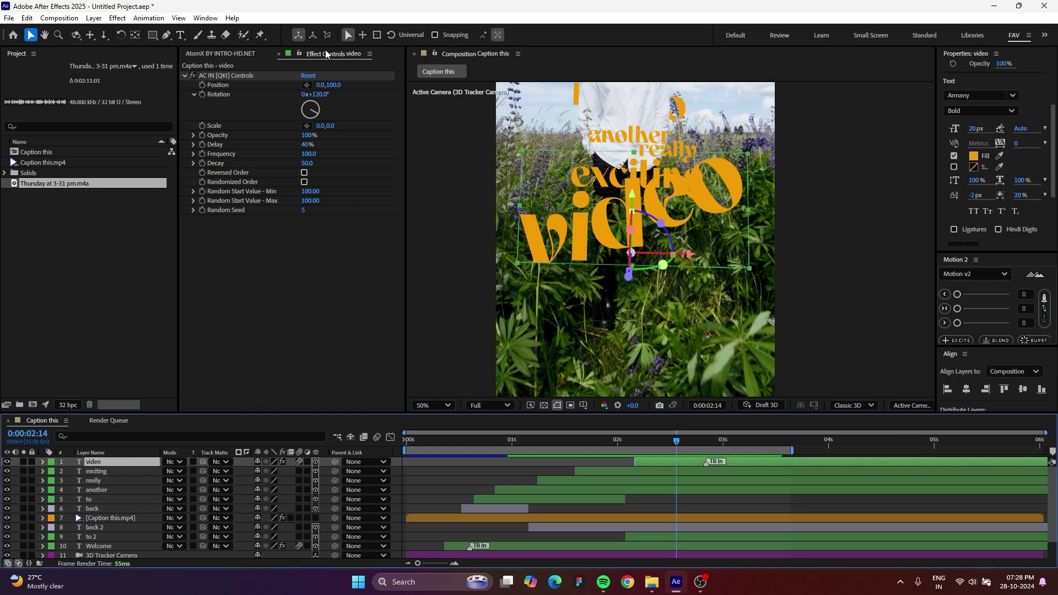
click(335, 85)
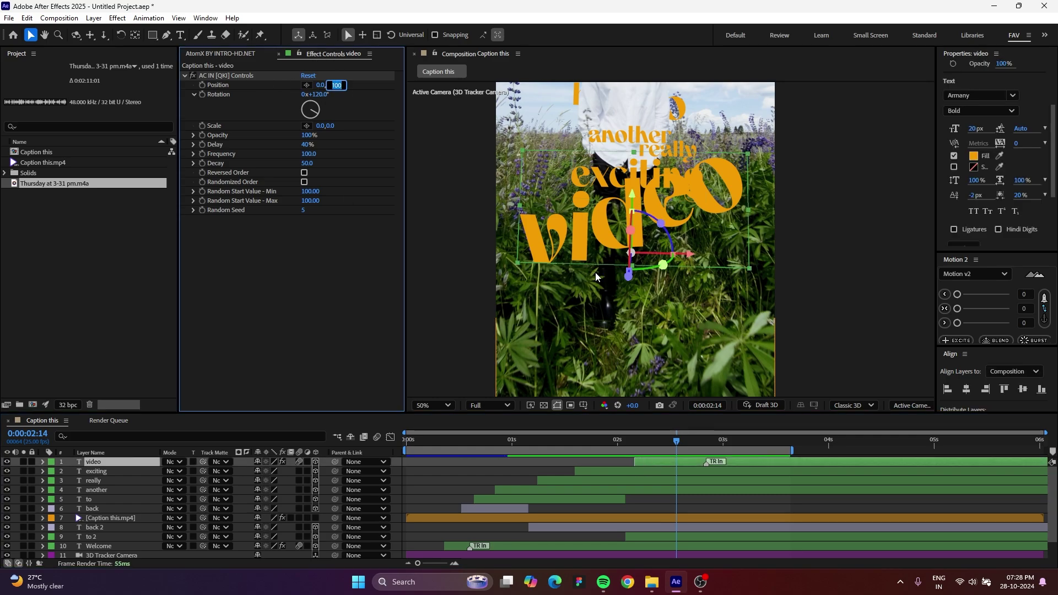
key(Return)
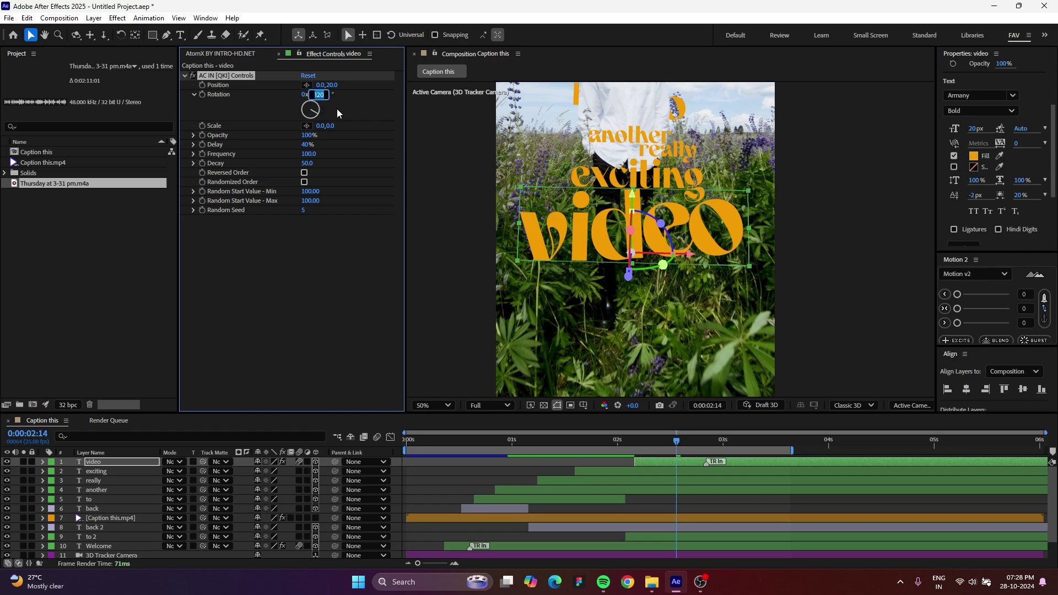
Set the Rotation of the "video" caption's In transition to 20° and check an earlier frame of the animation.
text(20)
key(Return)
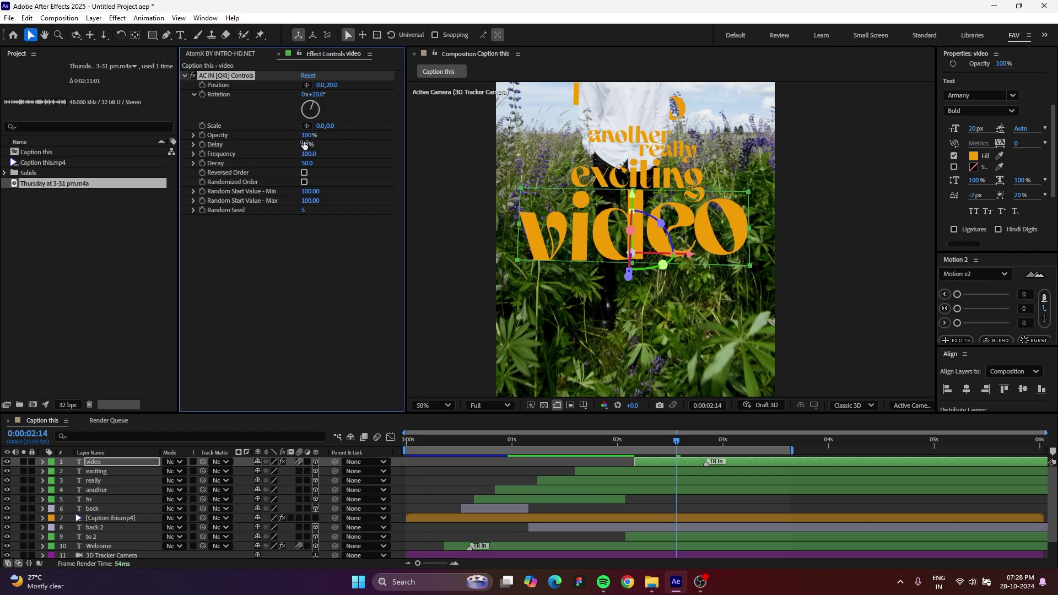
mouse_move(641, 451)
mouse_down()
mouse_move(668, 447)
mouse_move(650, 448)
mouse_up()
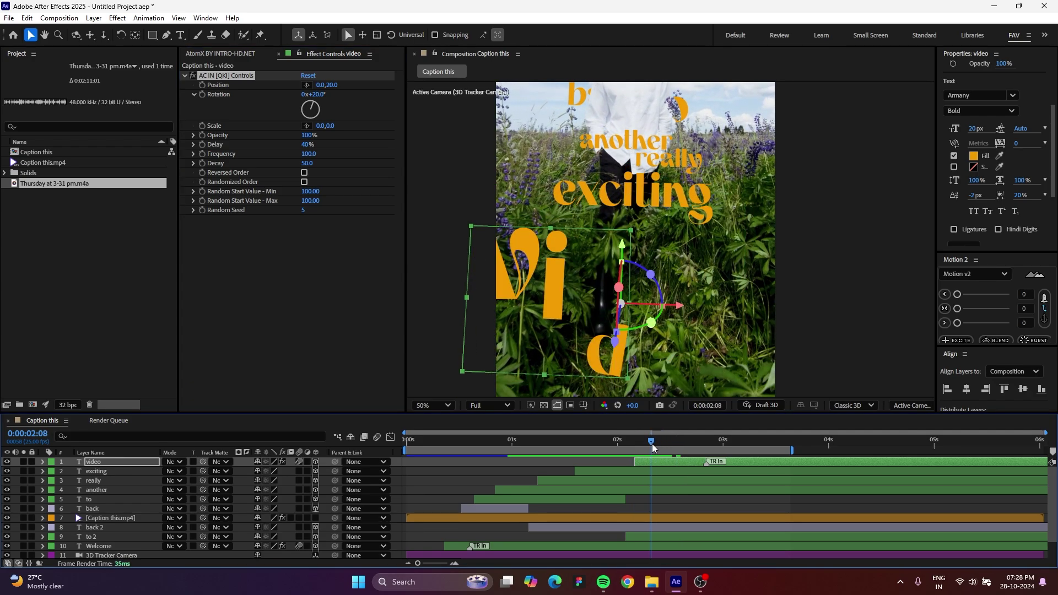
Try a vertical Position of 5 and settle on 10 for the "video" In transition, and preview the animation.
click(333, 85)
text(5)
key(Return)
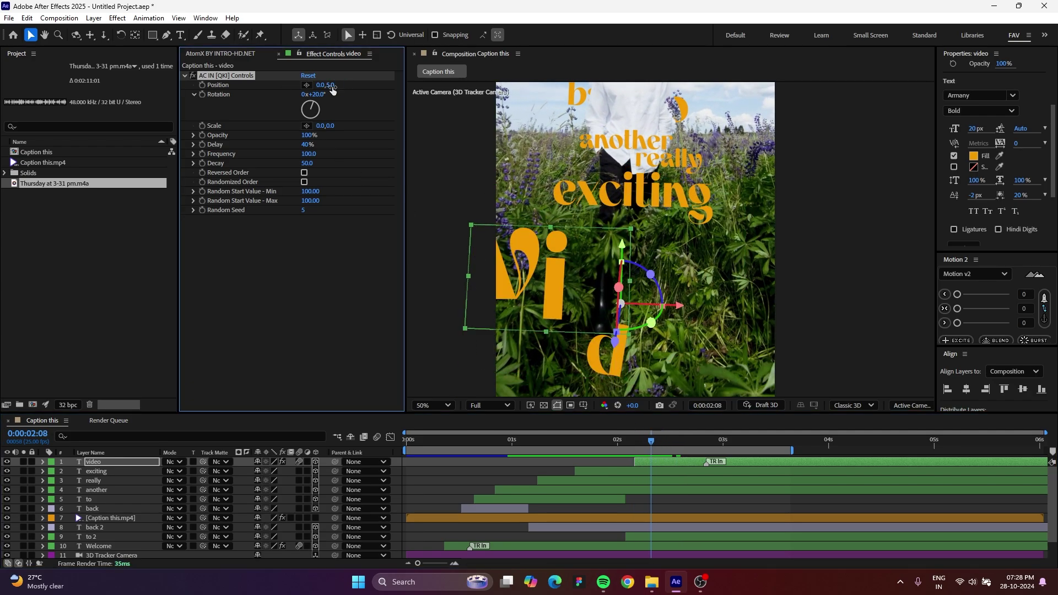
click(618, 446)
key(comma)
key(space)
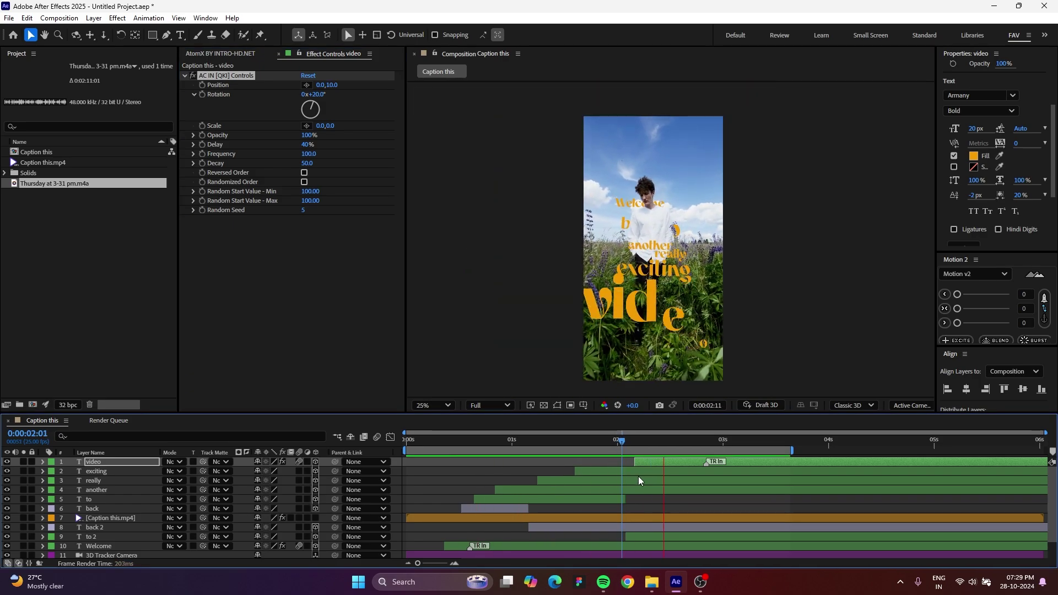
key(space)
key(period)
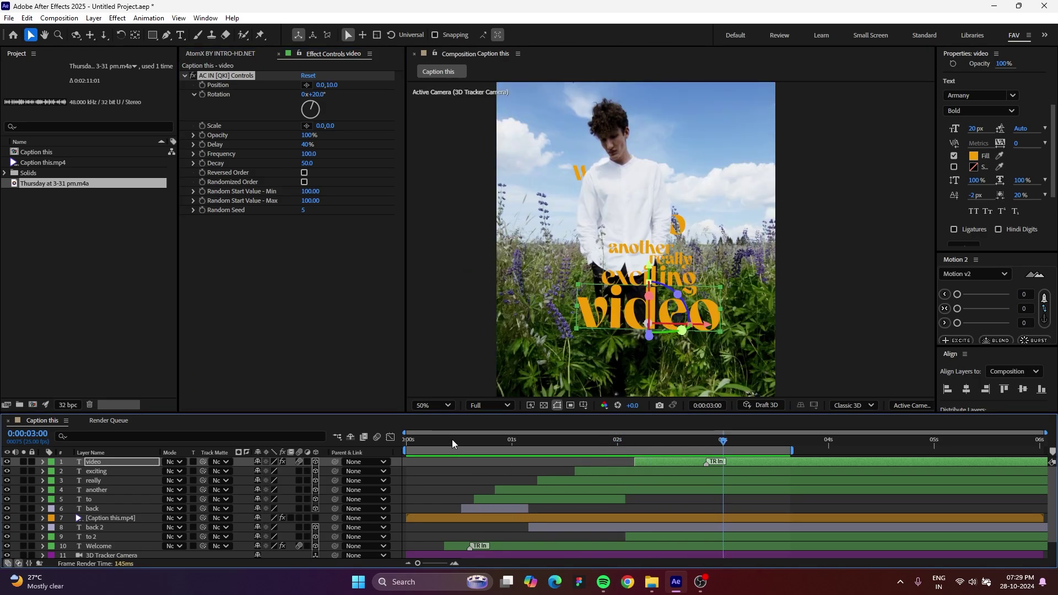
Add an Inner Shadow layer style to the "another" caption and inspect it up close.
drag(452, 438, 560, 448)
click(573, 245)
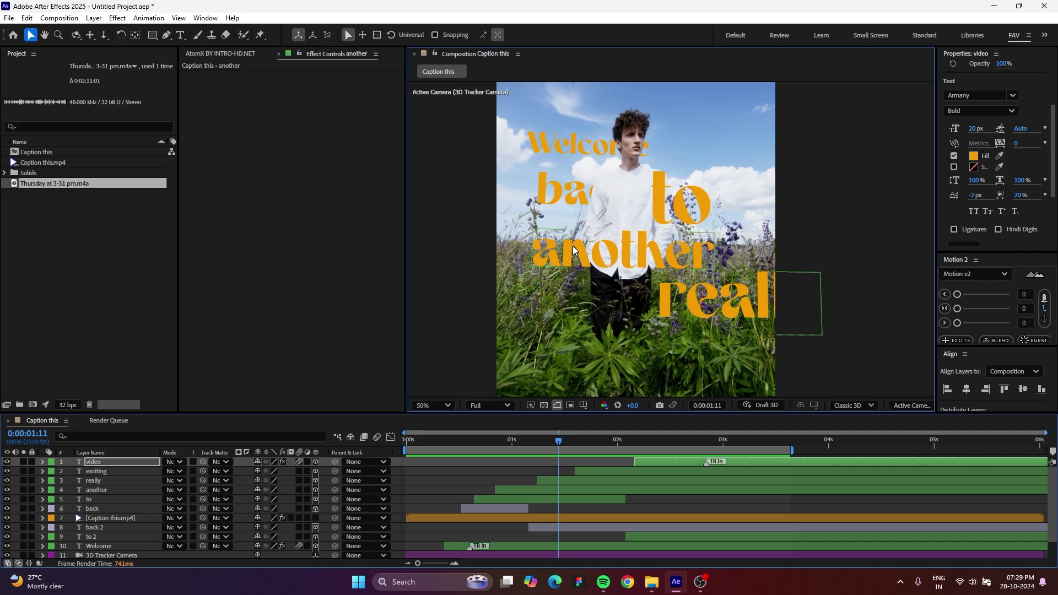
right_click(107, 490)
mouse_move(162, 310)
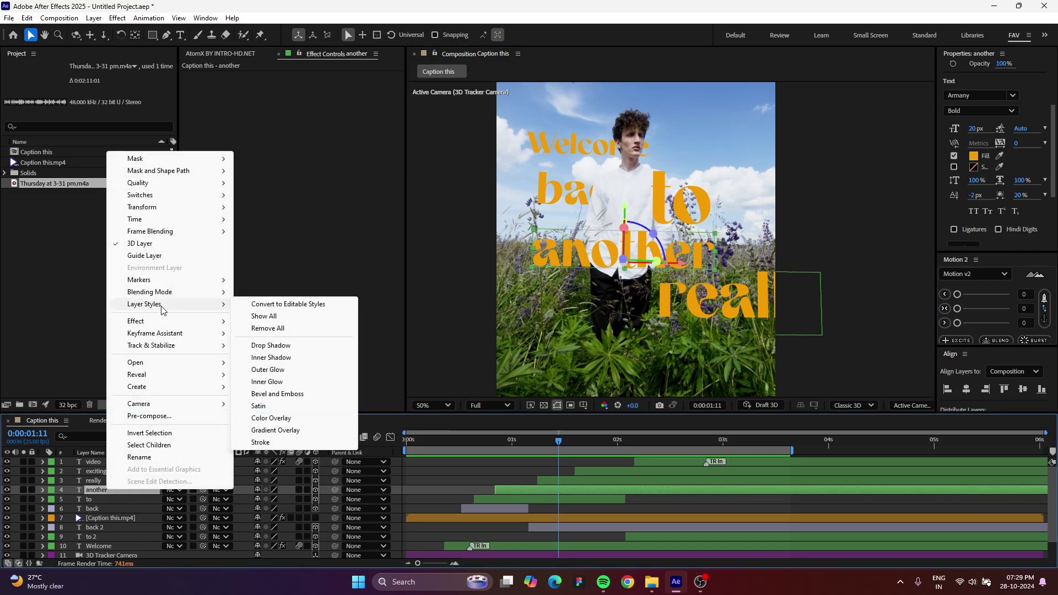
click(296, 358)
key(slash)
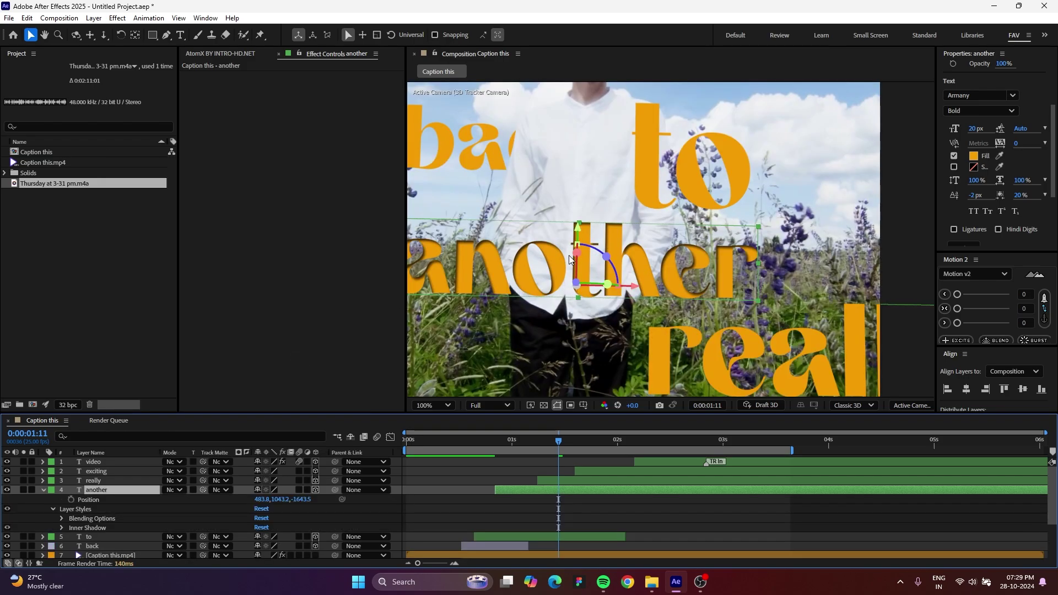
drag(454, 272, 563, 260)
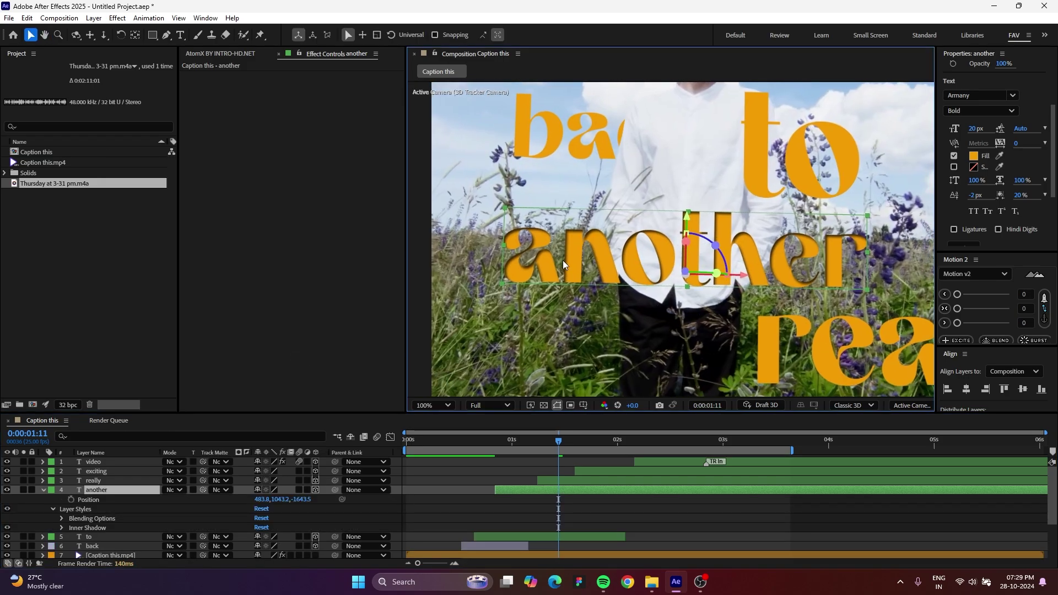
Expand the Inner Shadow settings of the "another" caption and set the shadow's blend mode to Dissolve.
click(43, 490)
click(44, 491)
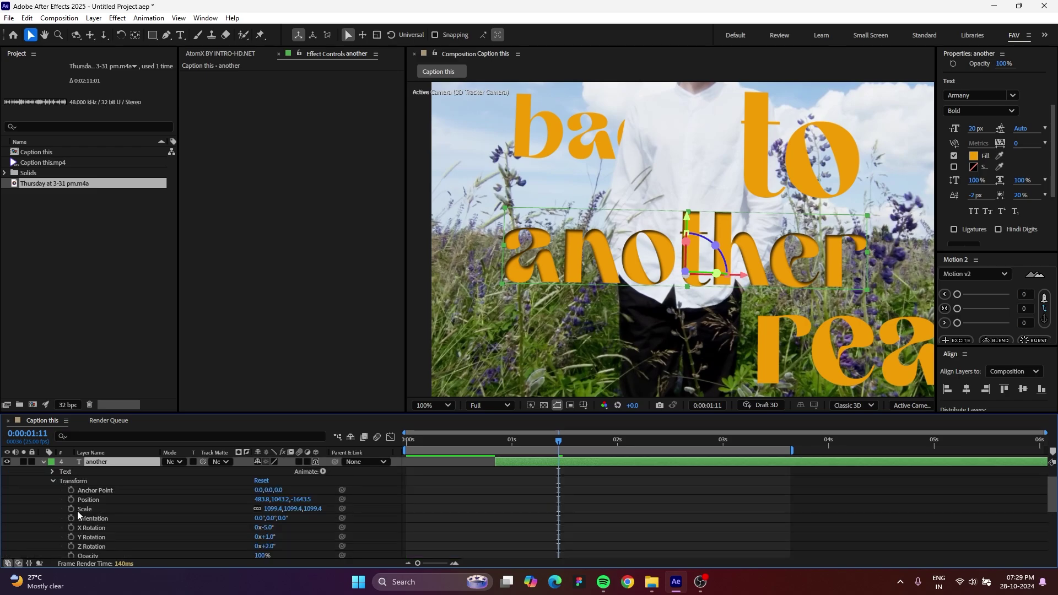
click(52, 481)
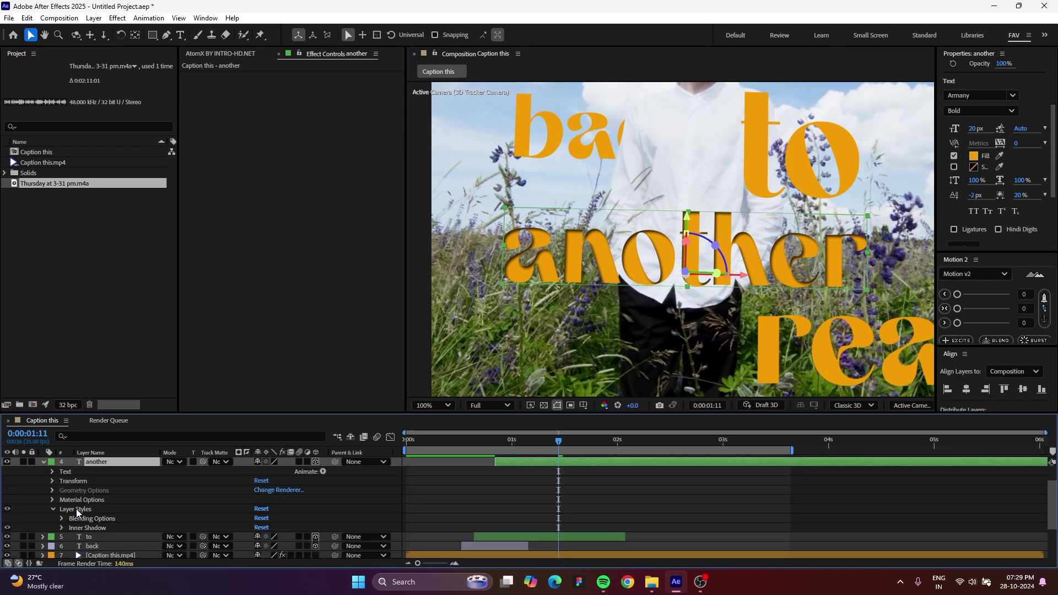
click(61, 527)
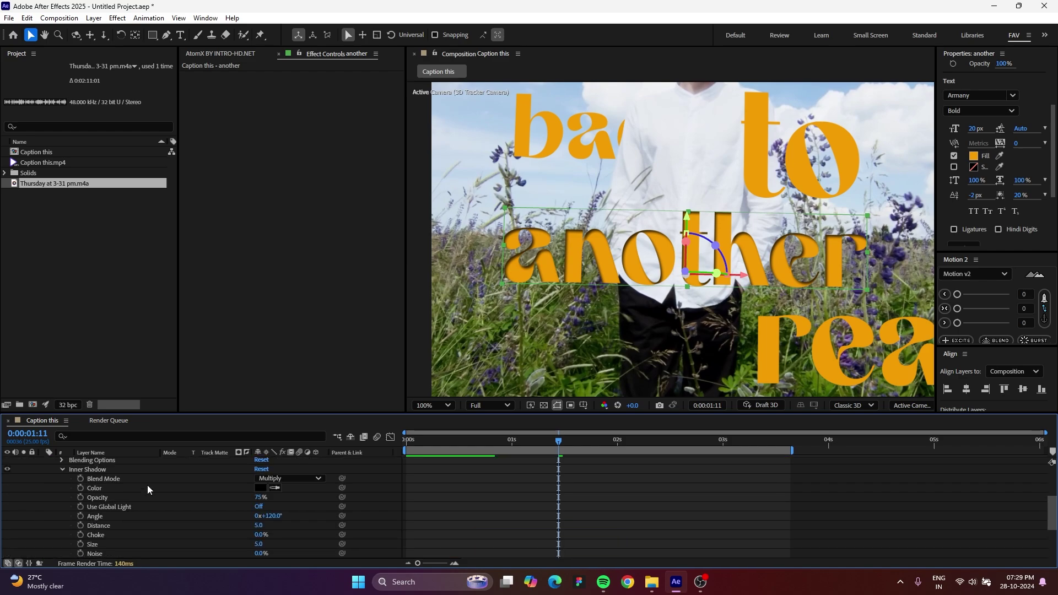
click(269, 479)
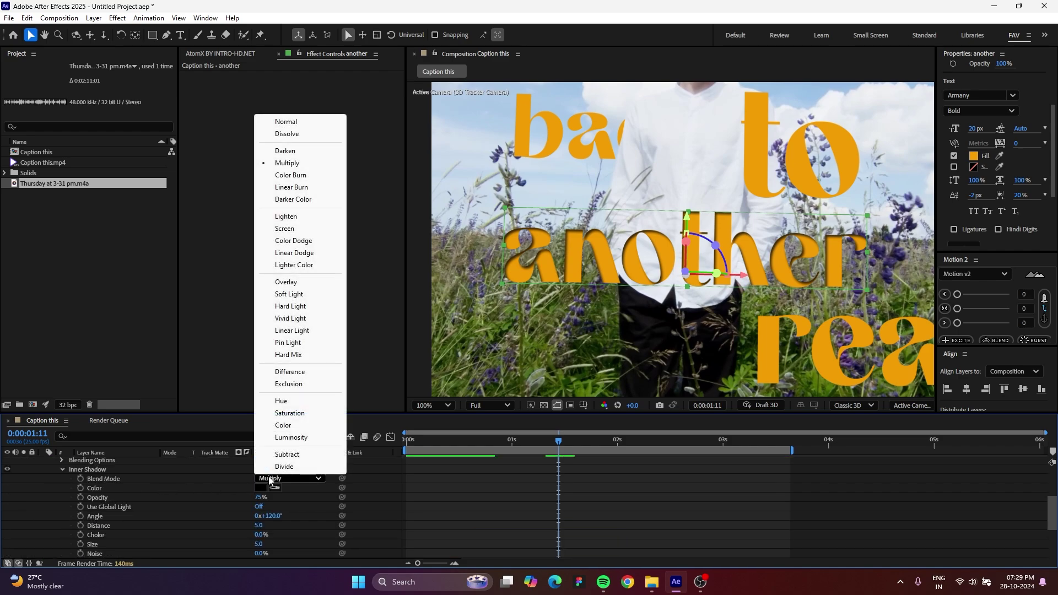
click(301, 135)
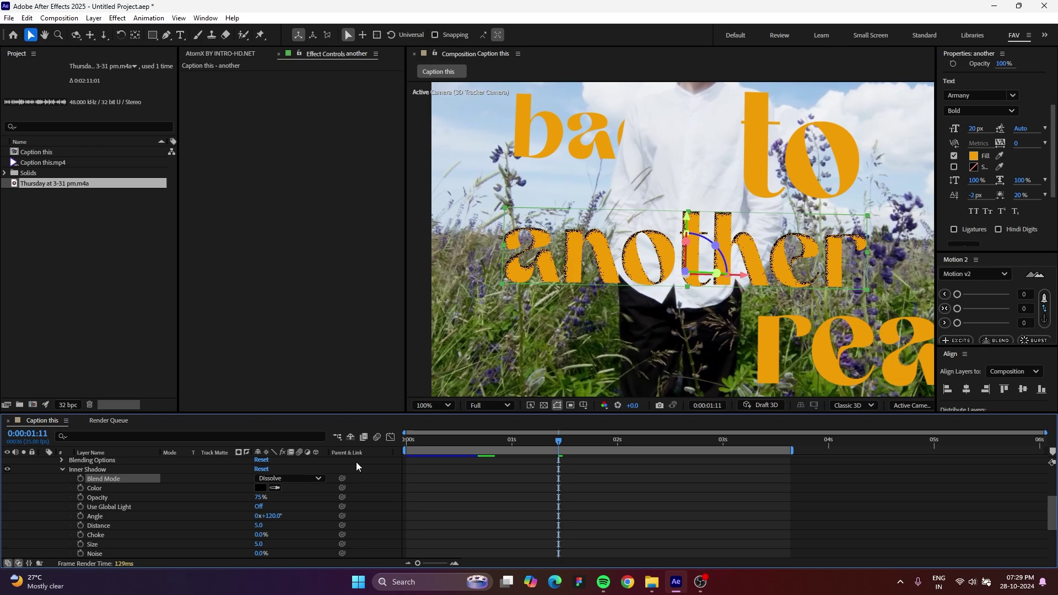
Sample the caption's orange for the Inner Shadow color and lighten it to the pale orange FFD792.
click(261, 488)
click(392, 363)
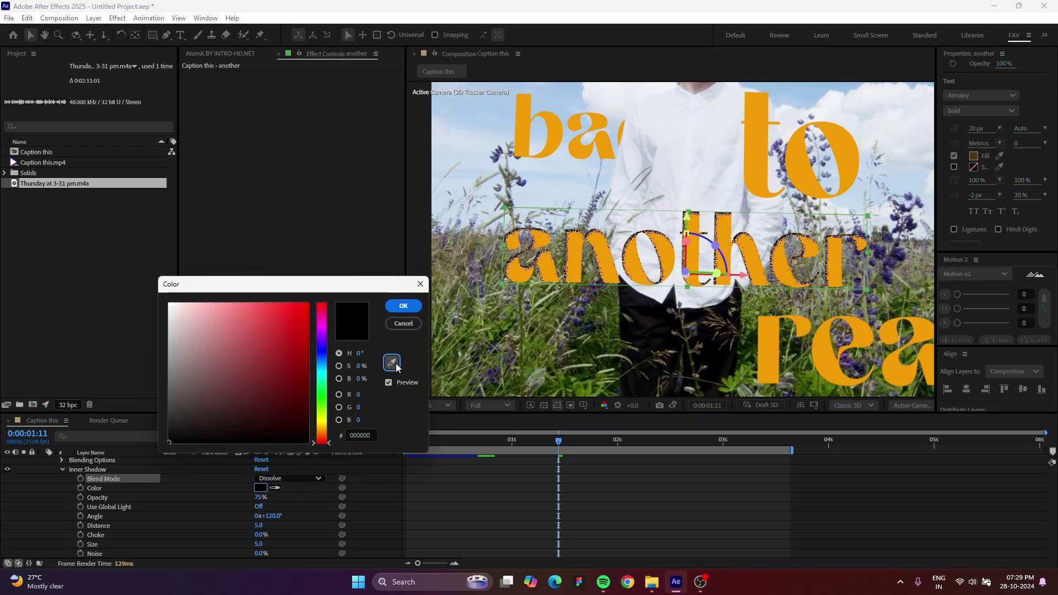
click(747, 243)
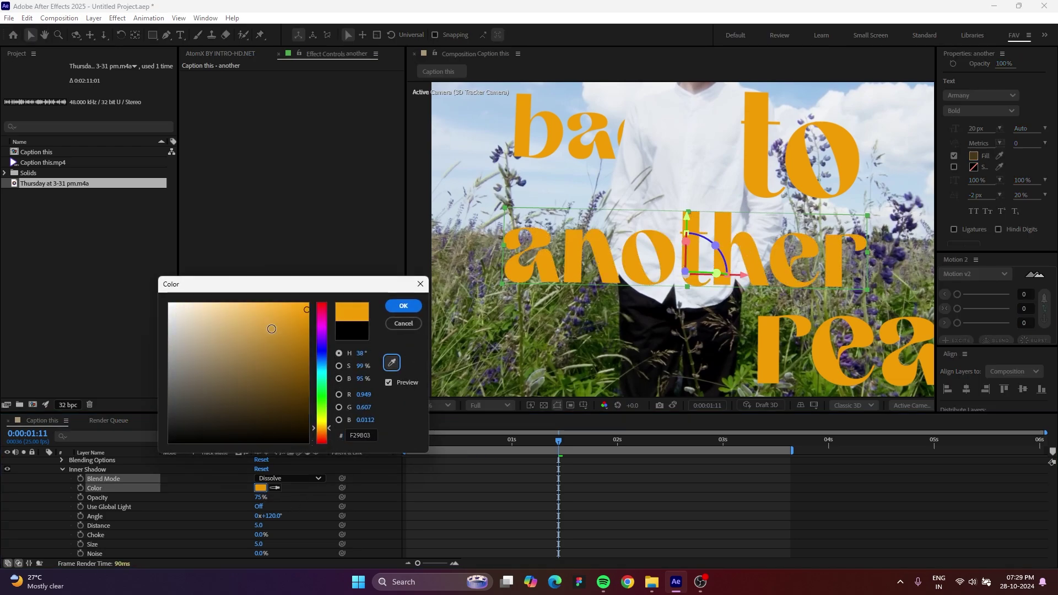
drag(275, 338, 228, 292)
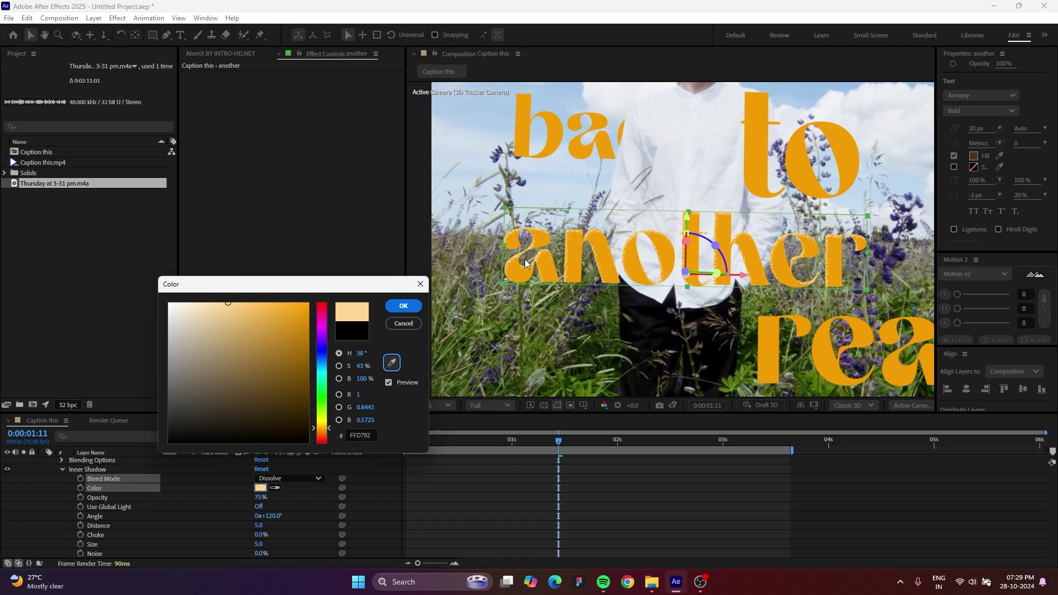
click(404, 306)
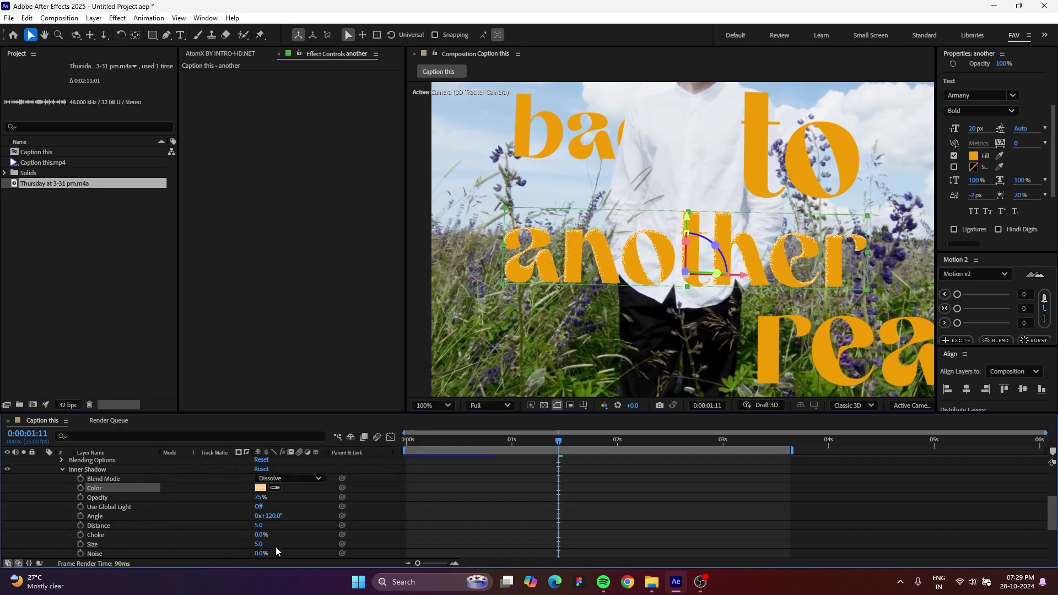
Set the Inner Shadow's Size to 15 and its Distance to 19.
drag(261, 547, 267, 525)
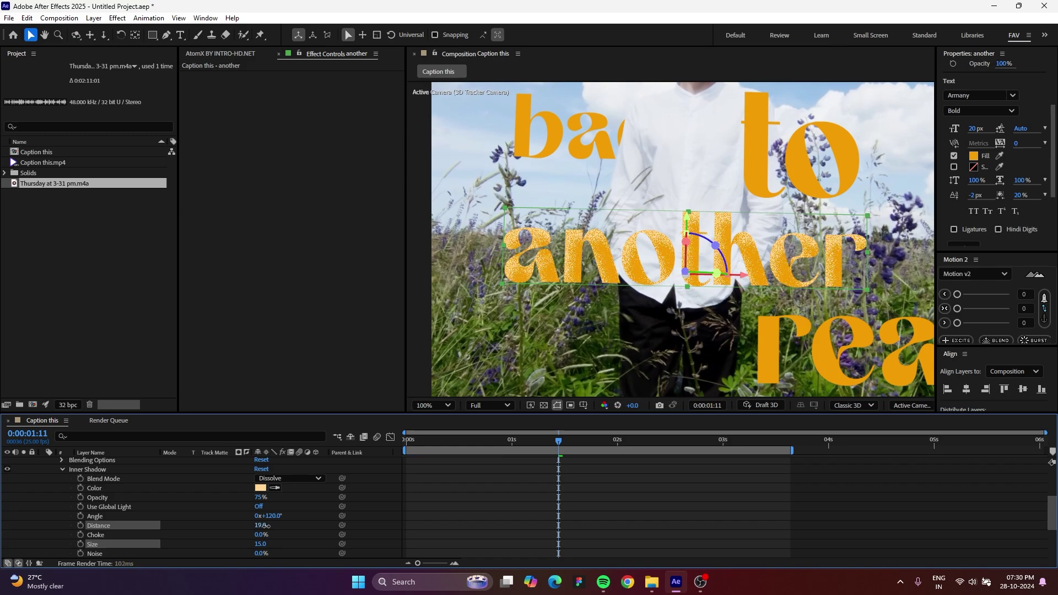
click(288, 530)
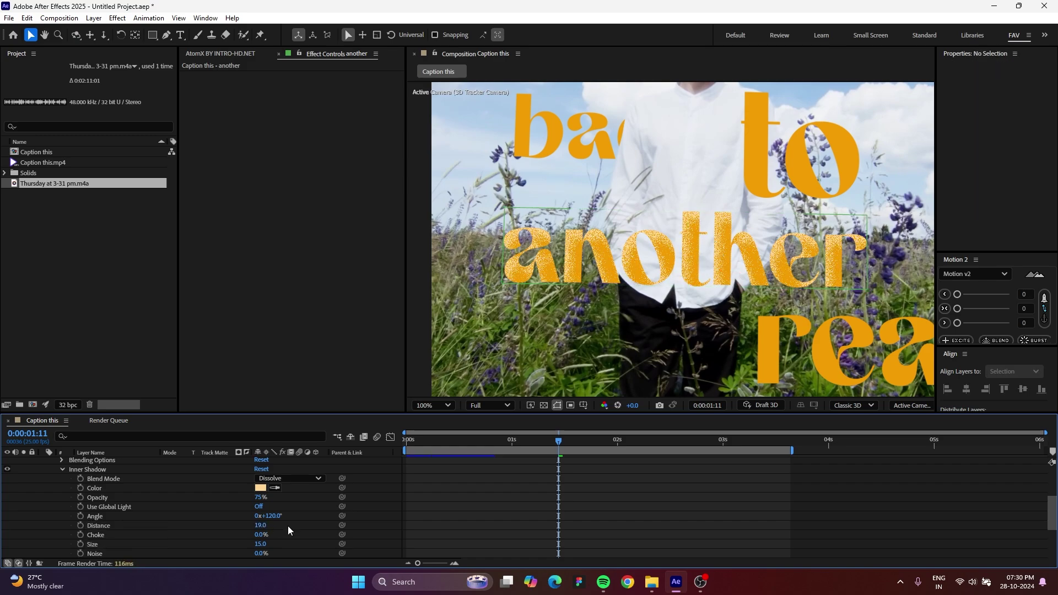
Add a Gradient Overlay layer style to the "another" caption.
scroll(90, 538, up, 3)
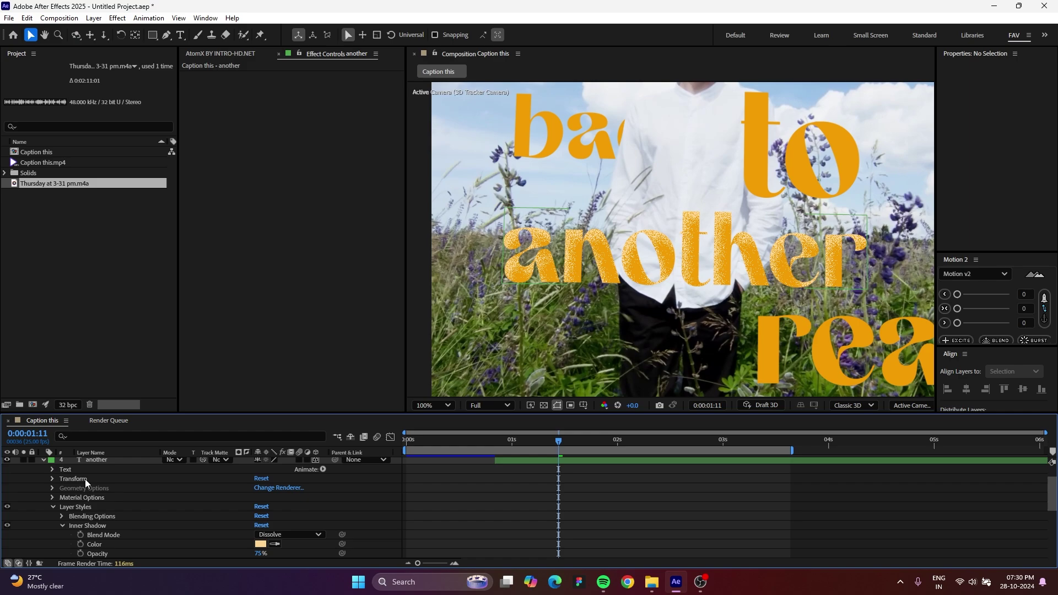
right_click(103, 458)
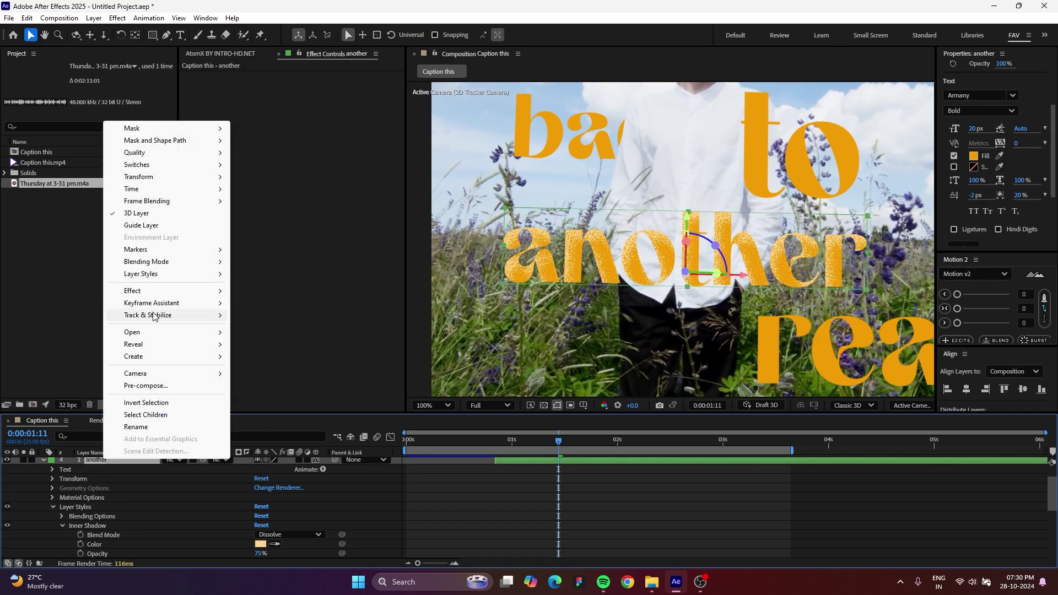
click(96, 461)
scroll(96, 461, up, 3)
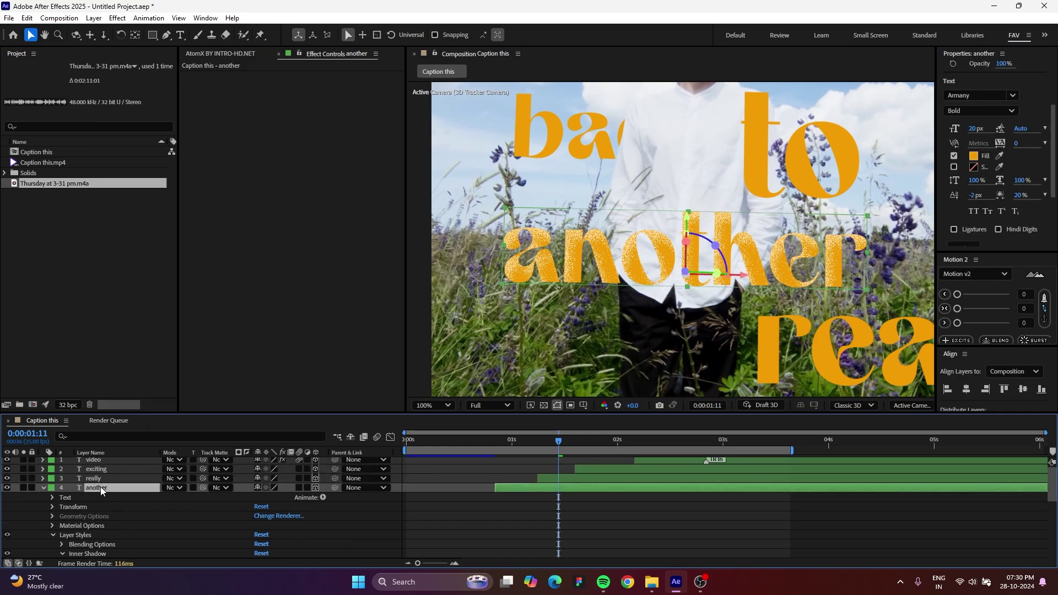
right_click(95, 487)
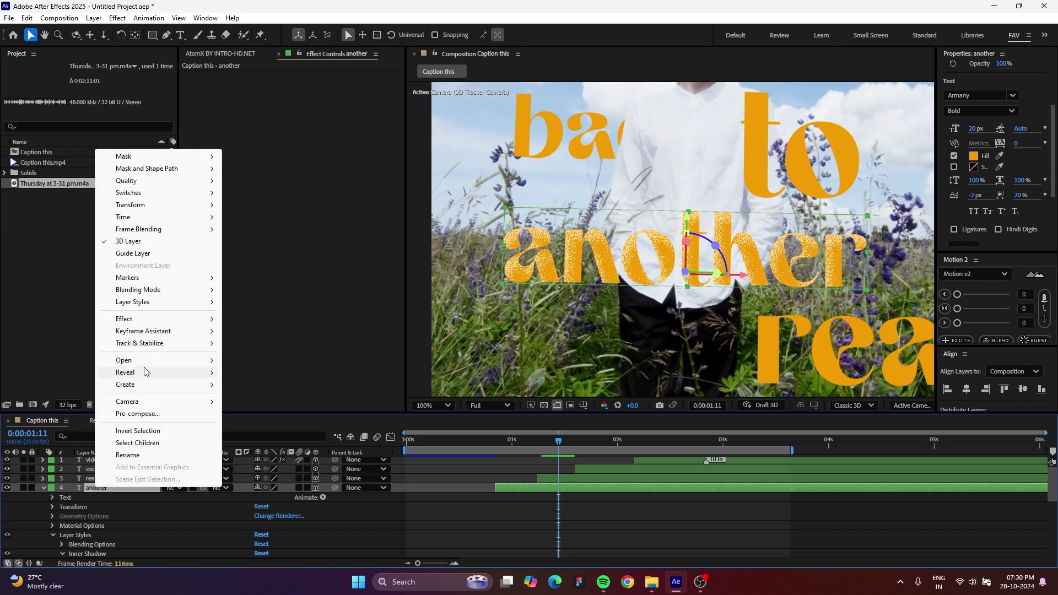
mouse_move(142, 304)
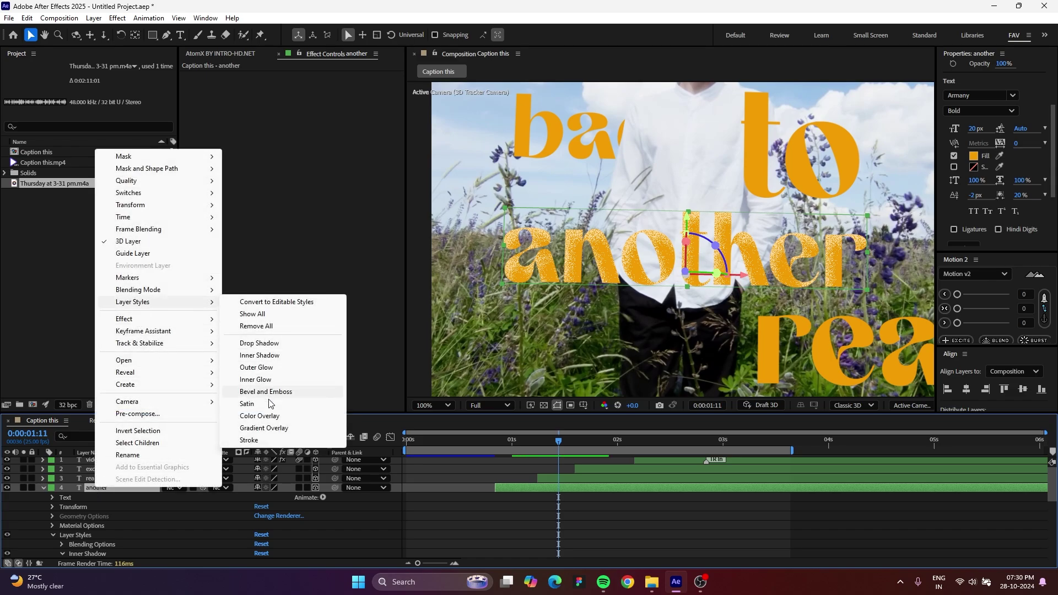
click(269, 433)
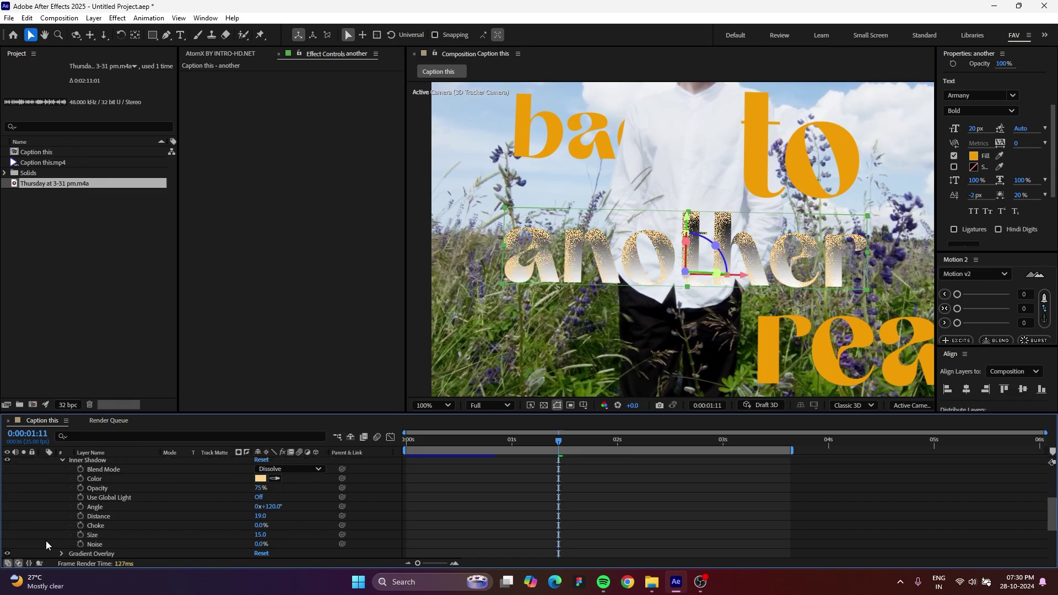
Open the Gradient Overlay's colors for editing and set the black end stop to orange sampled from the "to" caption.
scroll(80, 517, down, 3)
click(52, 470)
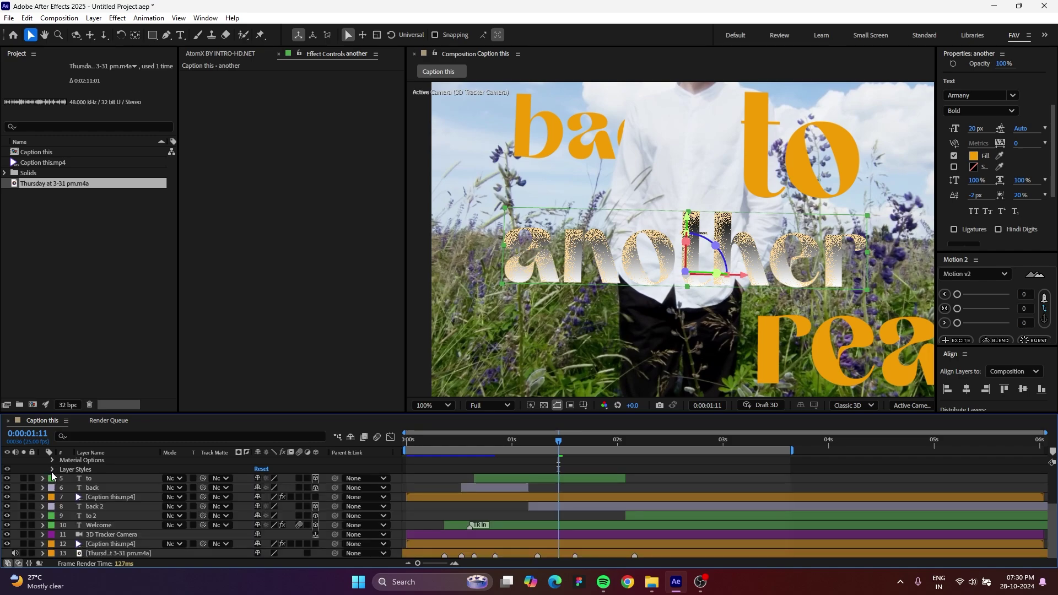
click(51, 471)
click(61, 480)
click(92, 491)
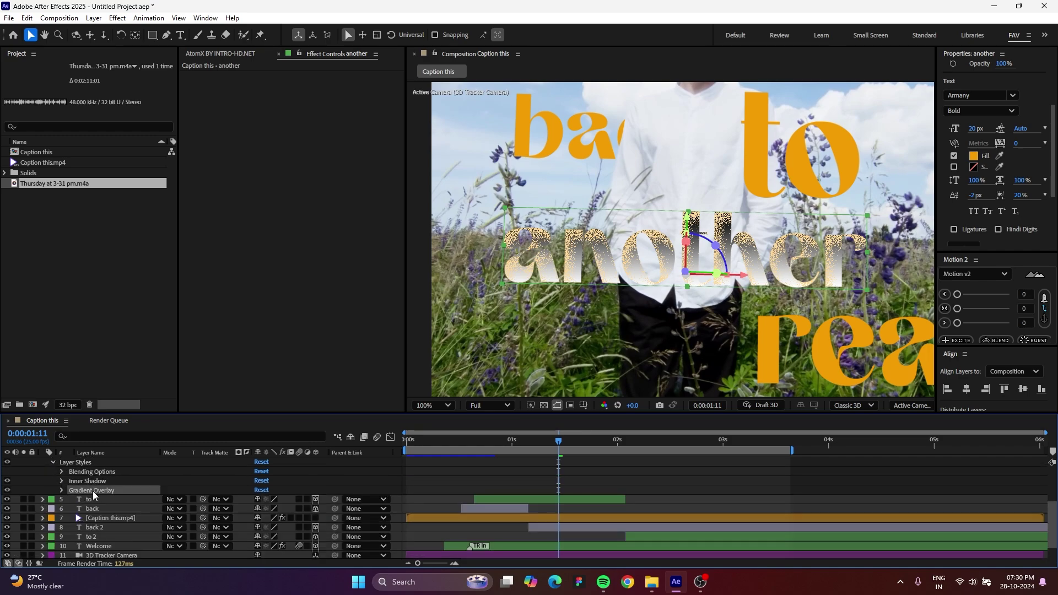
click(62, 490)
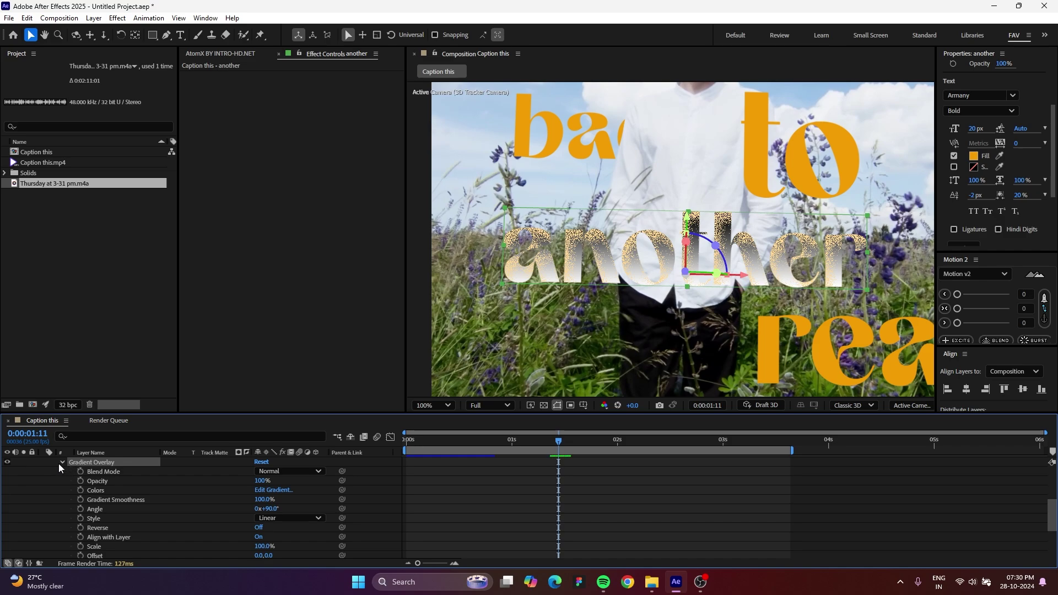
click(96, 488)
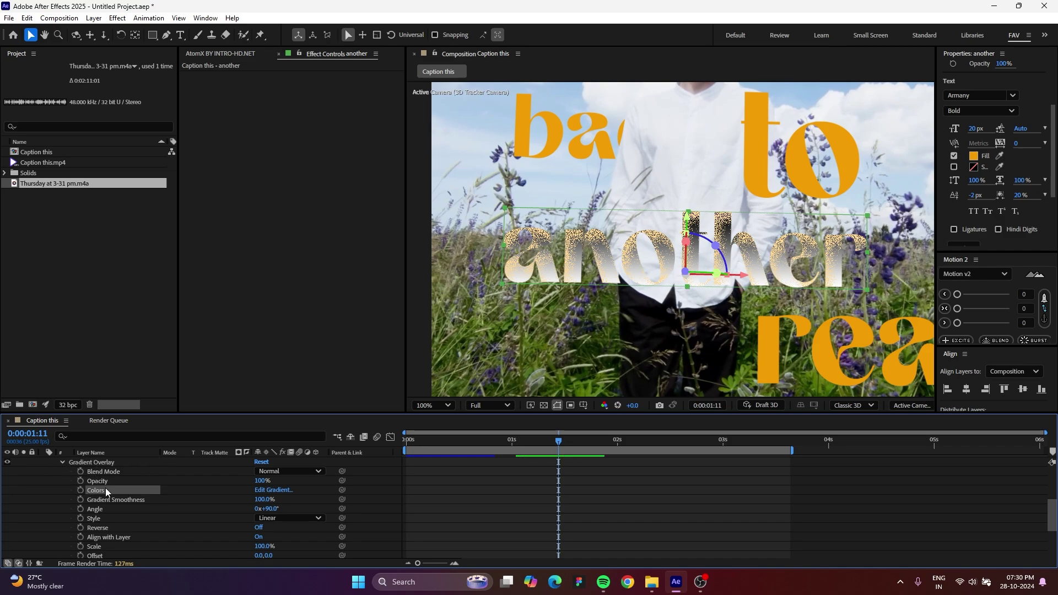
click(276, 493)
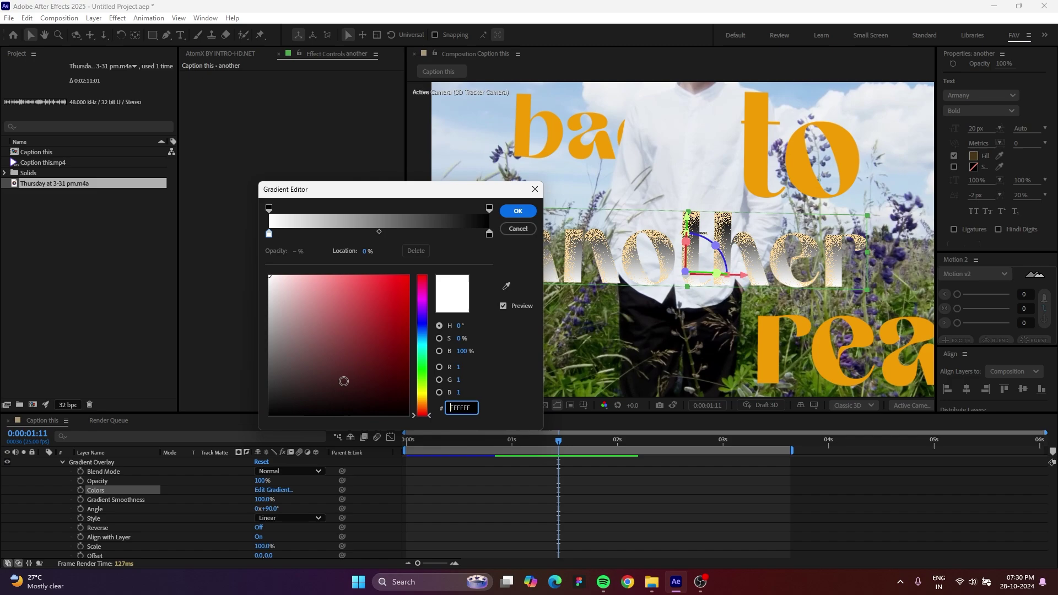
click(489, 233)
click(503, 286)
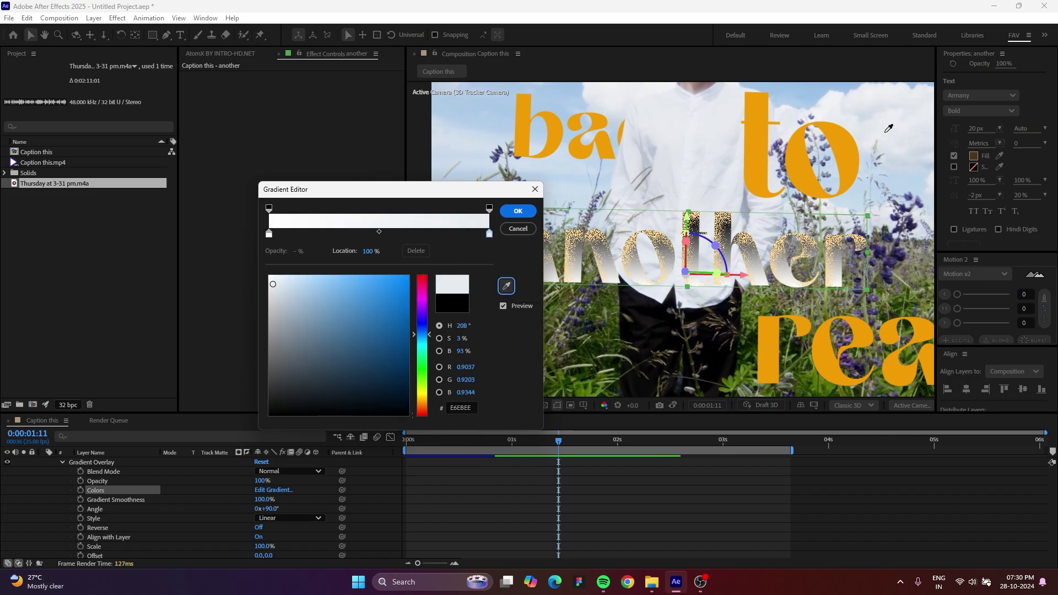
click(840, 148)
Set the gradient's white start stop to the sampled orange and lighten it to FFC664.
click(269, 234)
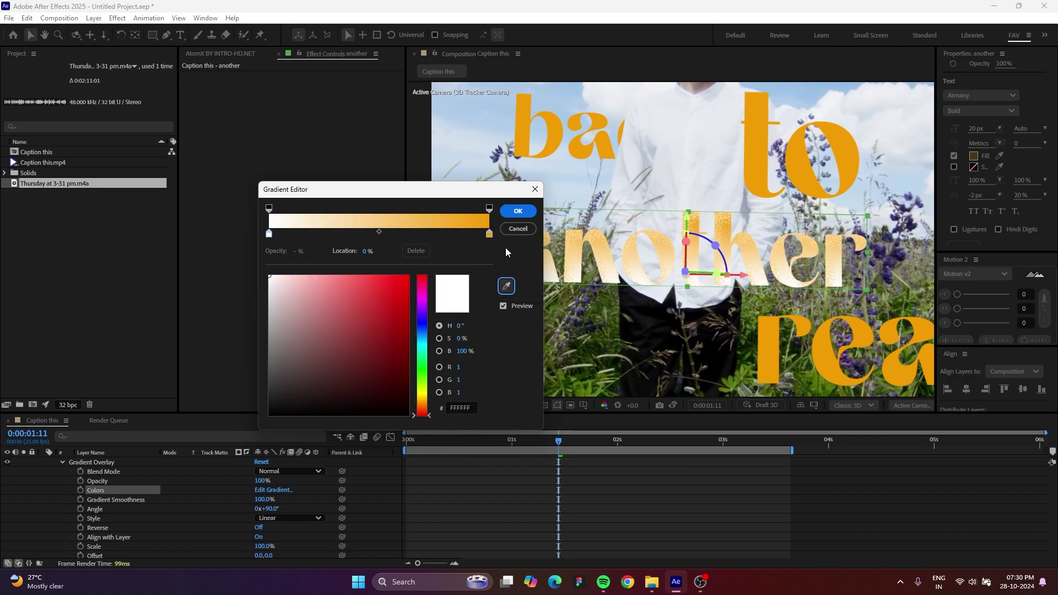
click(508, 286)
click(464, 222)
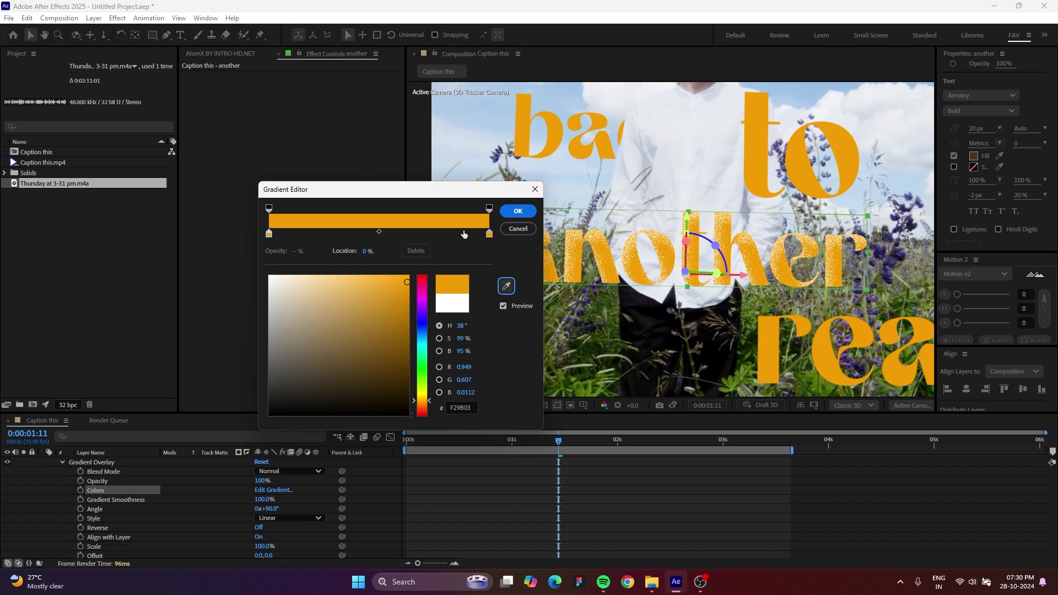
click(332, 276)
drag(410, 198, 296, 252)
mouse_move(218, 342)
mouse_down()
mouse_move(220, 316)
mouse_move(254, 307)
mouse_move(240, 304)
mouse_up()
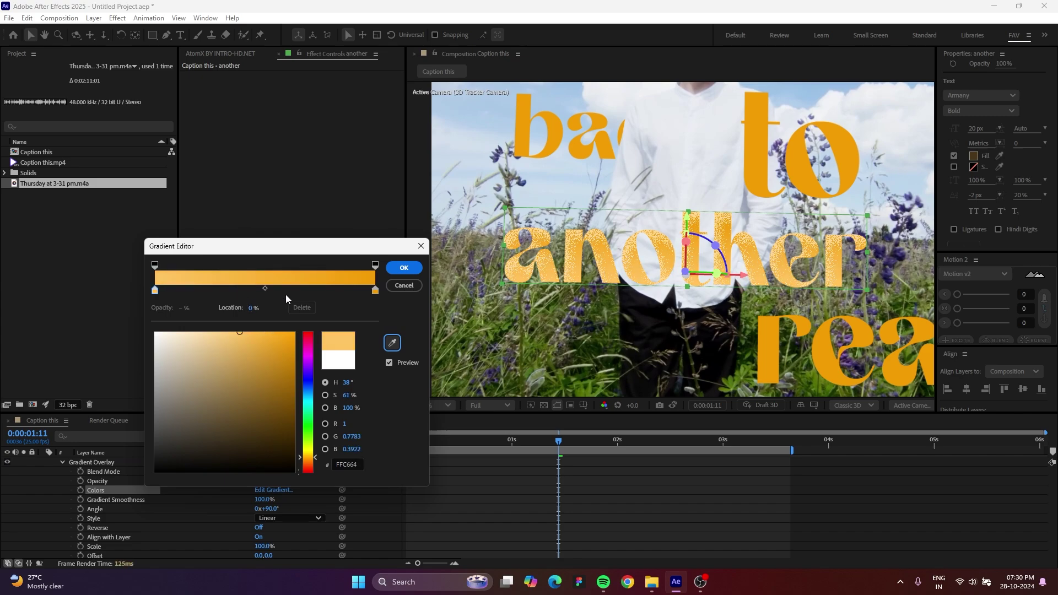
Darken the gradient's end stop to E08E00, confirm the colors, and set the Gradient Overlay's Angle to -5°.
click(375, 291)
drag(293, 346, 311, 348)
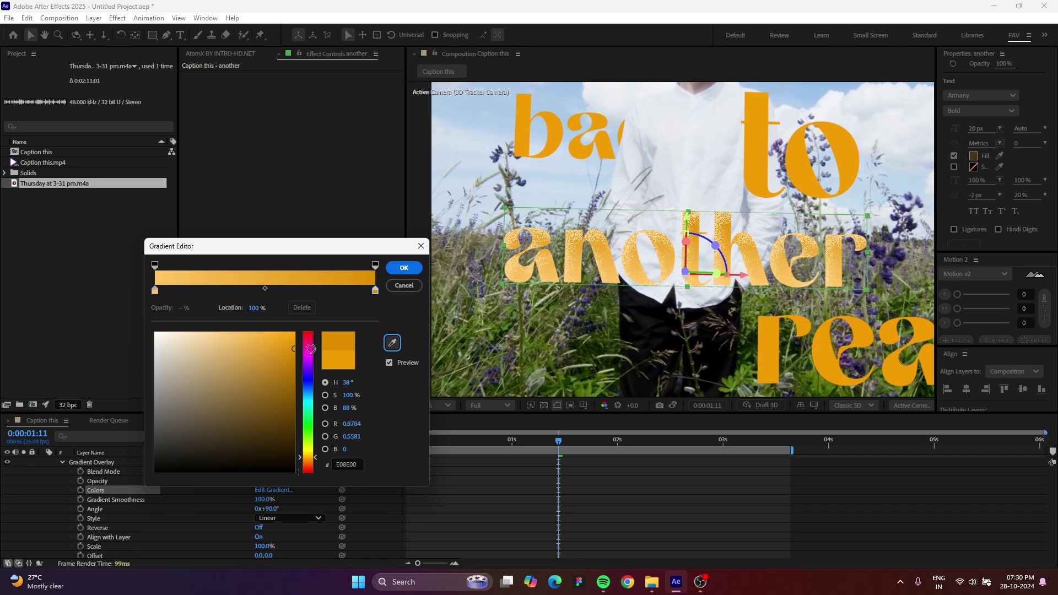
click(396, 270)
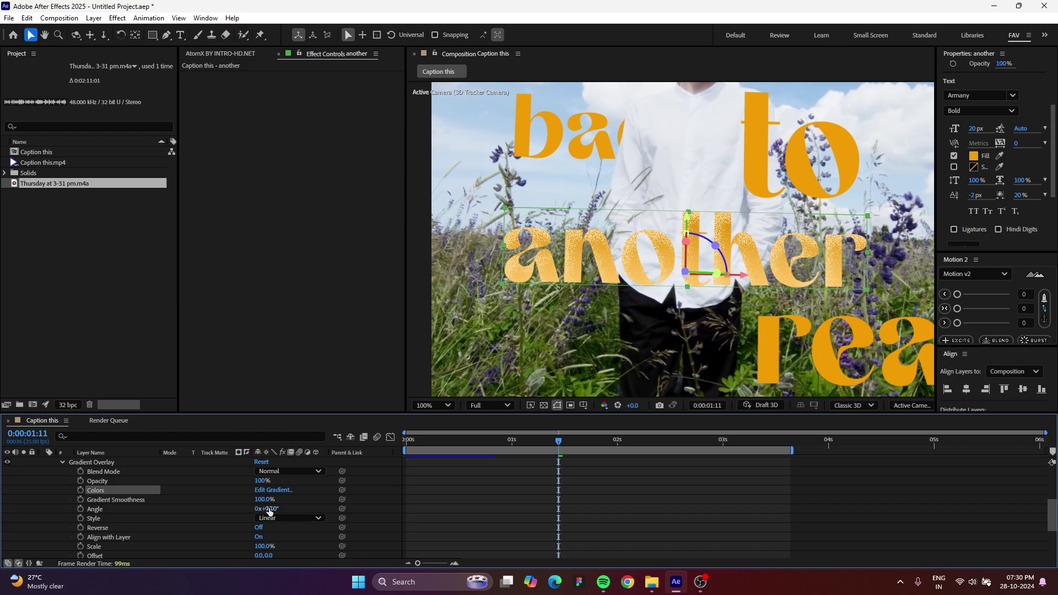
drag(279, 505, 248, 519)
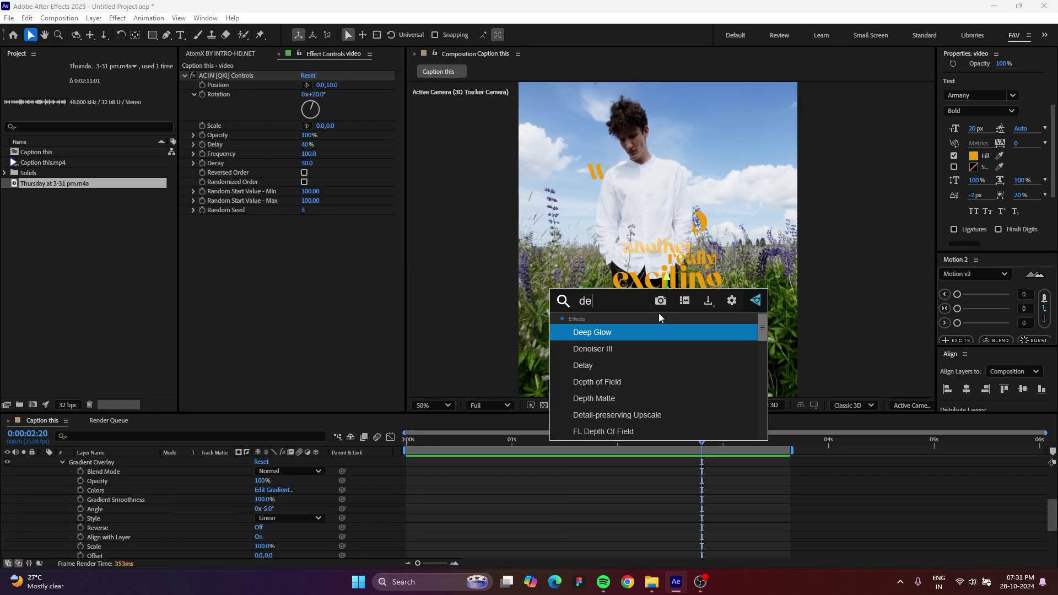
Apply the Deep Glow effect to the "video" caption and set its Exposure to 0.2.
text(ep)
key(Return)
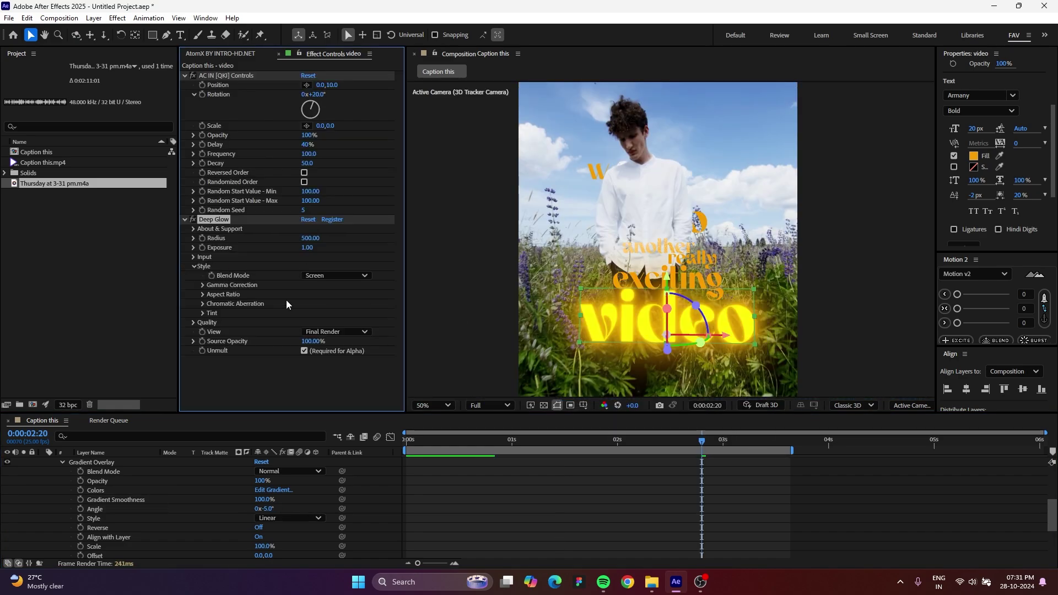
click(307, 248)
text(0.2)
key(Return)
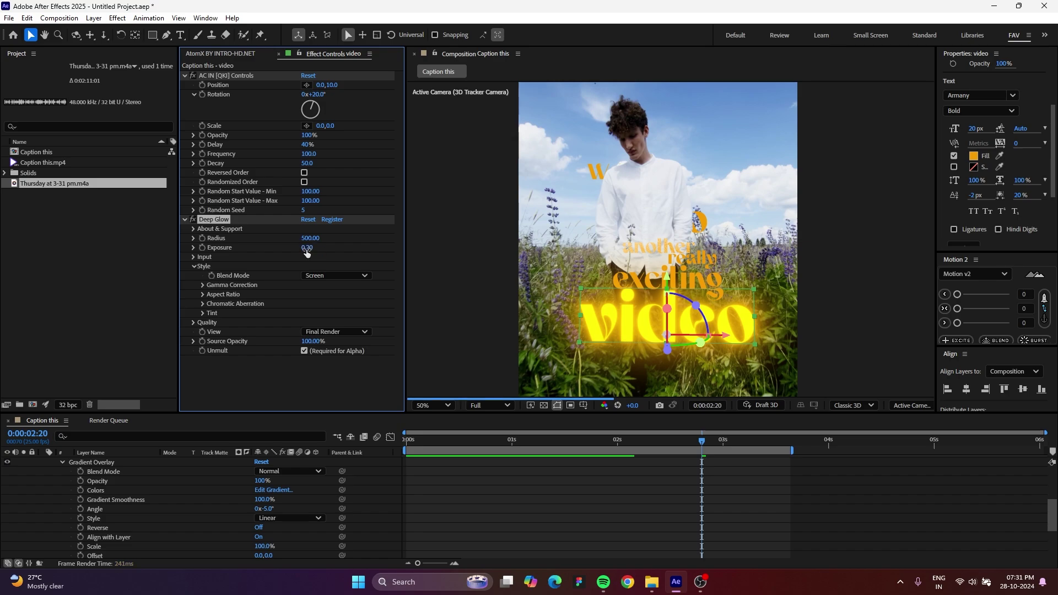